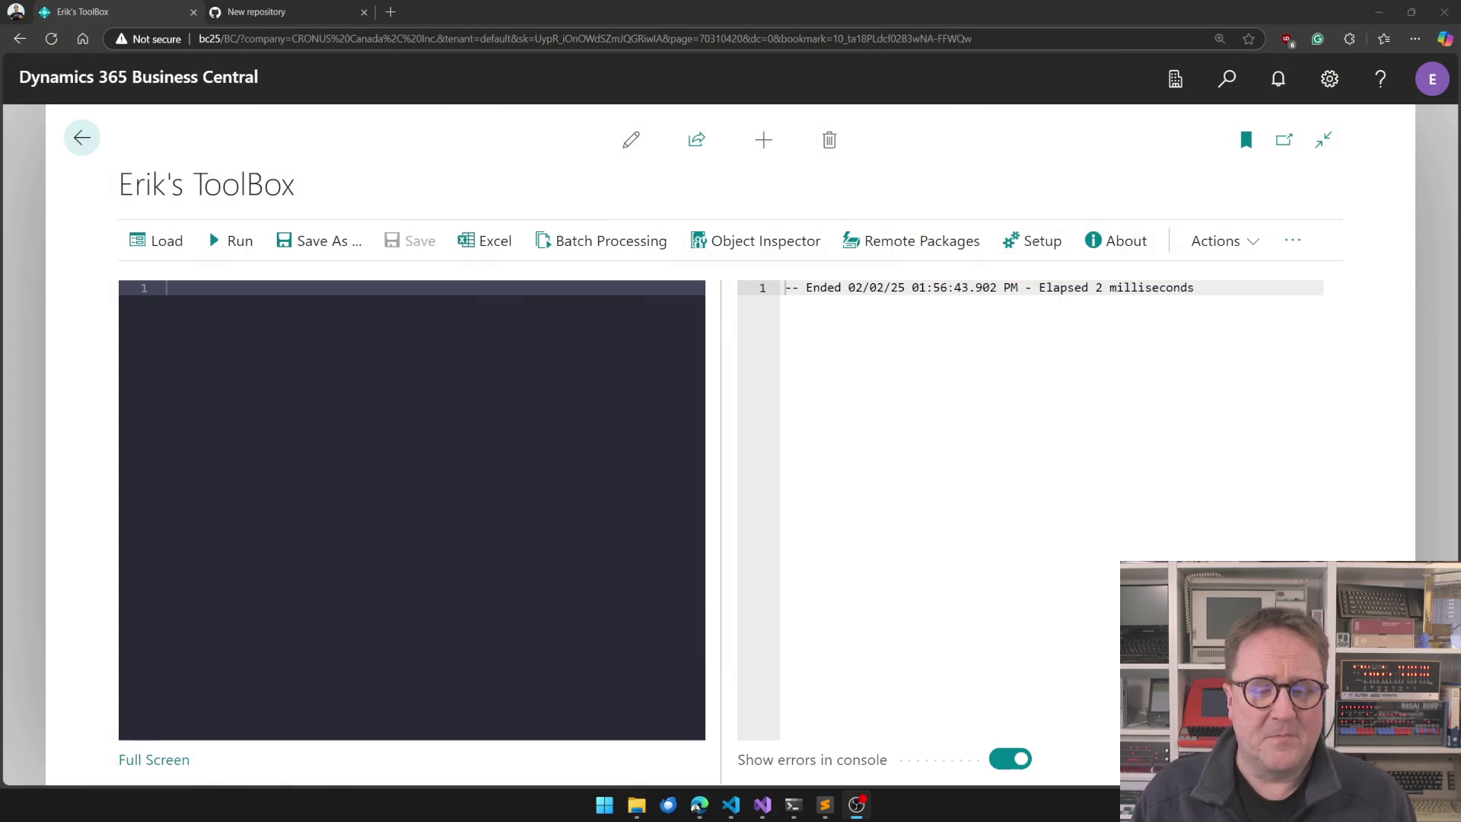
Declare a Customer record variable c and open the begin block in the ToolBox editor
left_click(284, 348)
type("var")
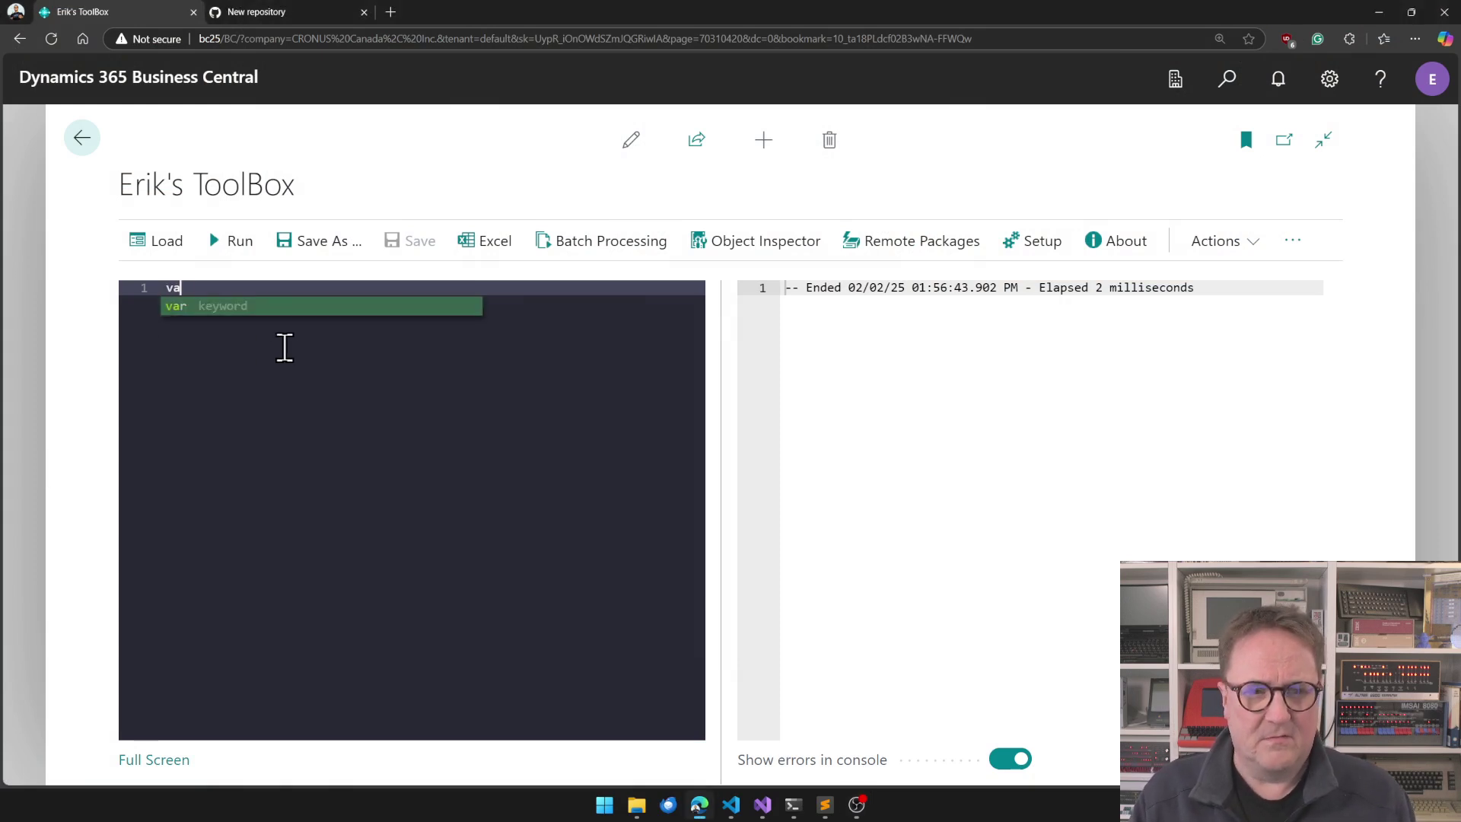
key("Return")
type("c : Record ")
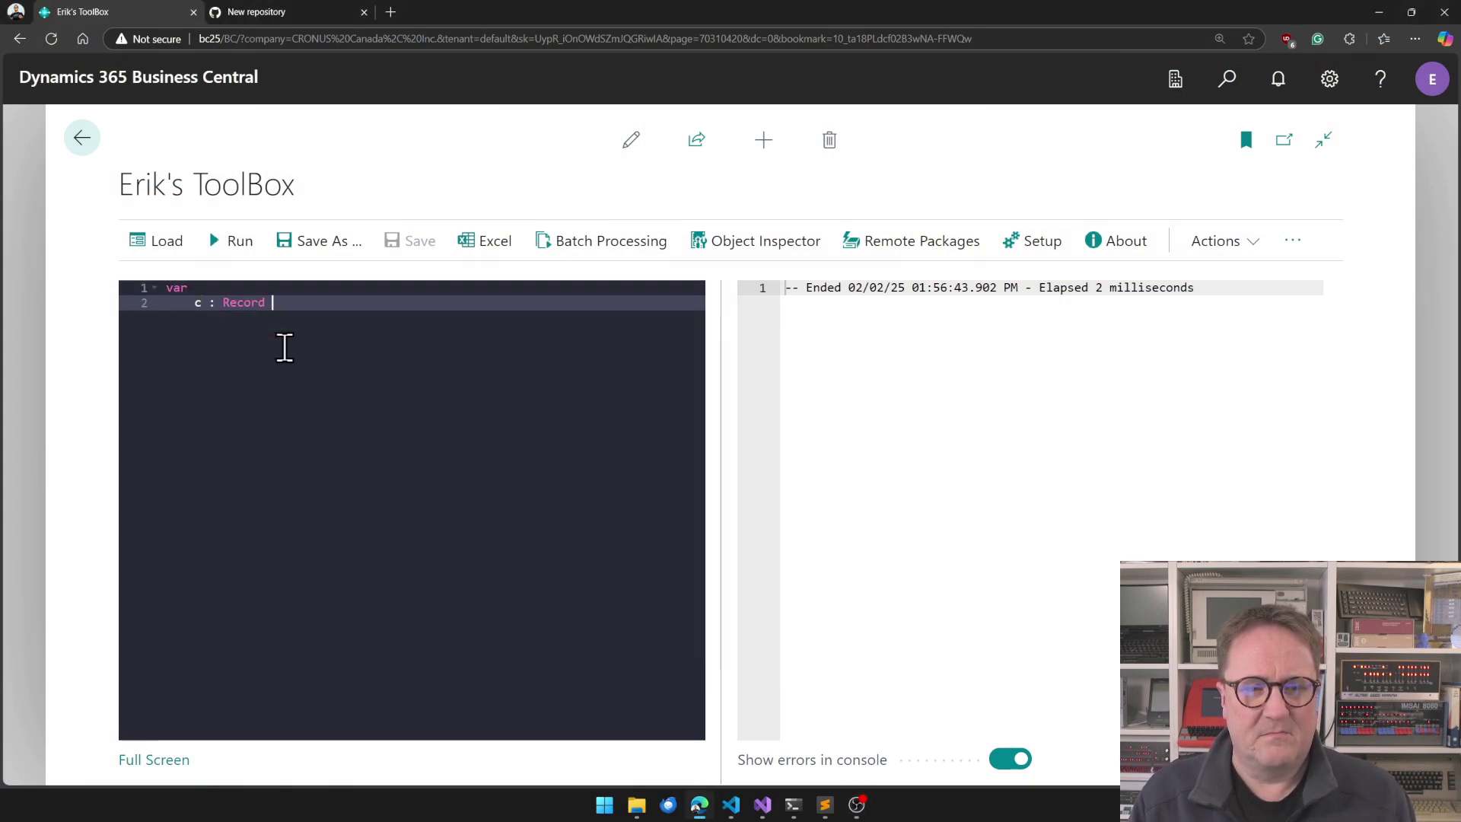
type("cus")
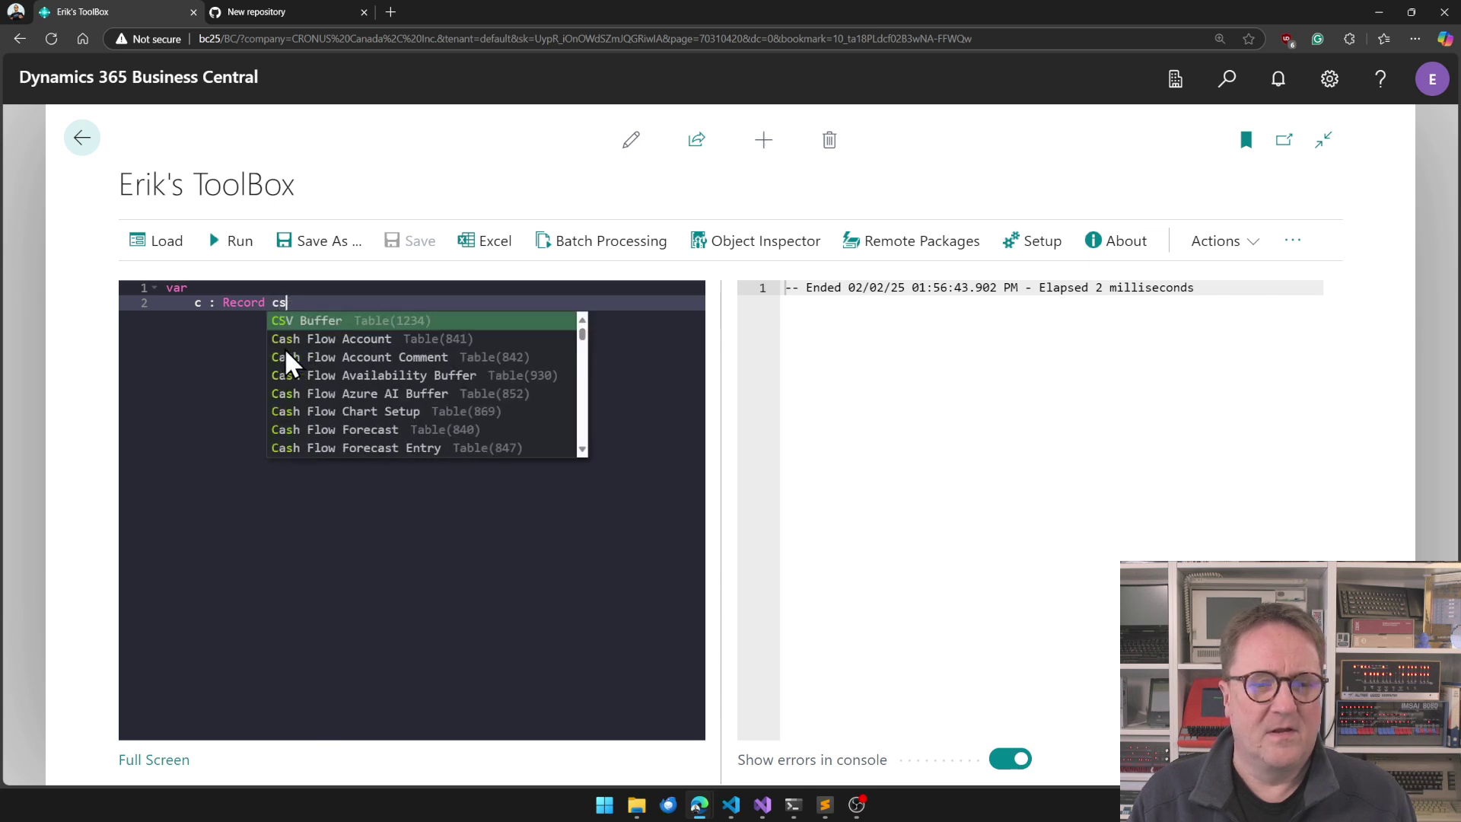
type("tomer;")
key("Return")
type("begin")
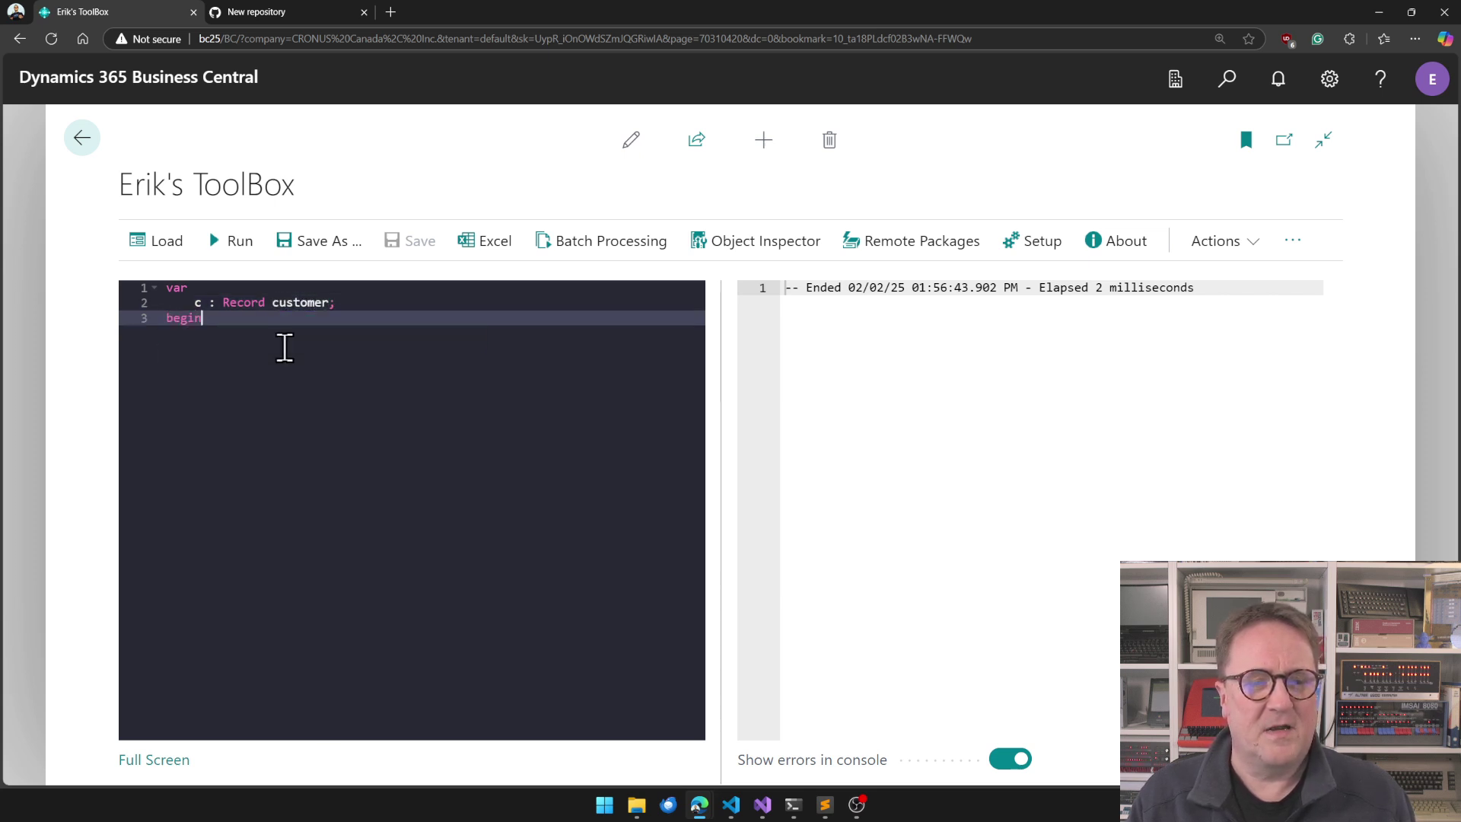
key("Return")
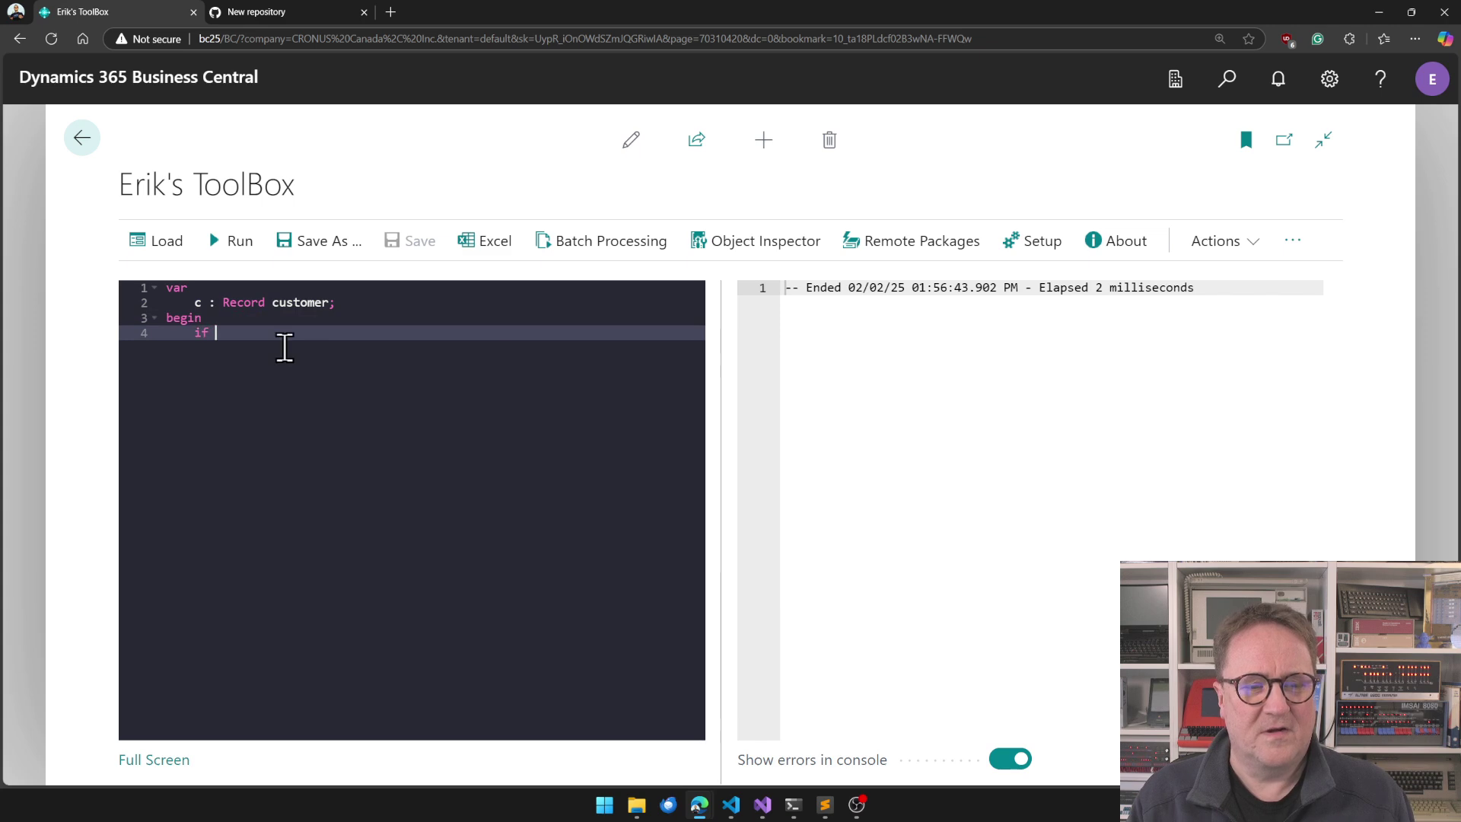
Add the 'if c.findset() then' check followed by a repeat loop
type("if c.findset() then")
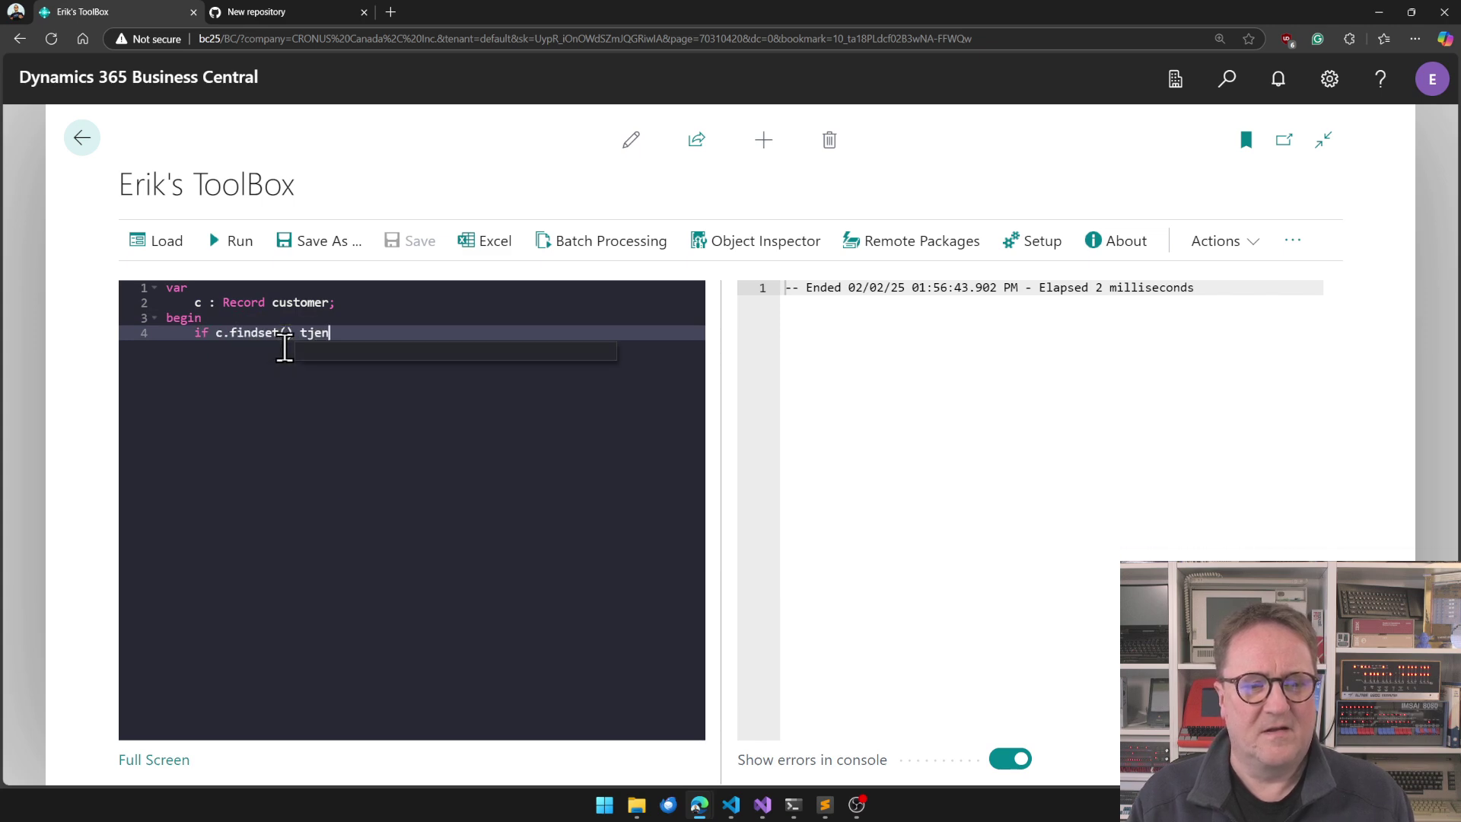
key("BackSpace")
key("BackSpace")
key("BackSpace")
type("hen")
key("Return")
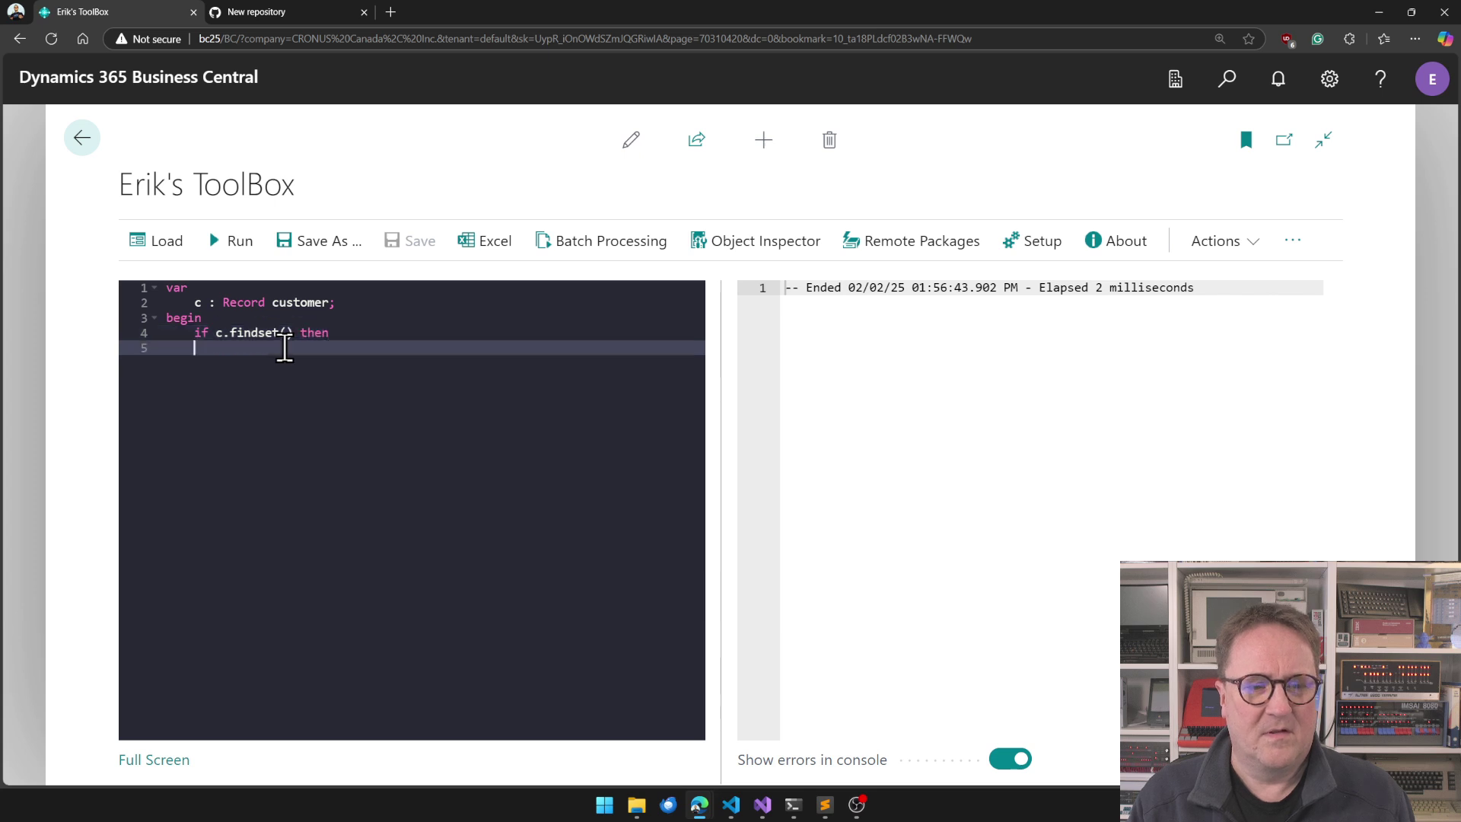
type("repeat")
key("Return")
key("Tab")
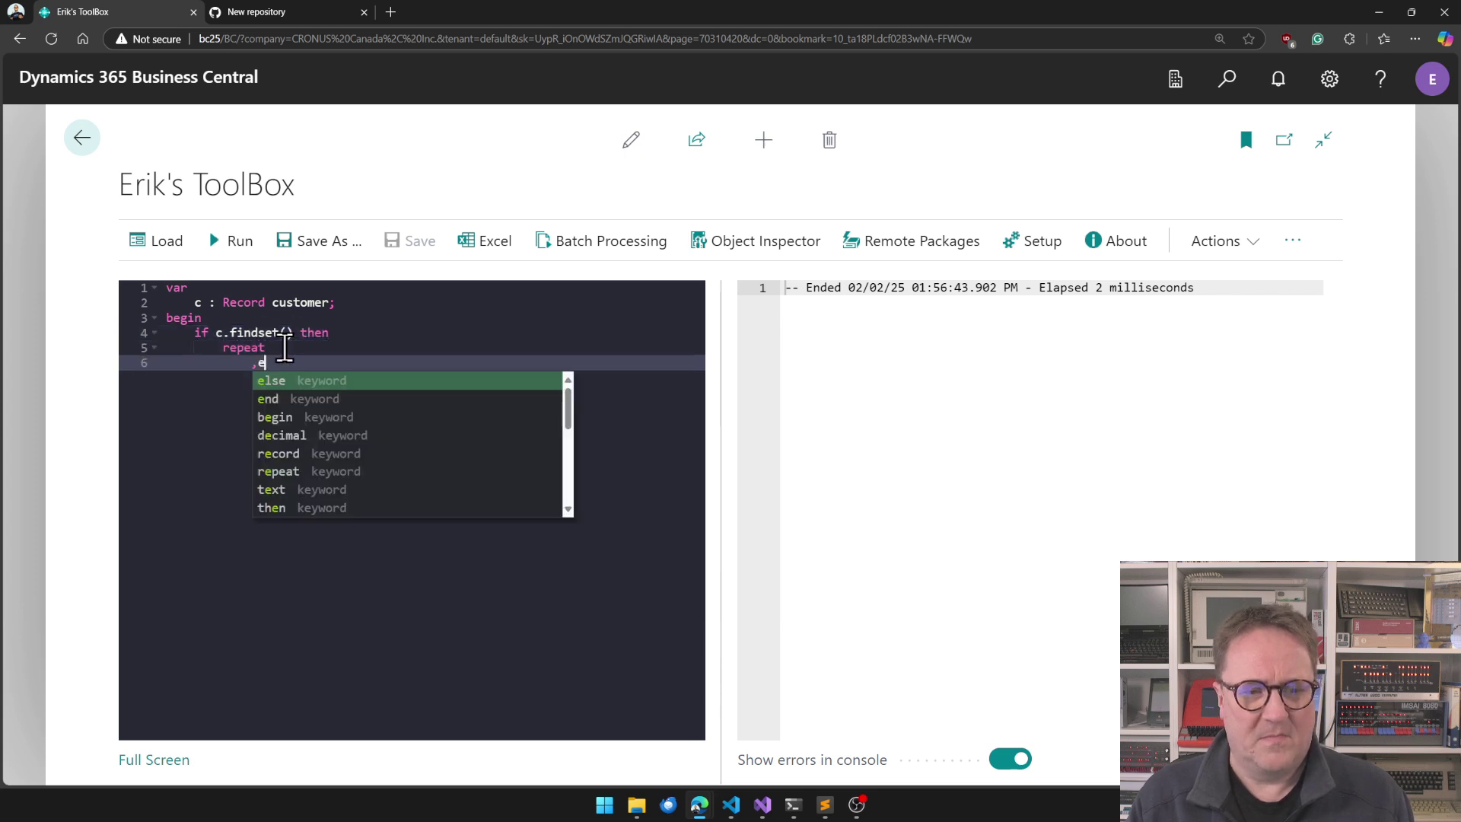
Show each c.Name in a message until c.next() = 0, close with end;, and run it
type(",")
key("BackSpace")
type("mea")
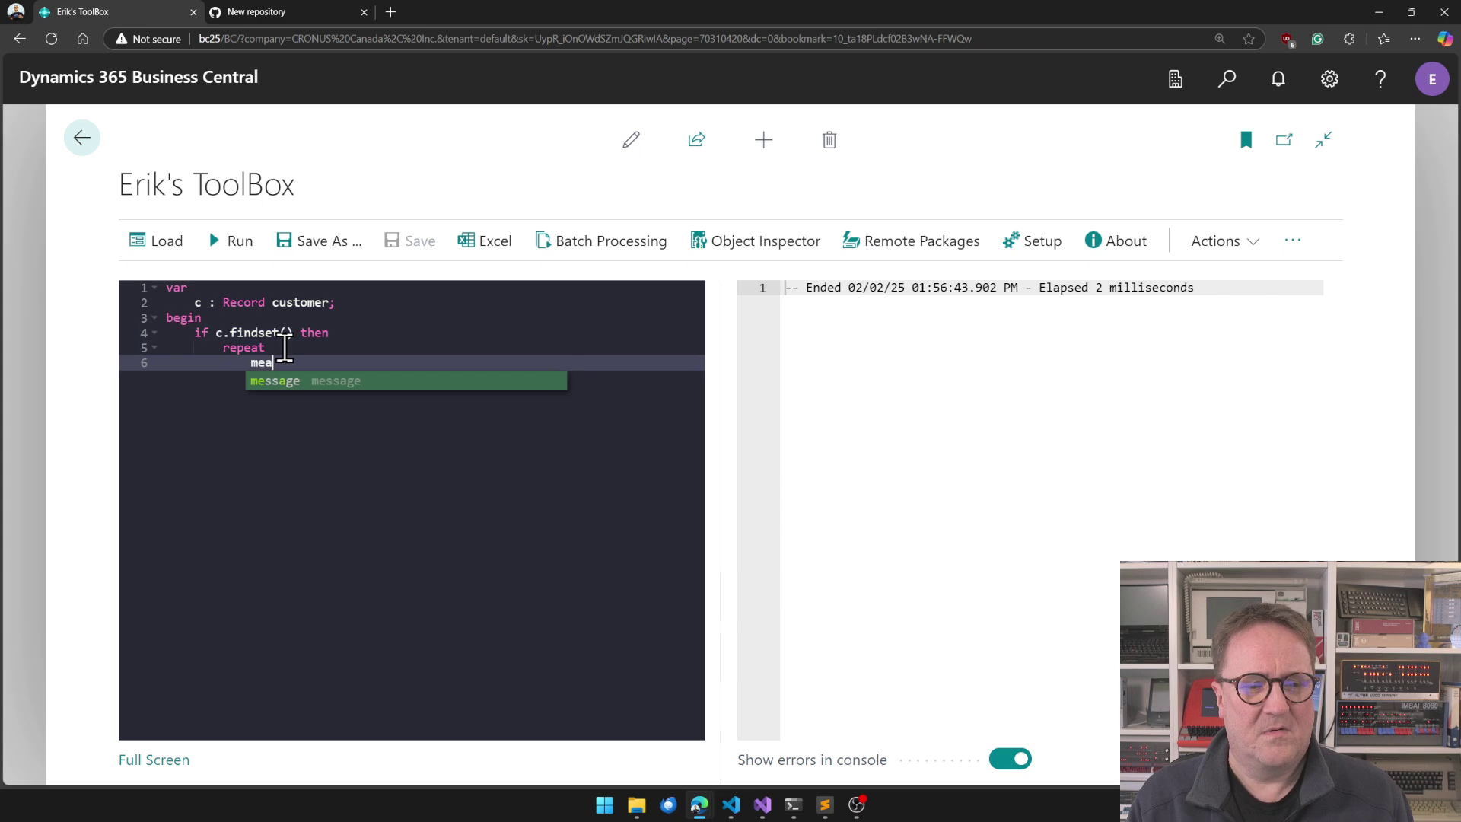
type("sage(c.Name")
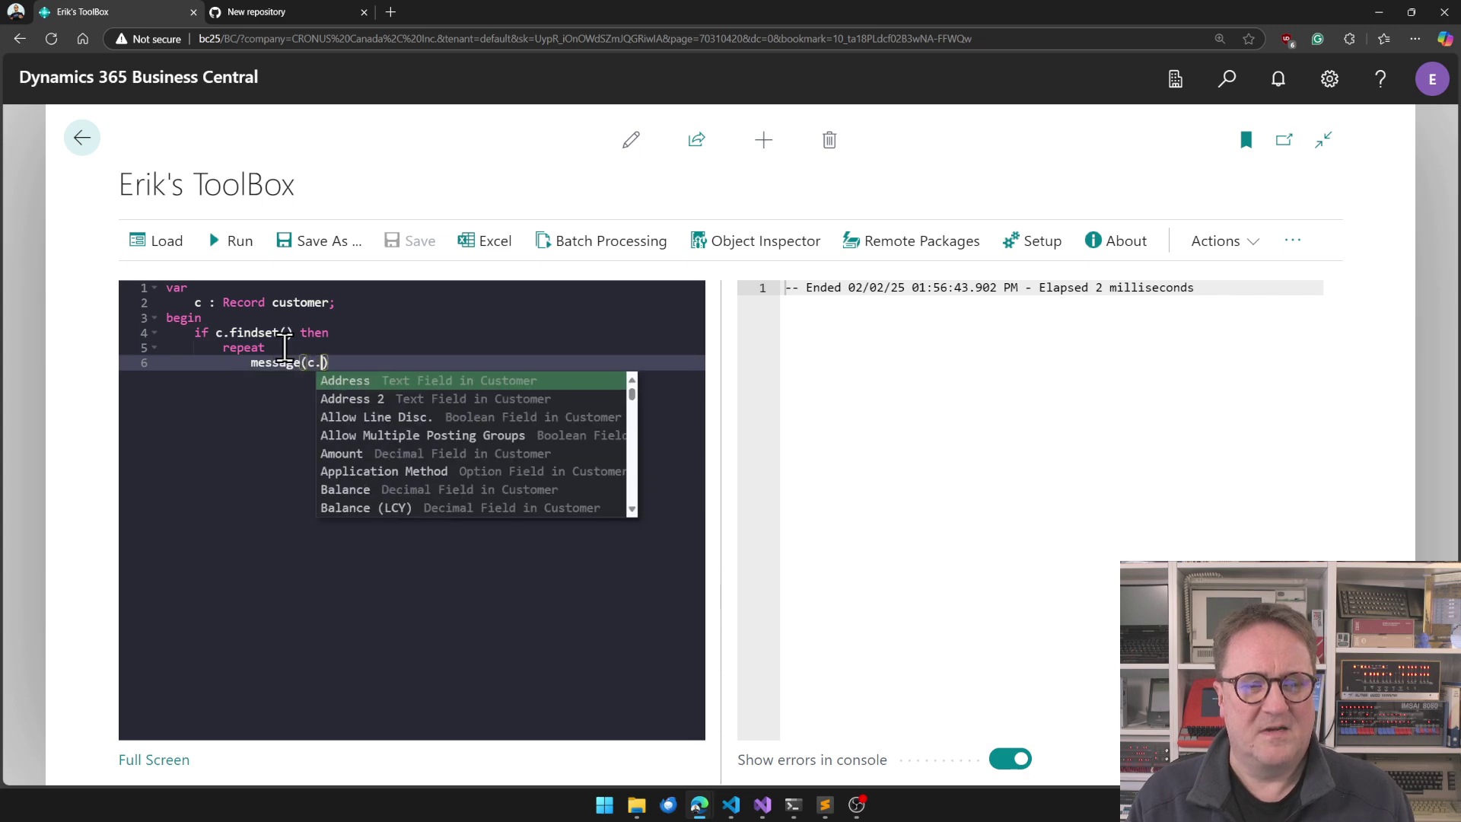
type(");")
key("Return")
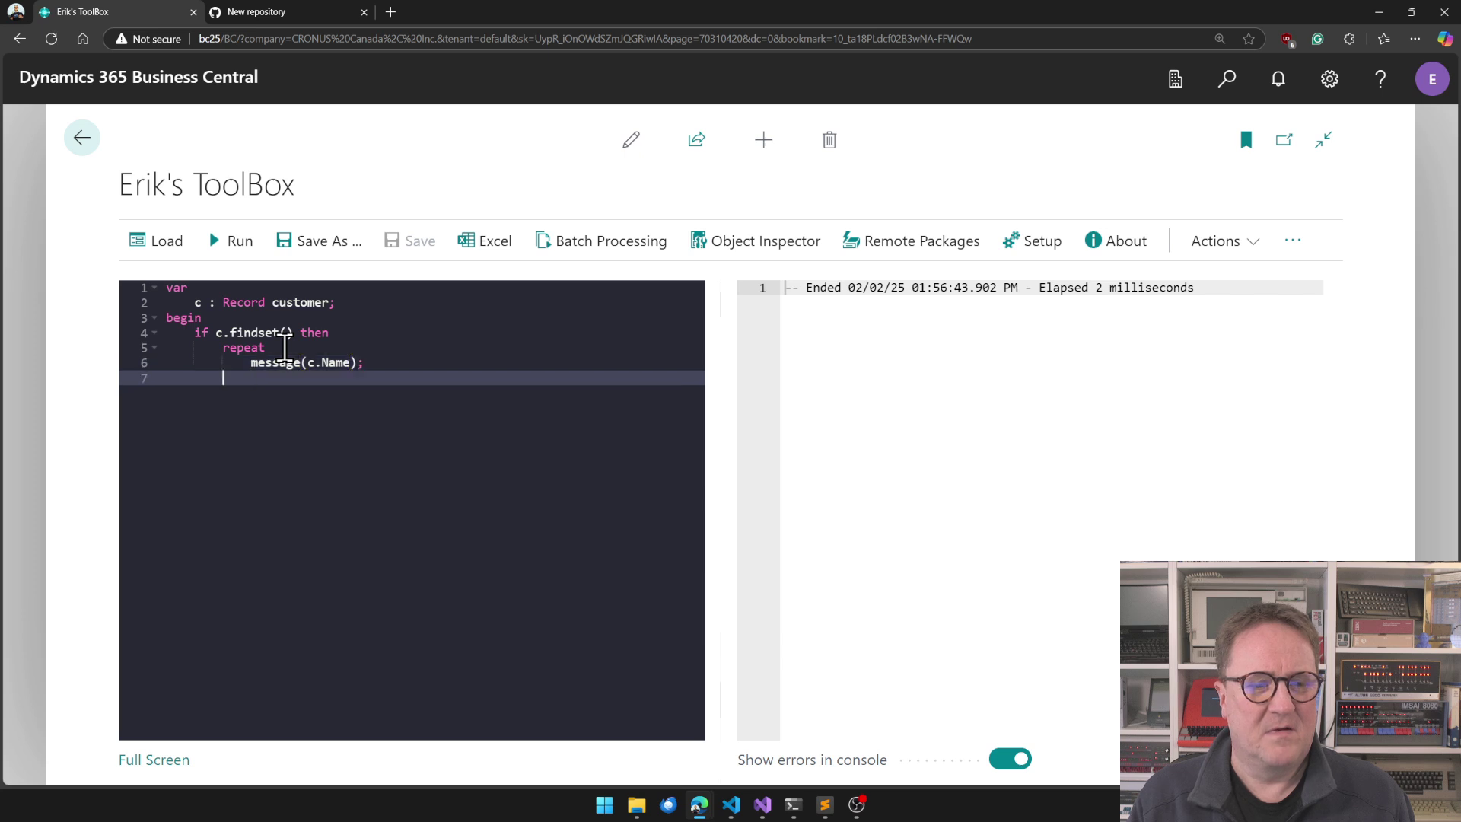
type("until ")
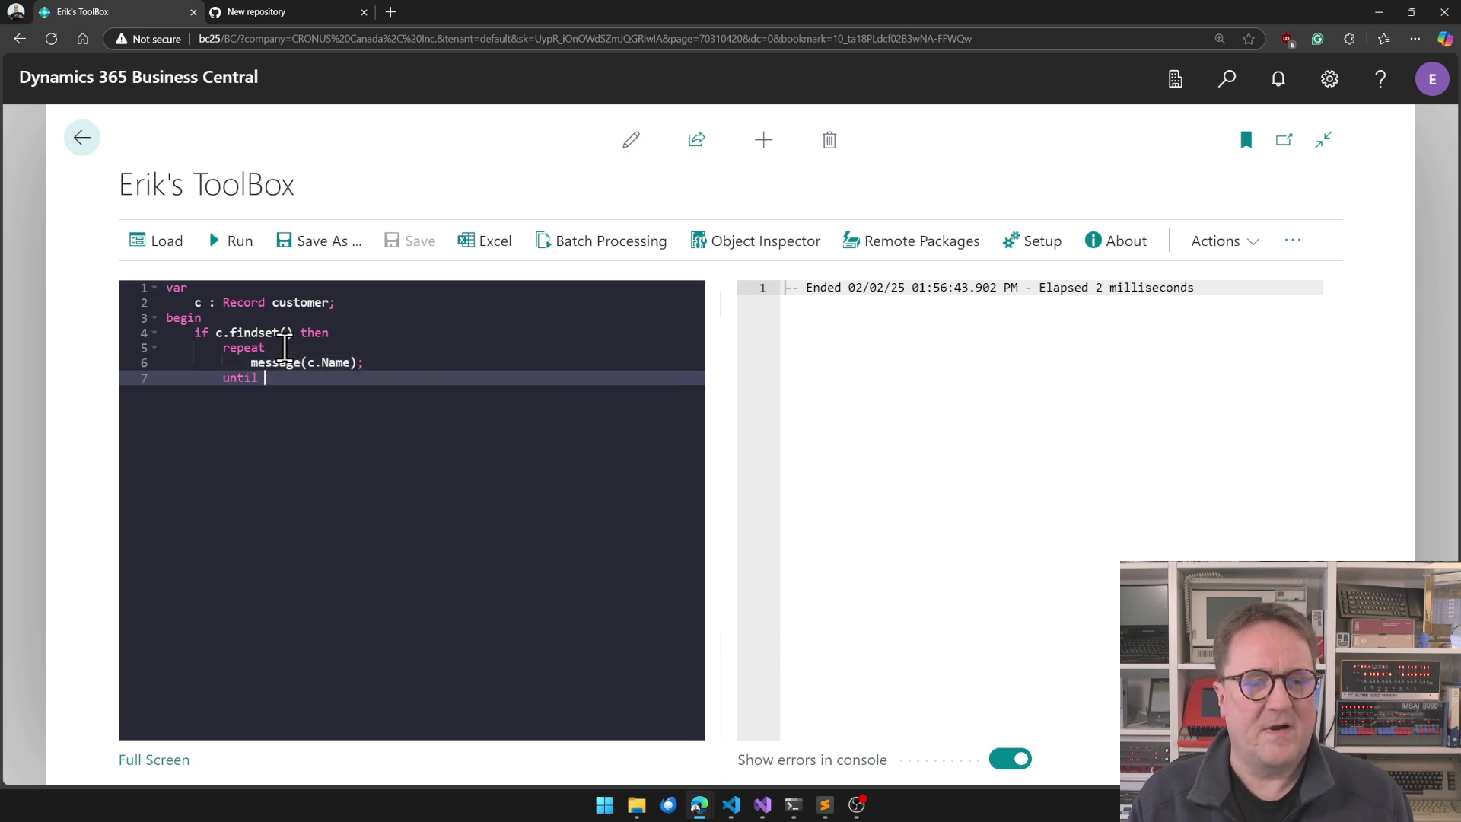
type("c.next()")
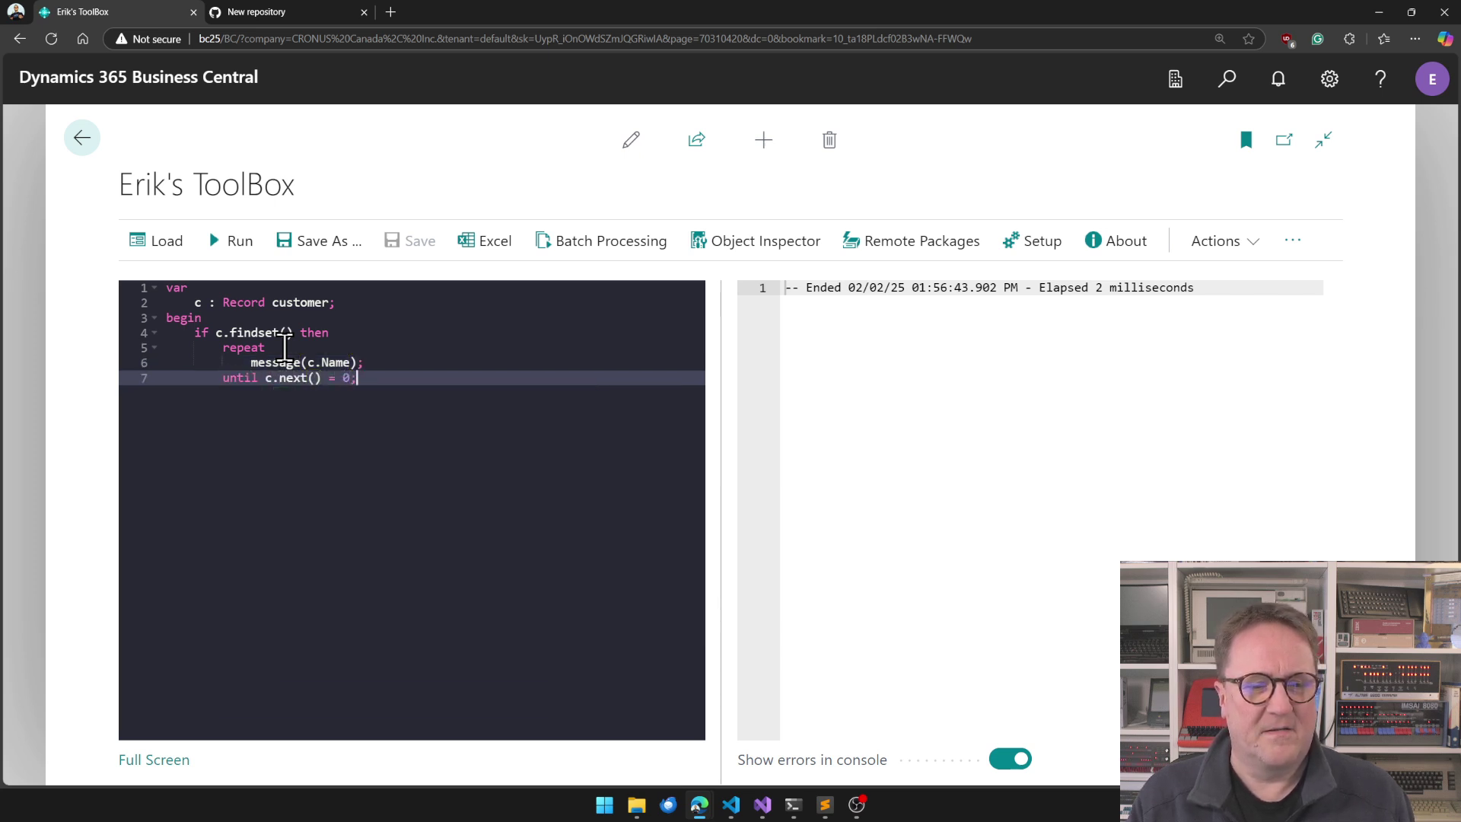
type(" = 0;")
key("Return")
type("end;")
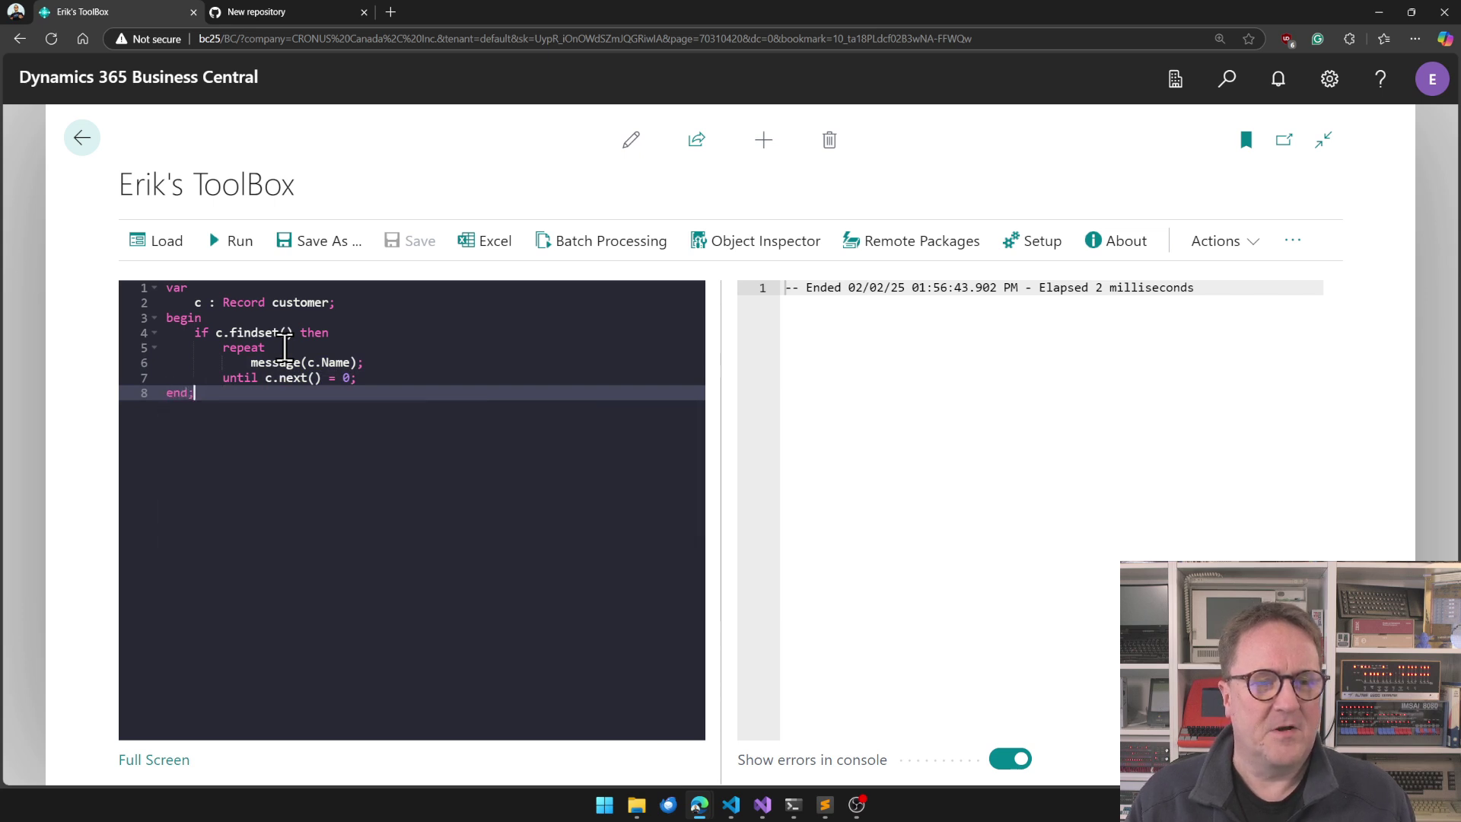
left_click(242, 242)
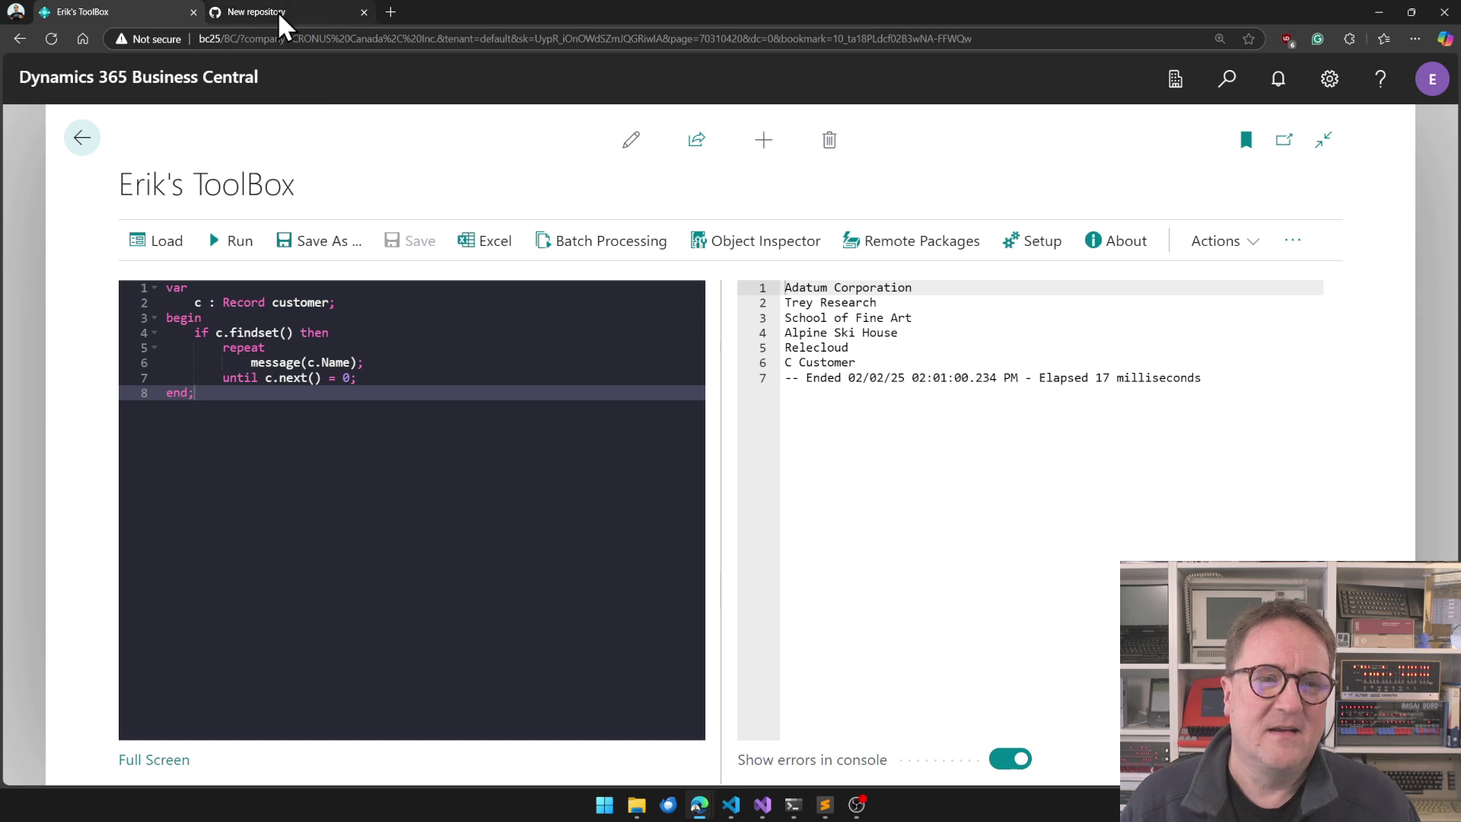
Describe the new demodata repository as 'Demo Data' and create it as private with a README
left_click(299, 12)
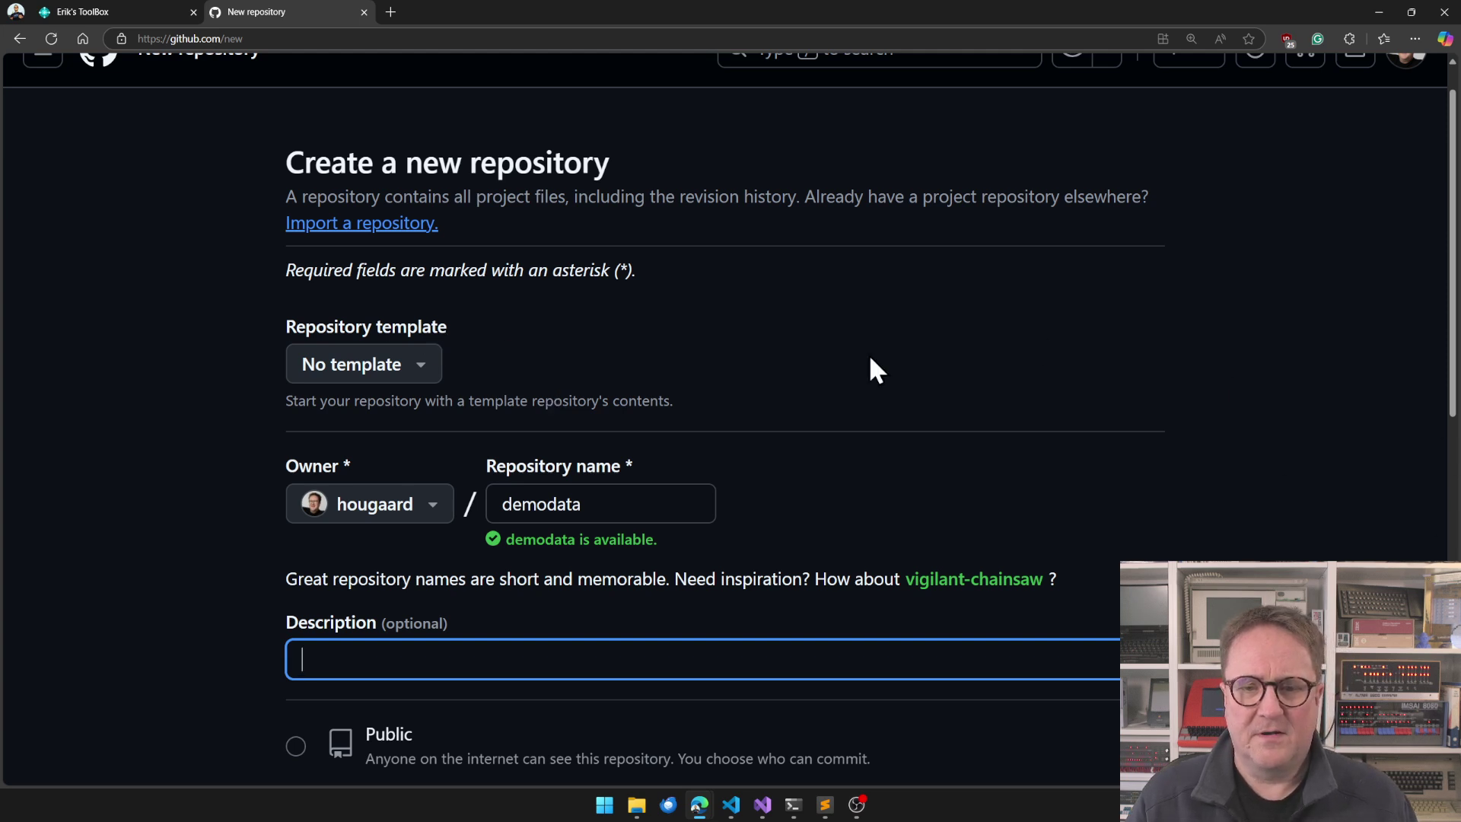
scroll(663, 417, "down", 1)
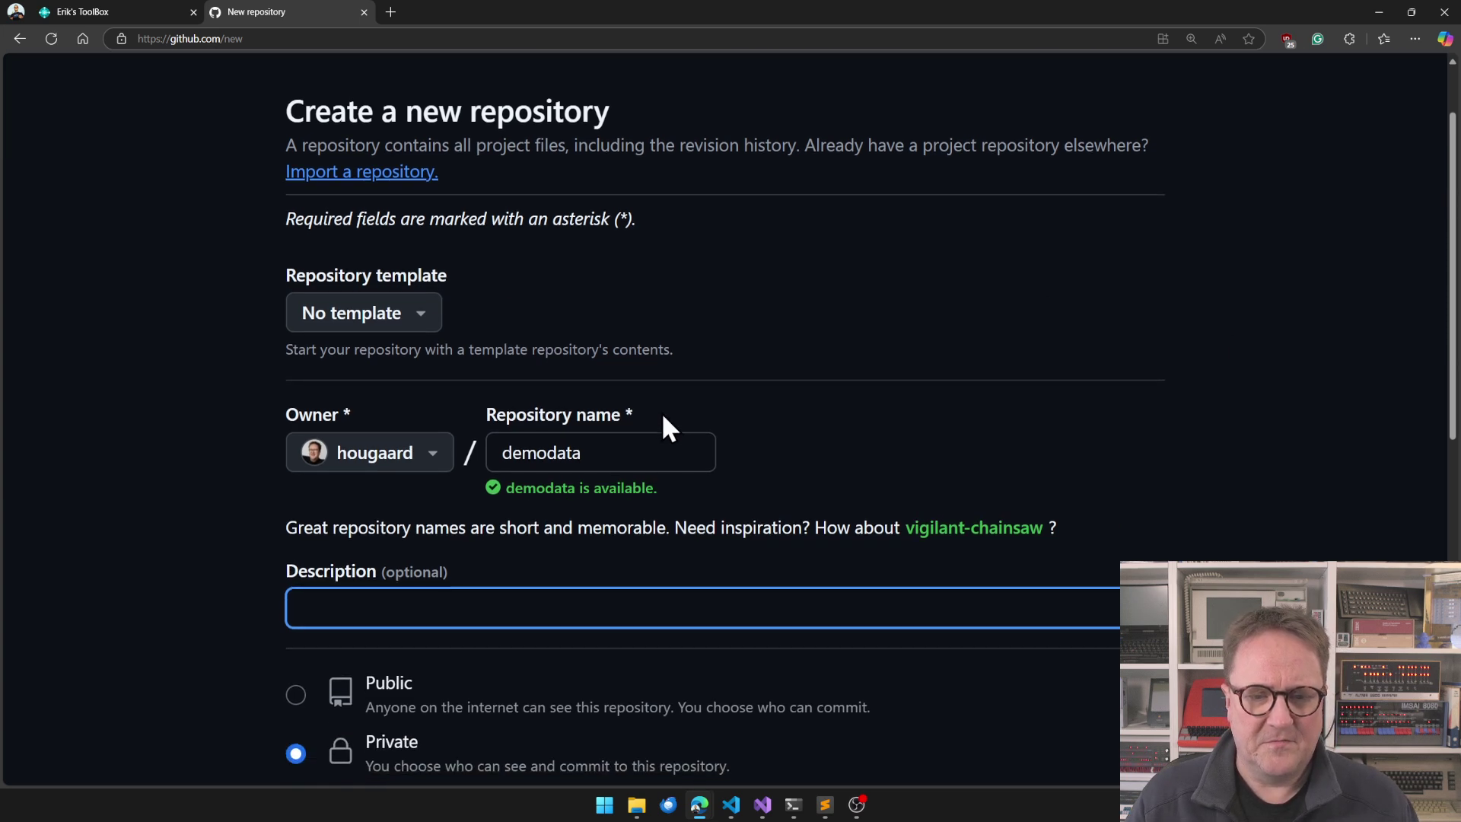
type("D")
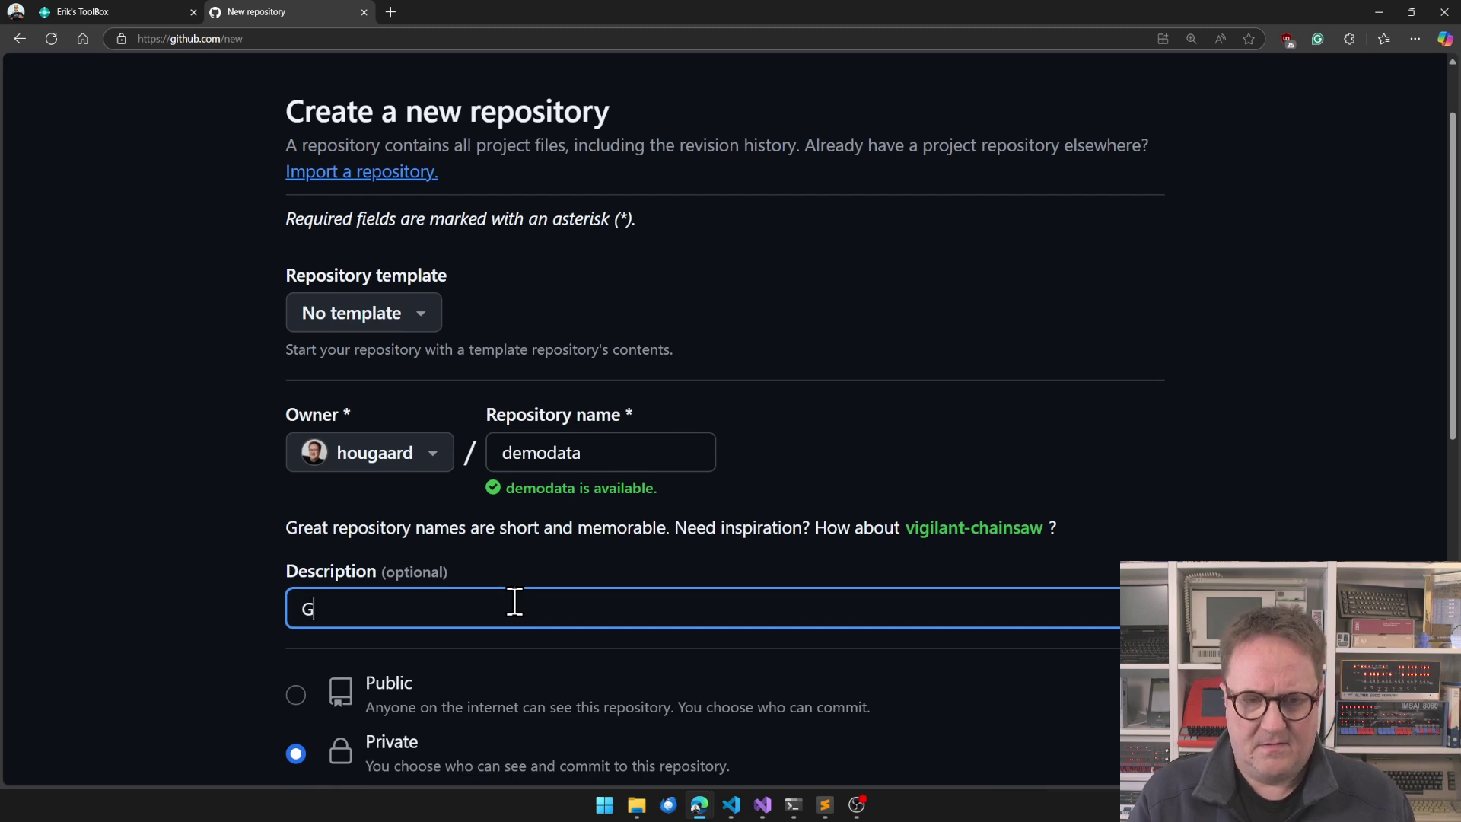
key("BackSpace")
type("Demo De")
key("BackSpace")
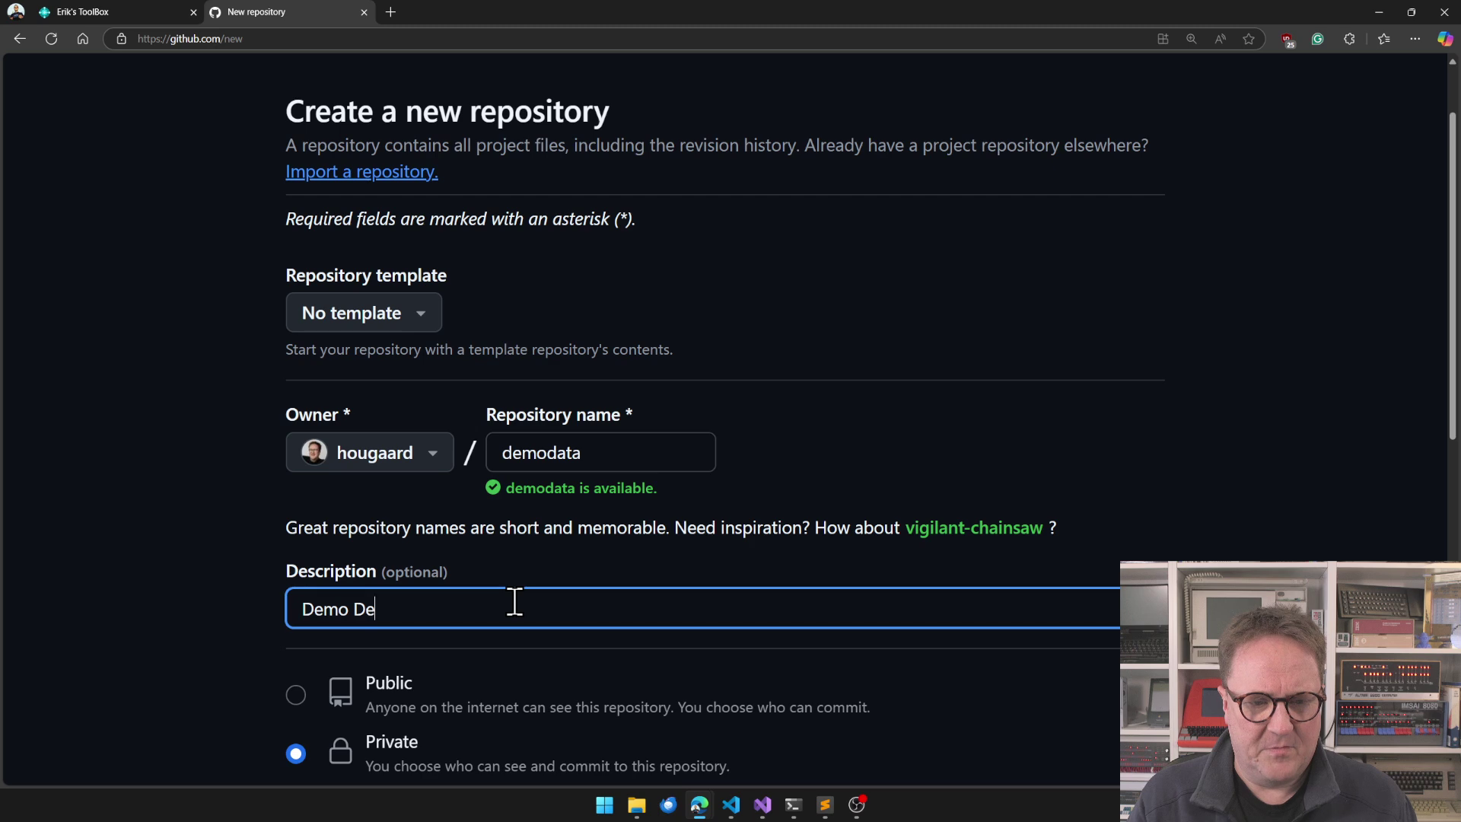
type("ata")
scroll(515, 601, "down", 3)
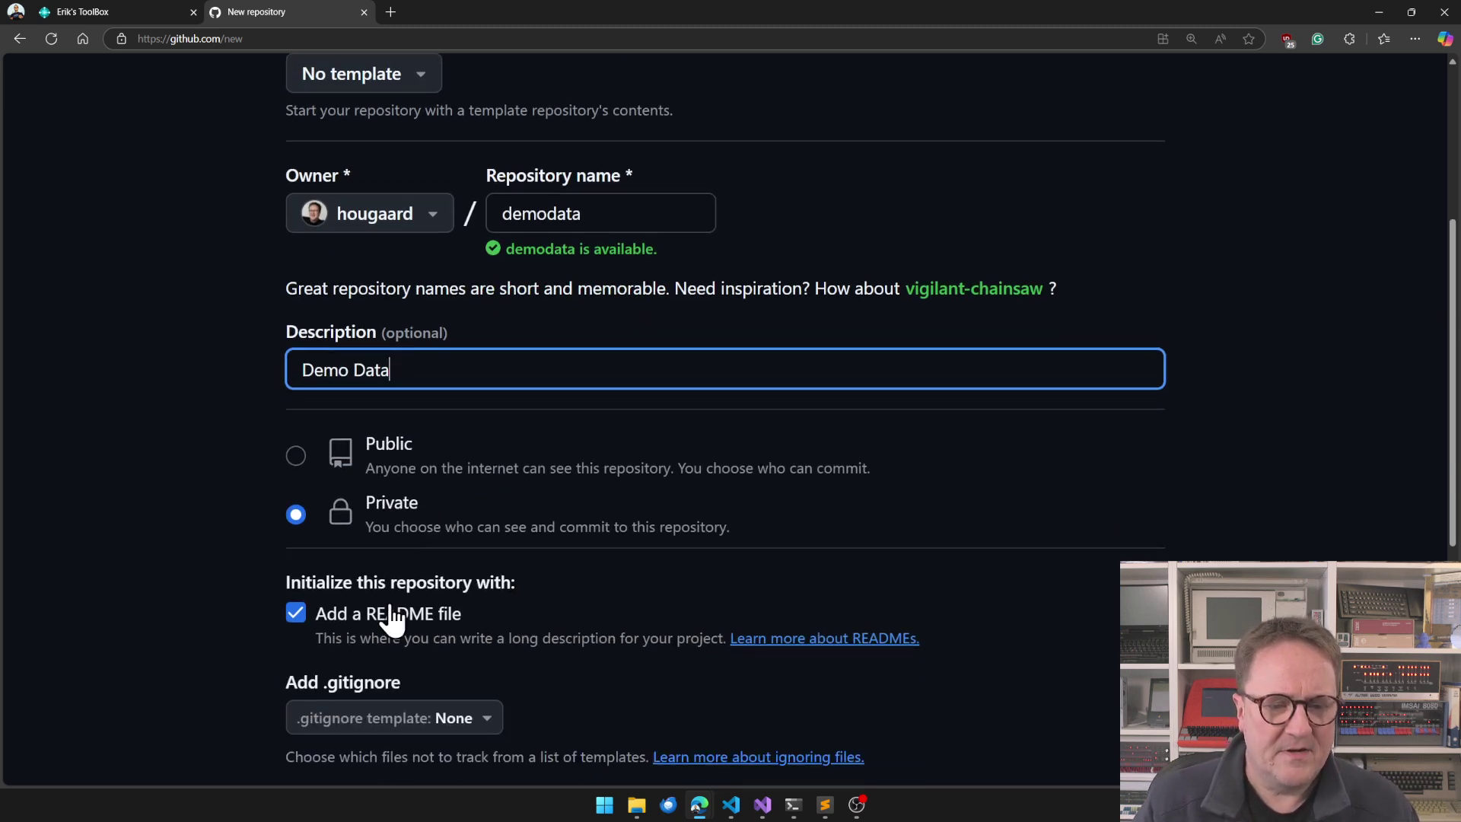
scroll(391, 613, "down", 3)
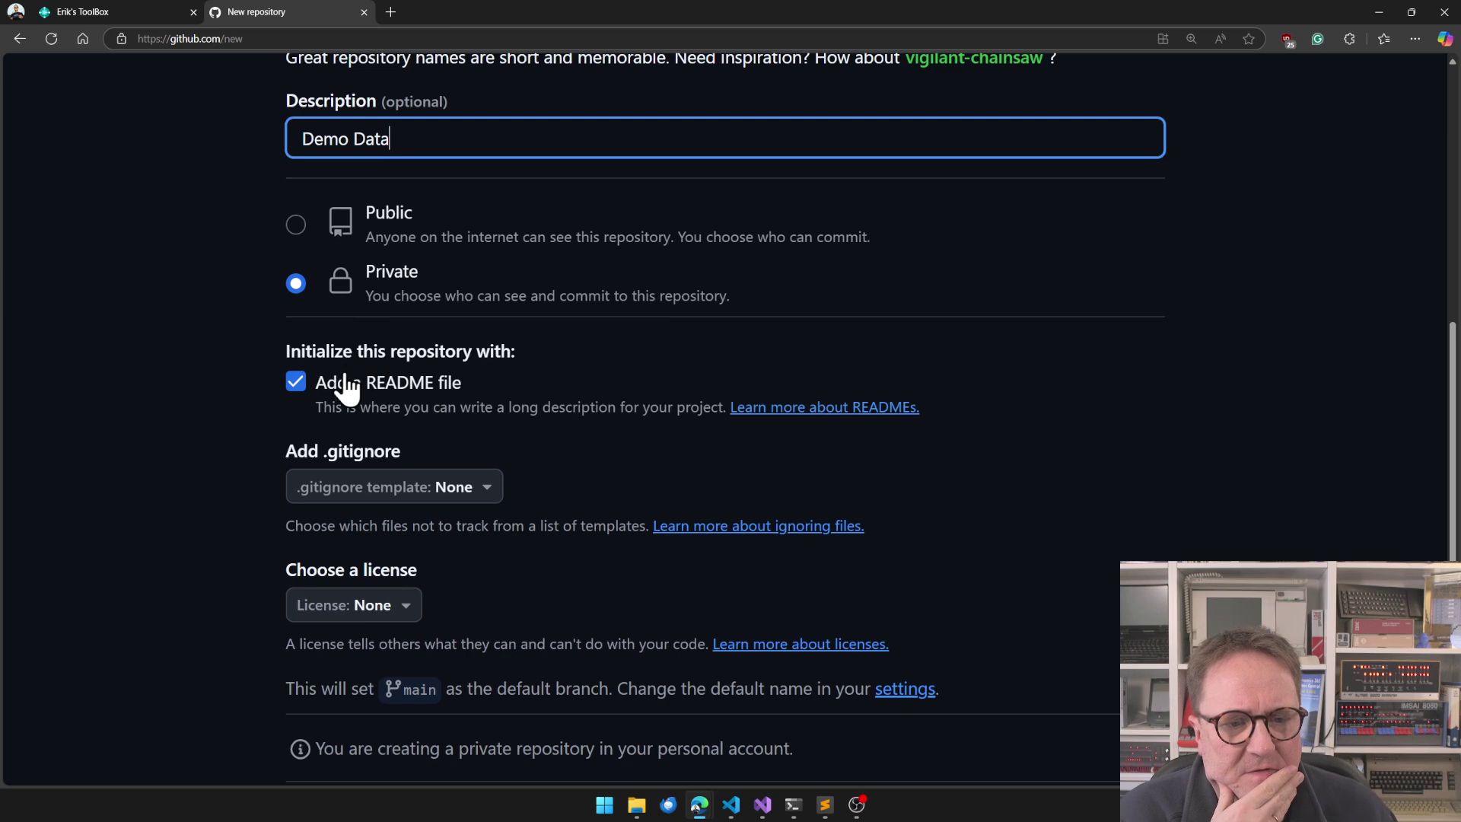
scroll(419, 407, "down", 3)
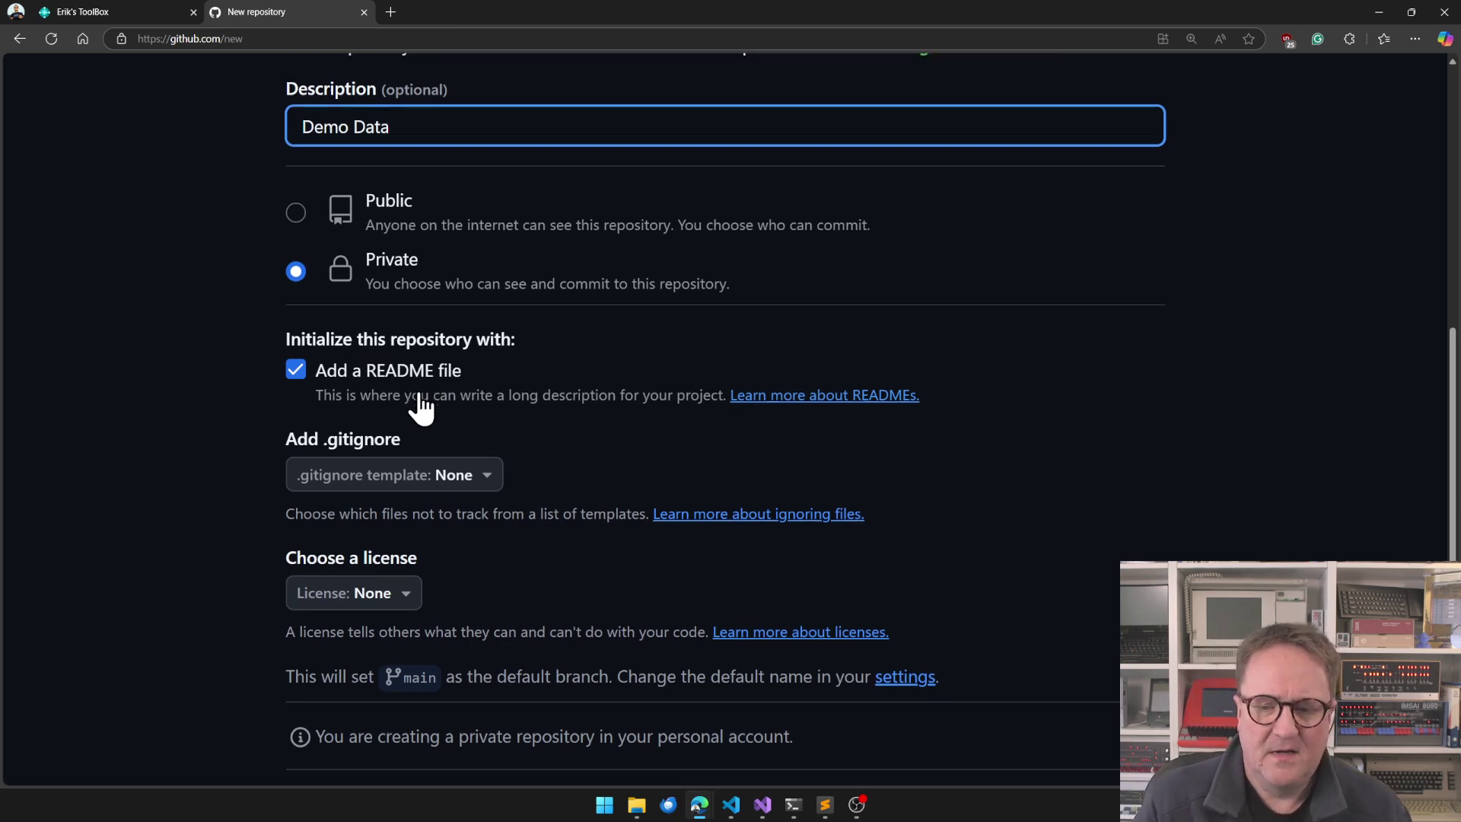
scroll(1037, 522, "up", 1)
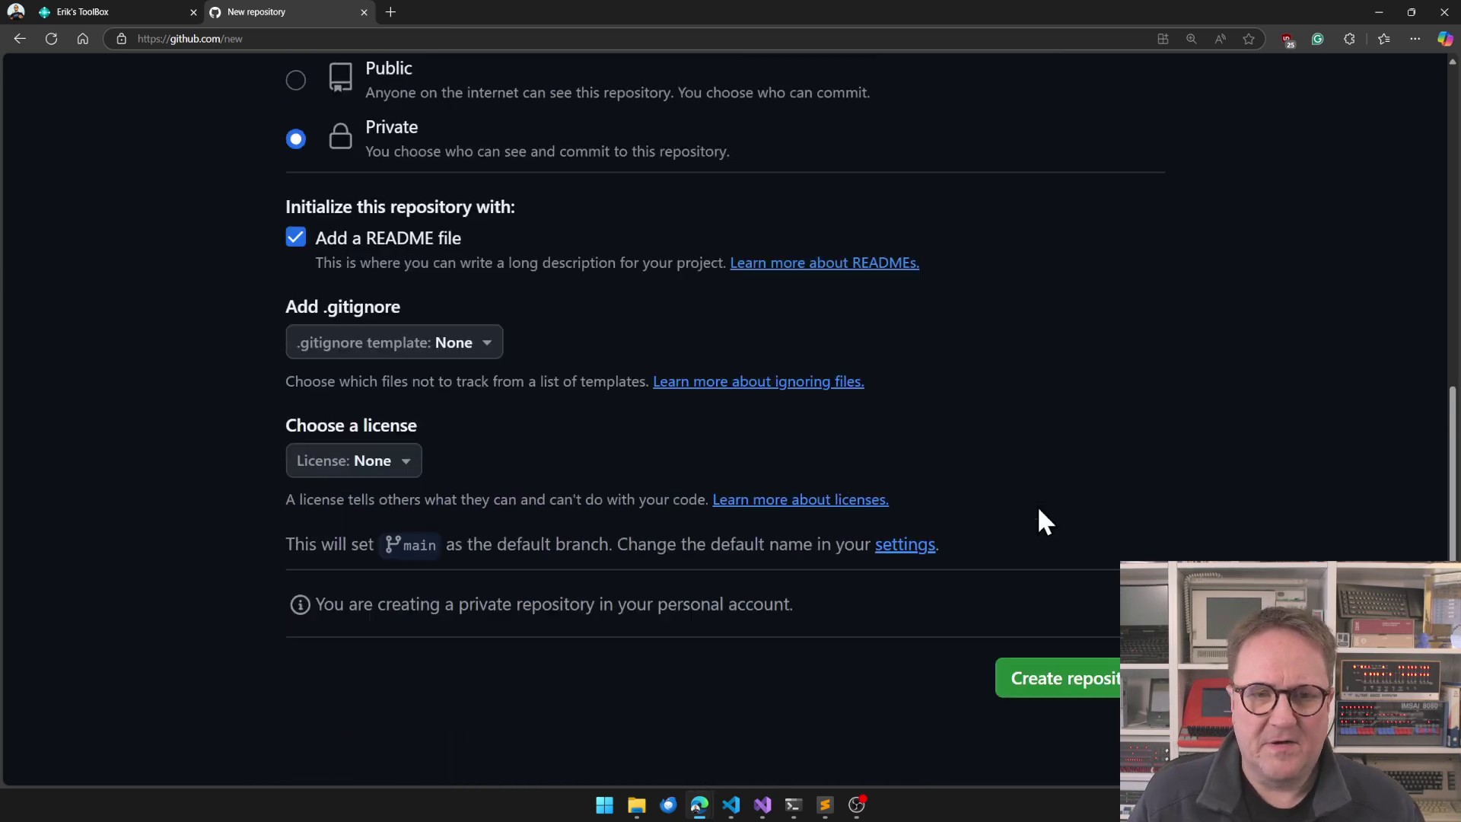
left_click(1051, 655)
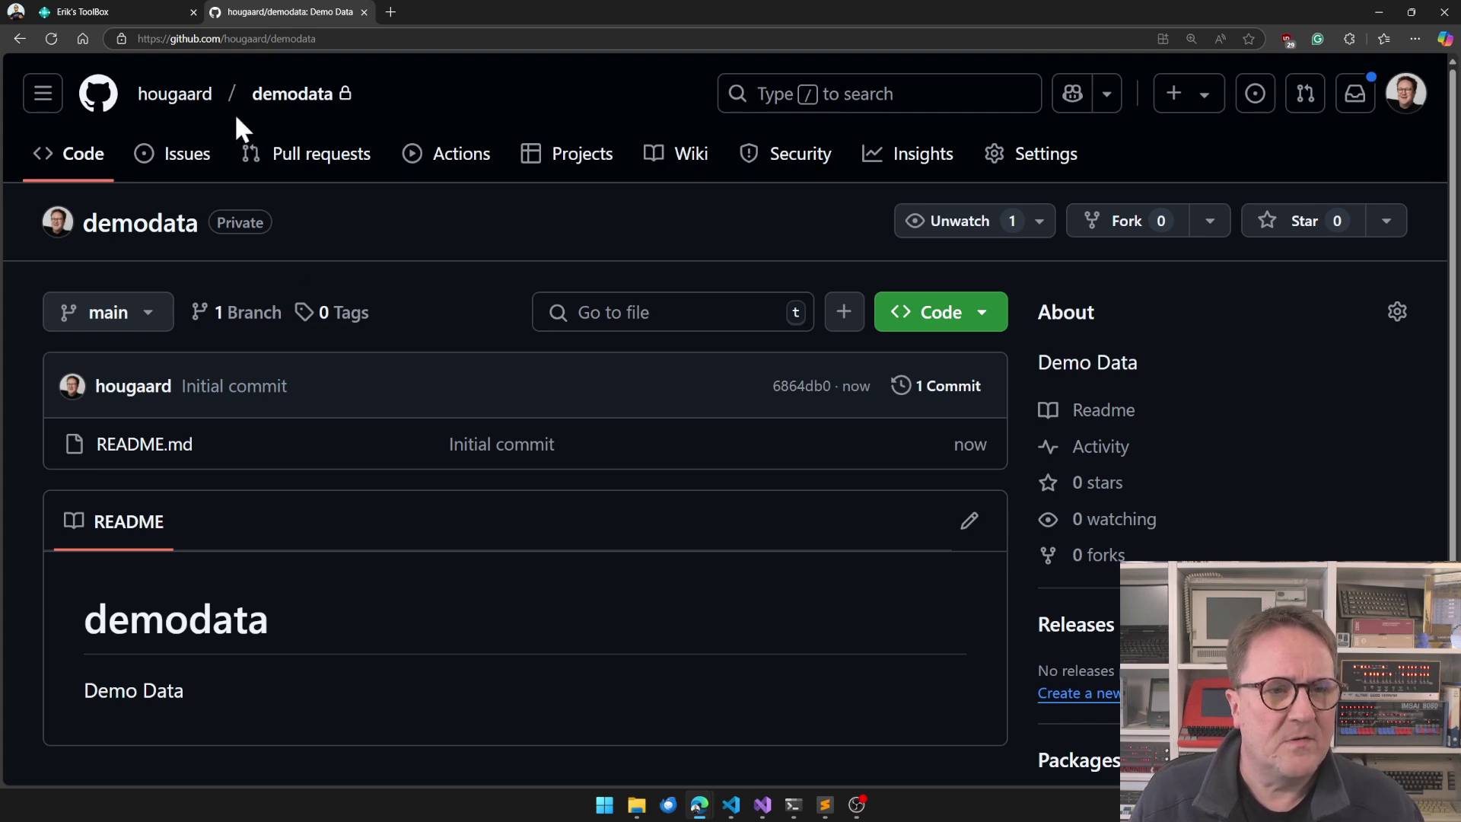
Check the GitHub account and token in the ToolBox setup, then bring up the ToolBox actions
left_click(158, 15)
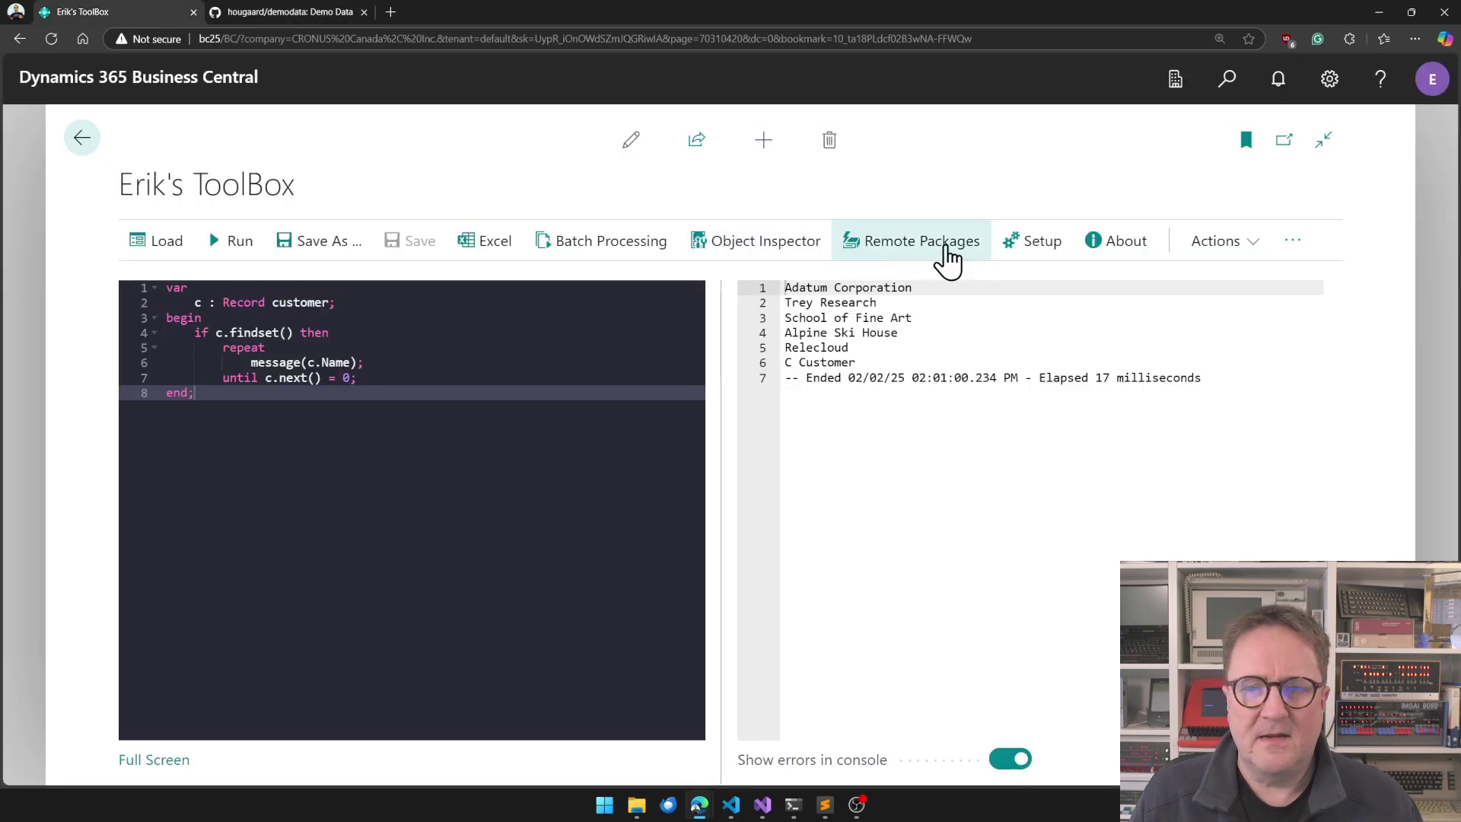
left_click(1029, 245)
scroll(796, 525, "down", 2)
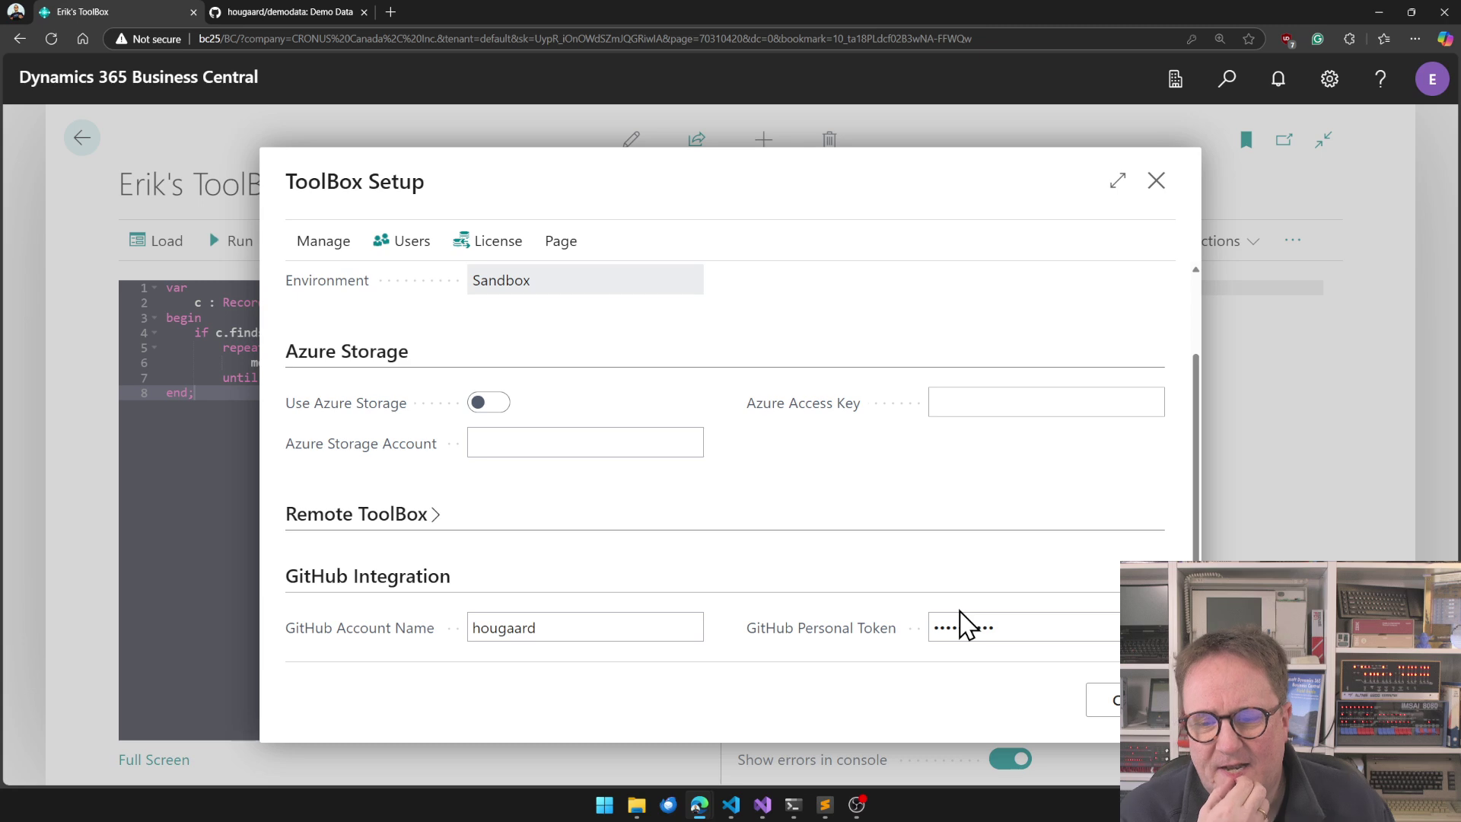
left_click(1113, 702)
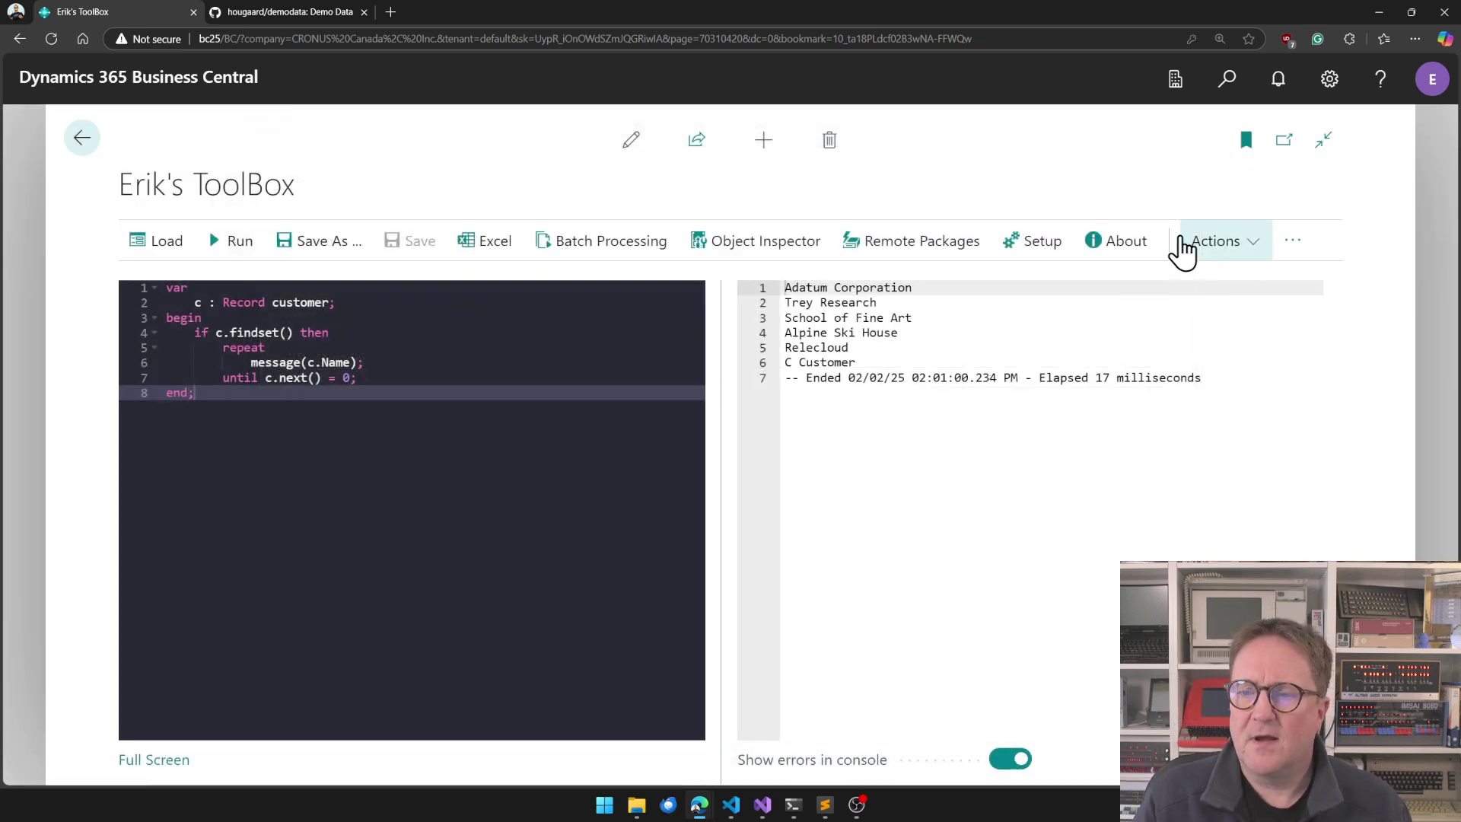
left_click(1216, 242)
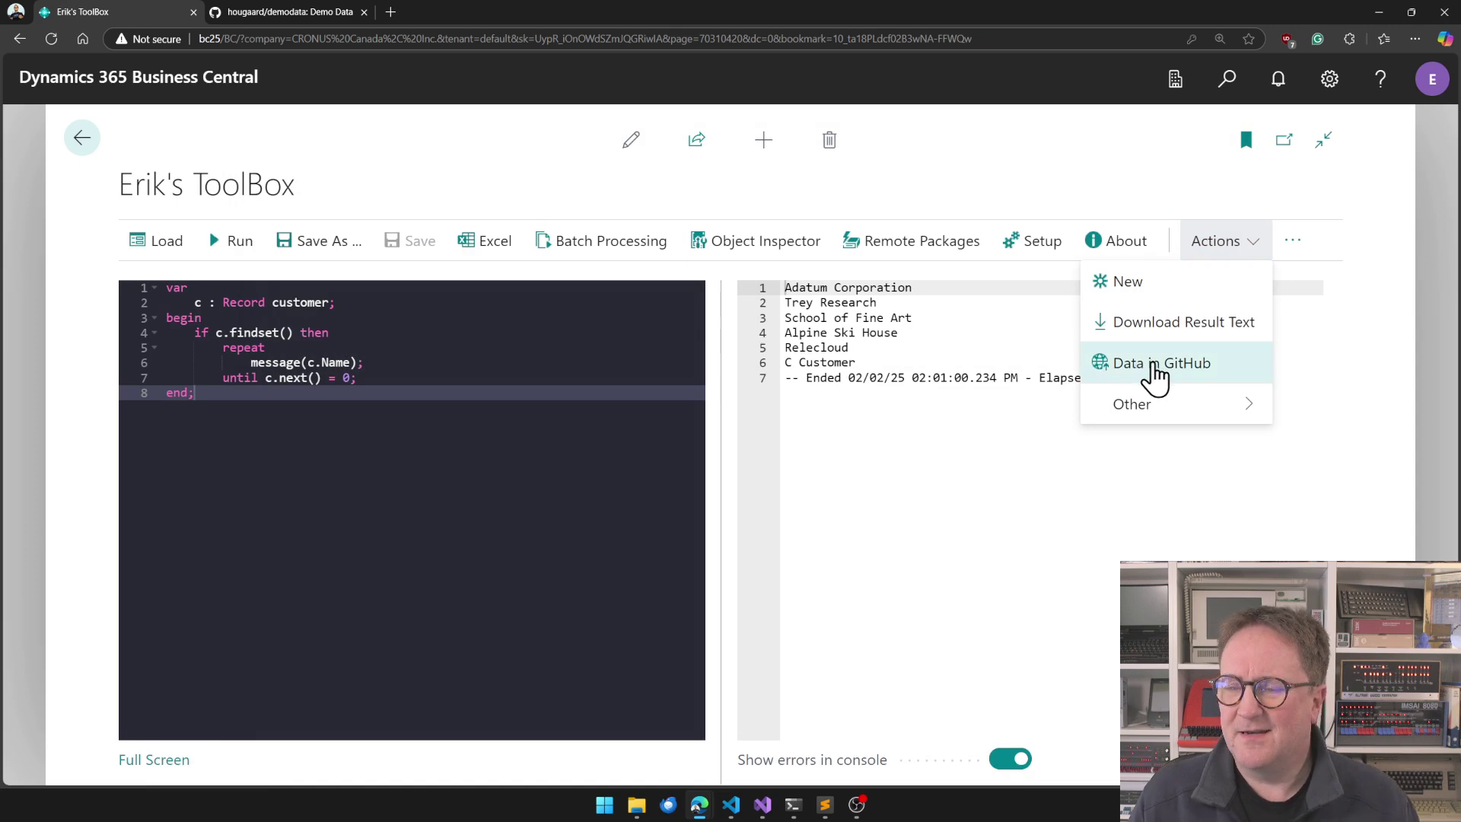
Add repository 'demodata' and fetch its branches so main becomes current
left_click(1131, 366)
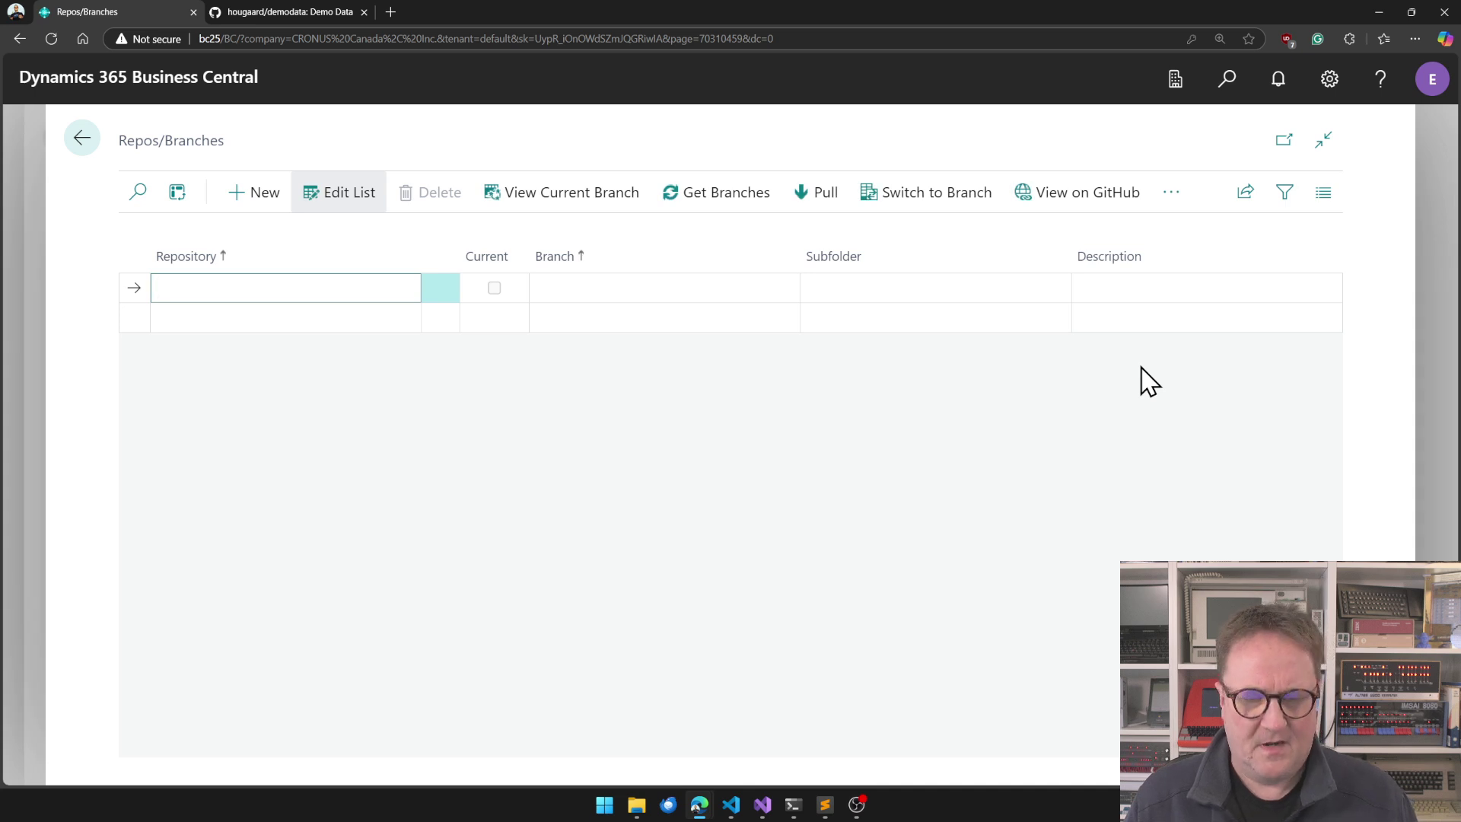
type("demodata")
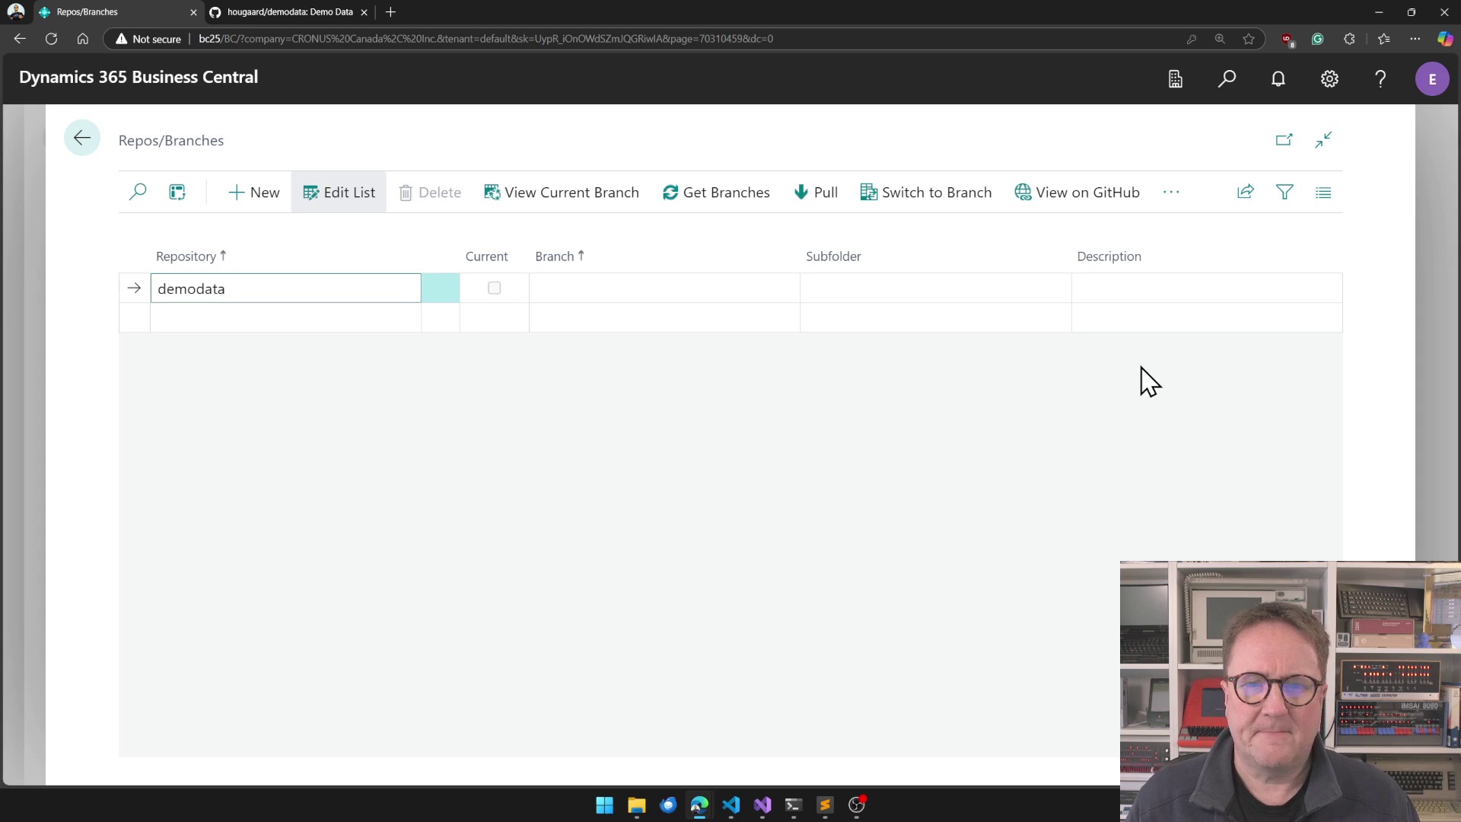
left_click(695, 194)
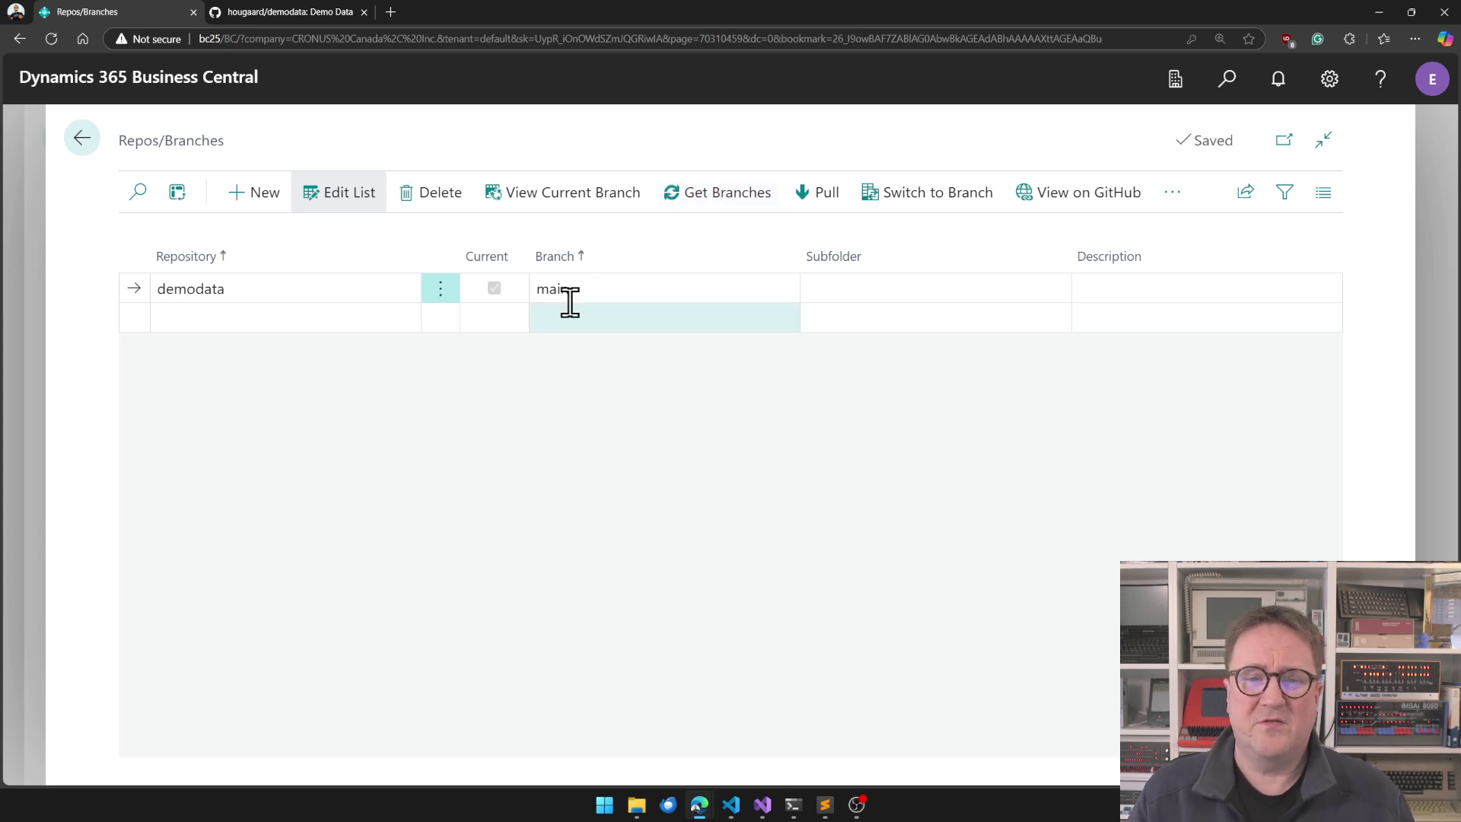
Add table 79 Company Information to the current branch's tables and commit it to GitHub
left_click(583, 199)
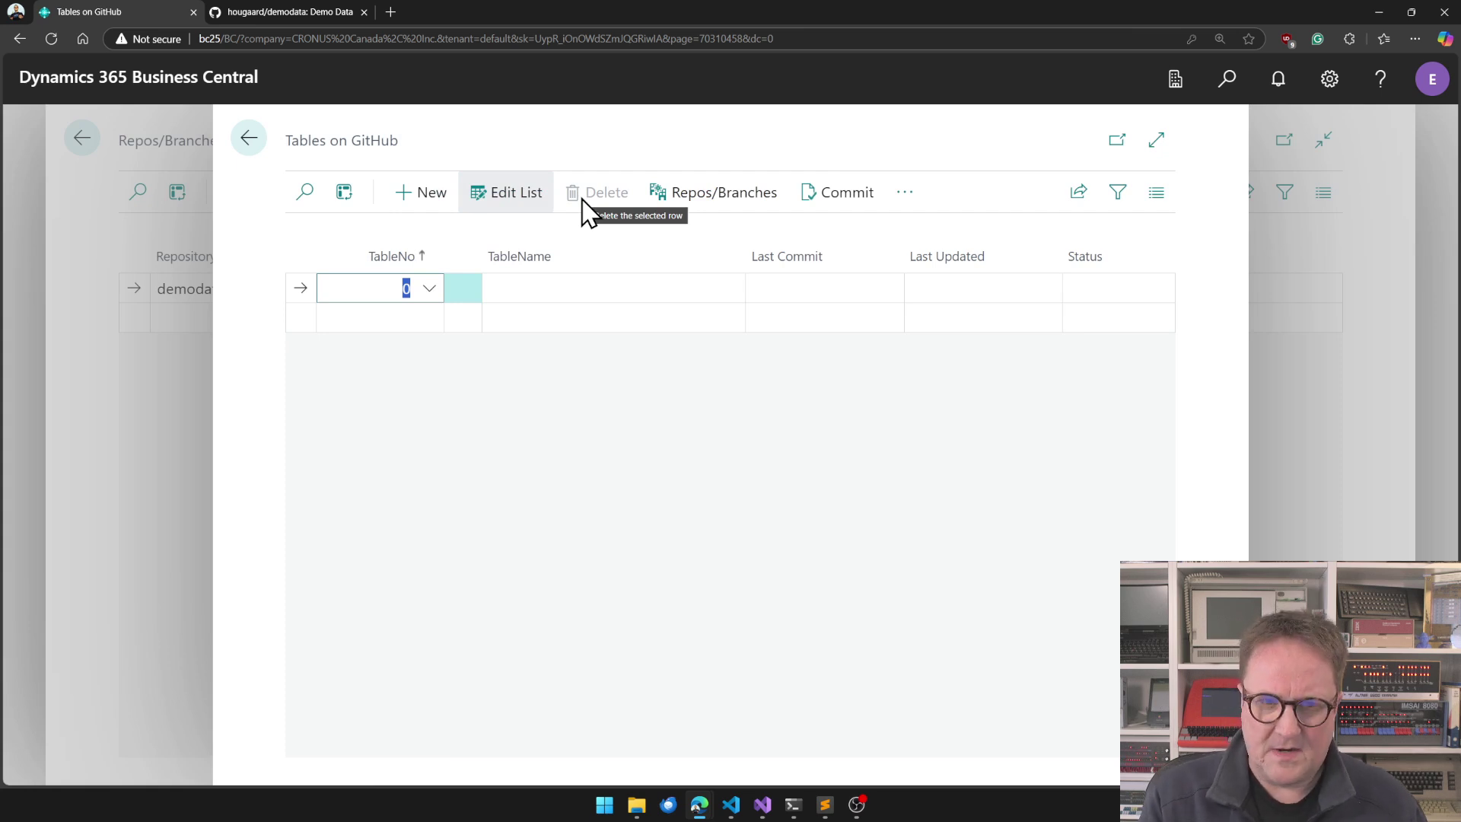
type("79")
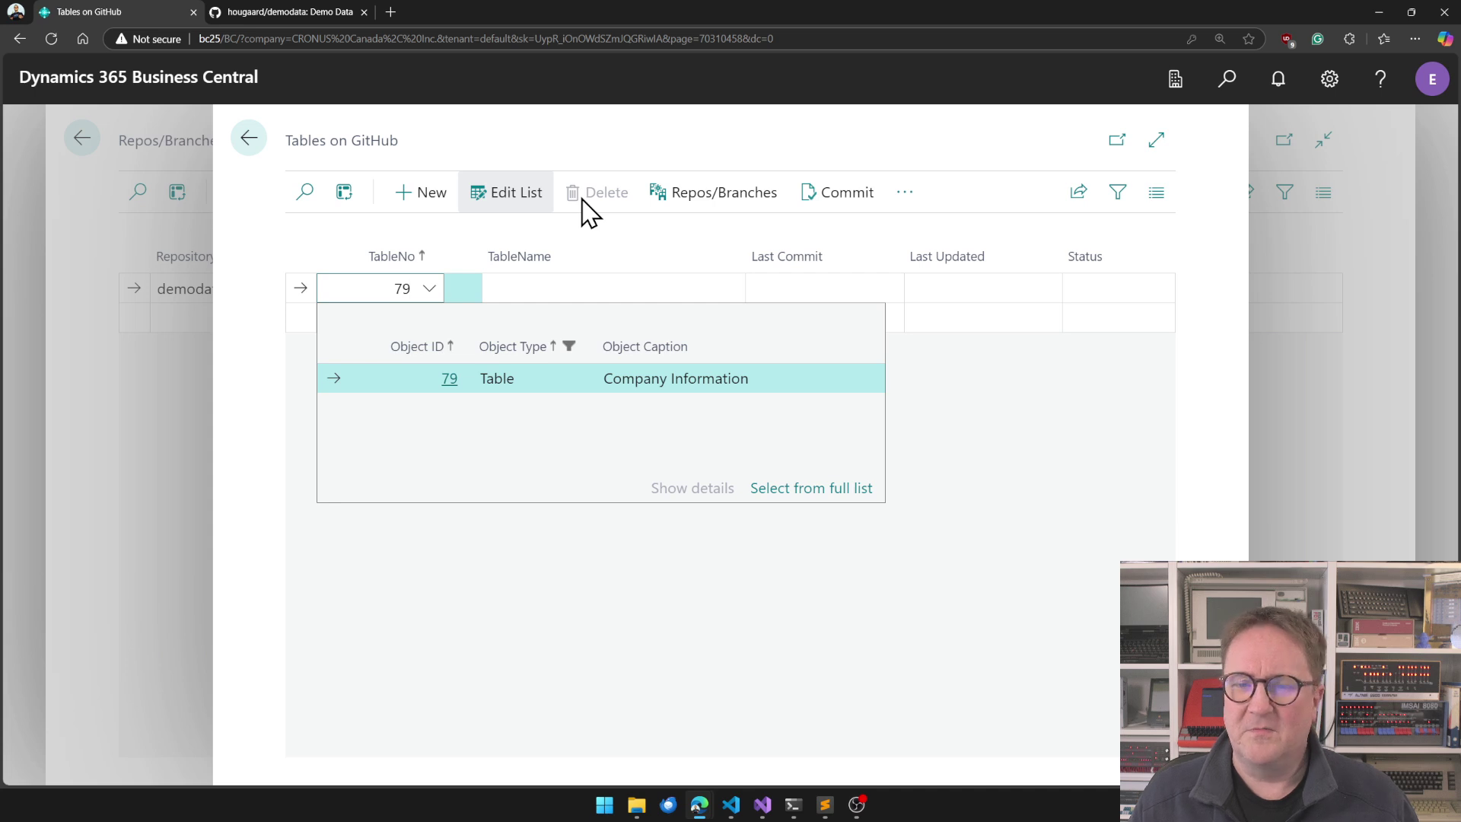
key("Return")
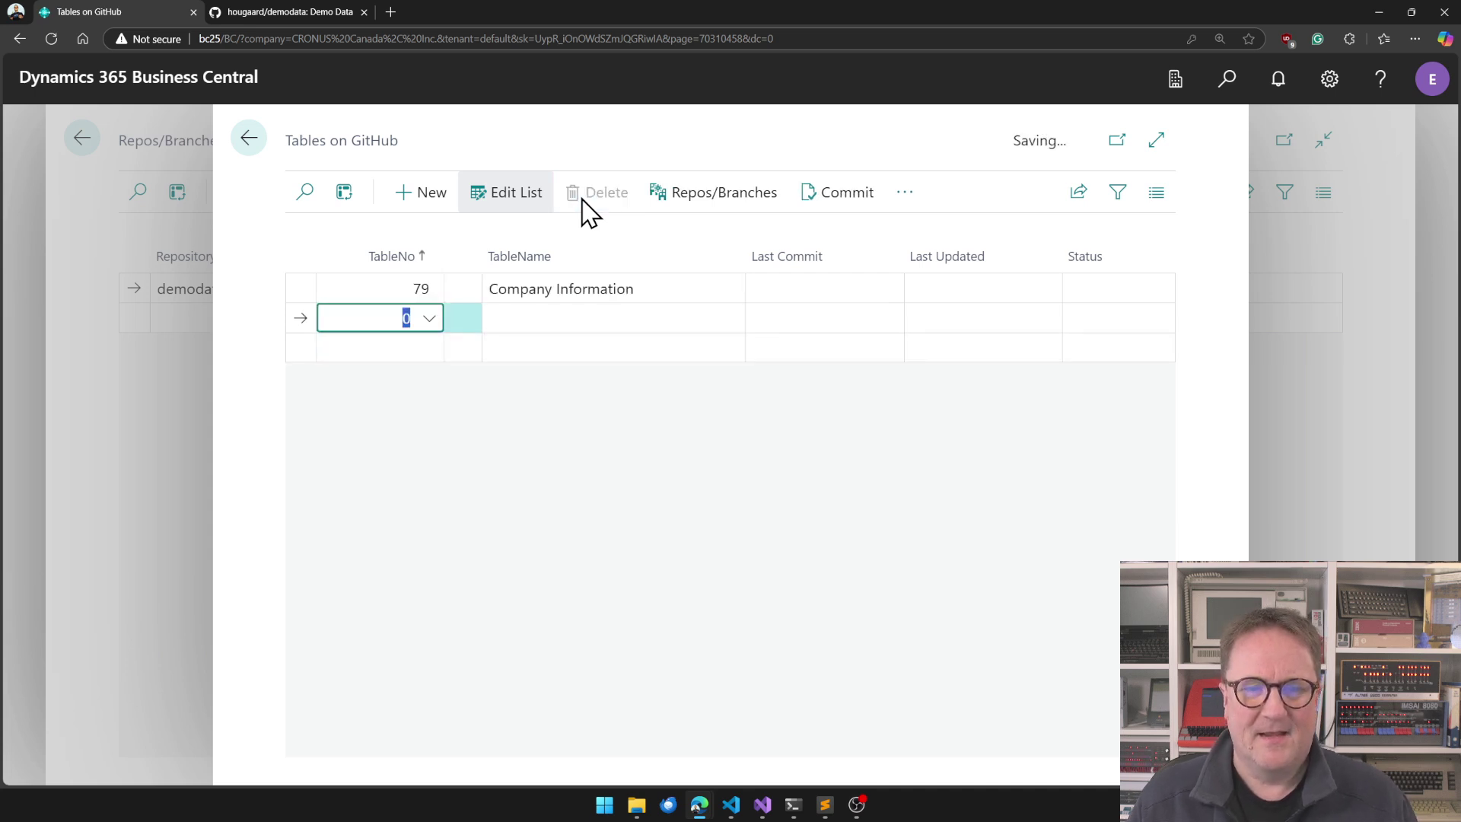
key("Up")
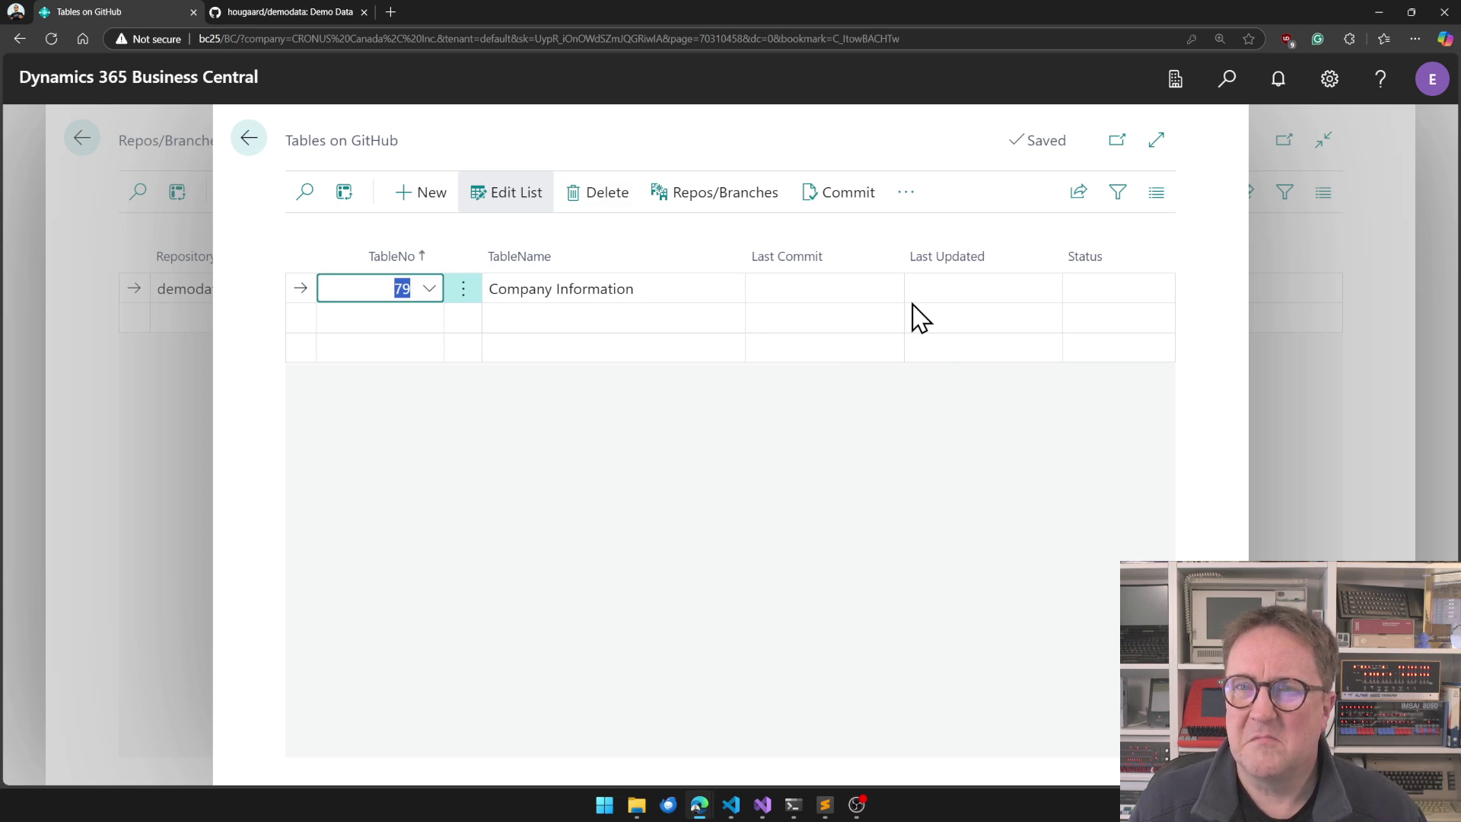
left_click(840, 199)
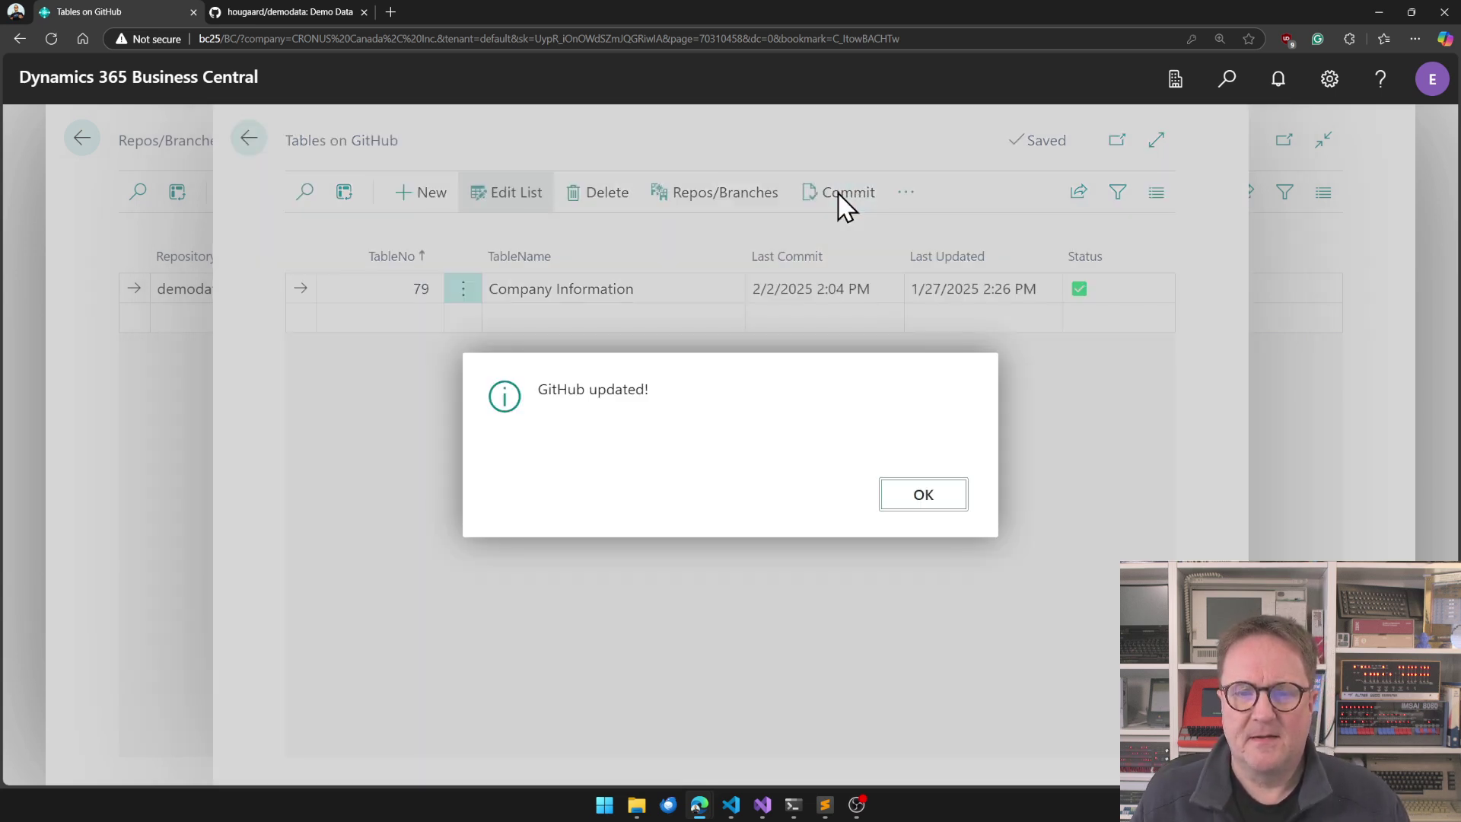
left_click(918, 496)
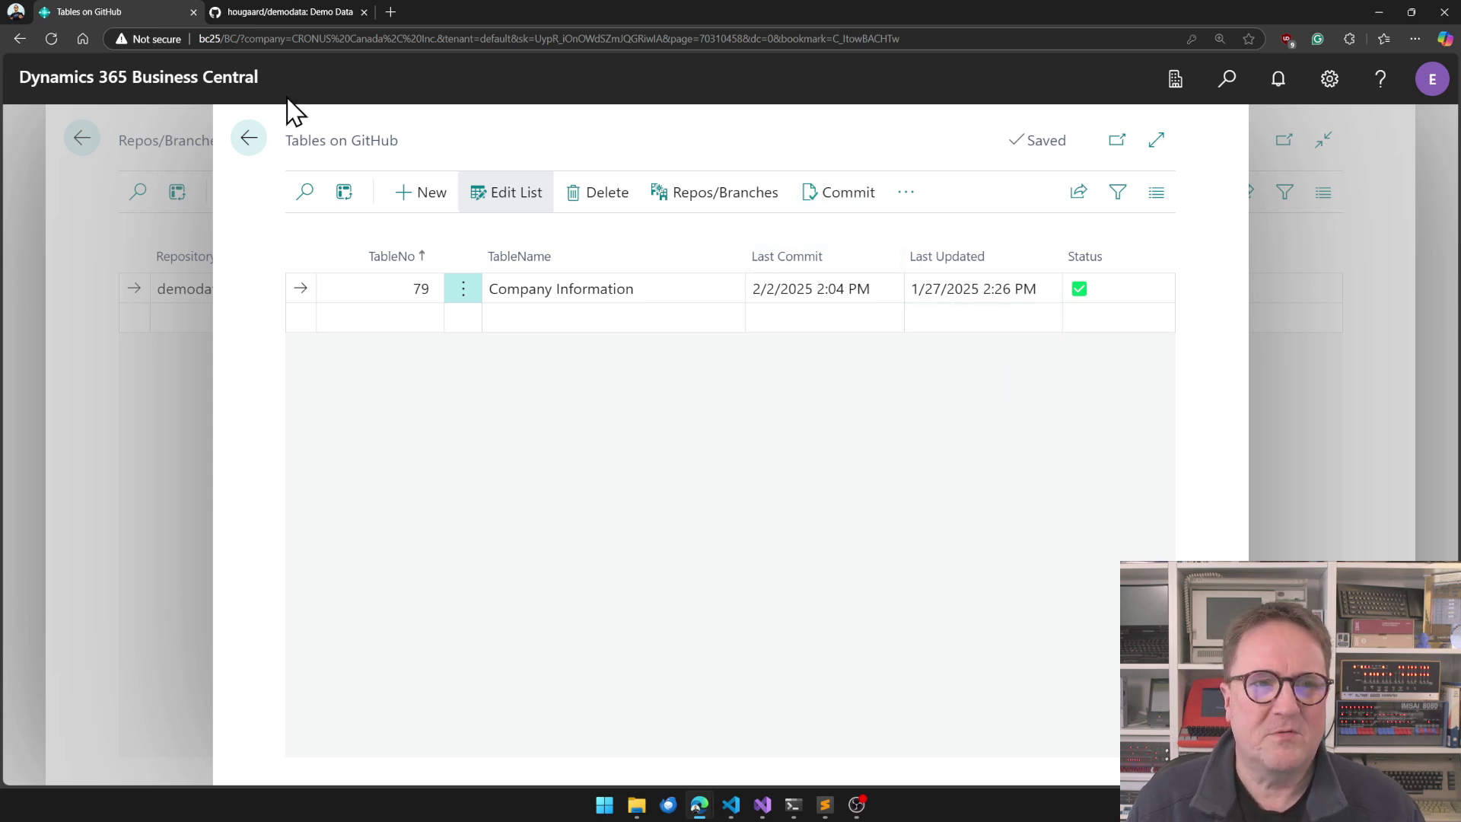
Reload the demodata repository and review its 2 commits, including the Business Central commit
left_click(322, 15)
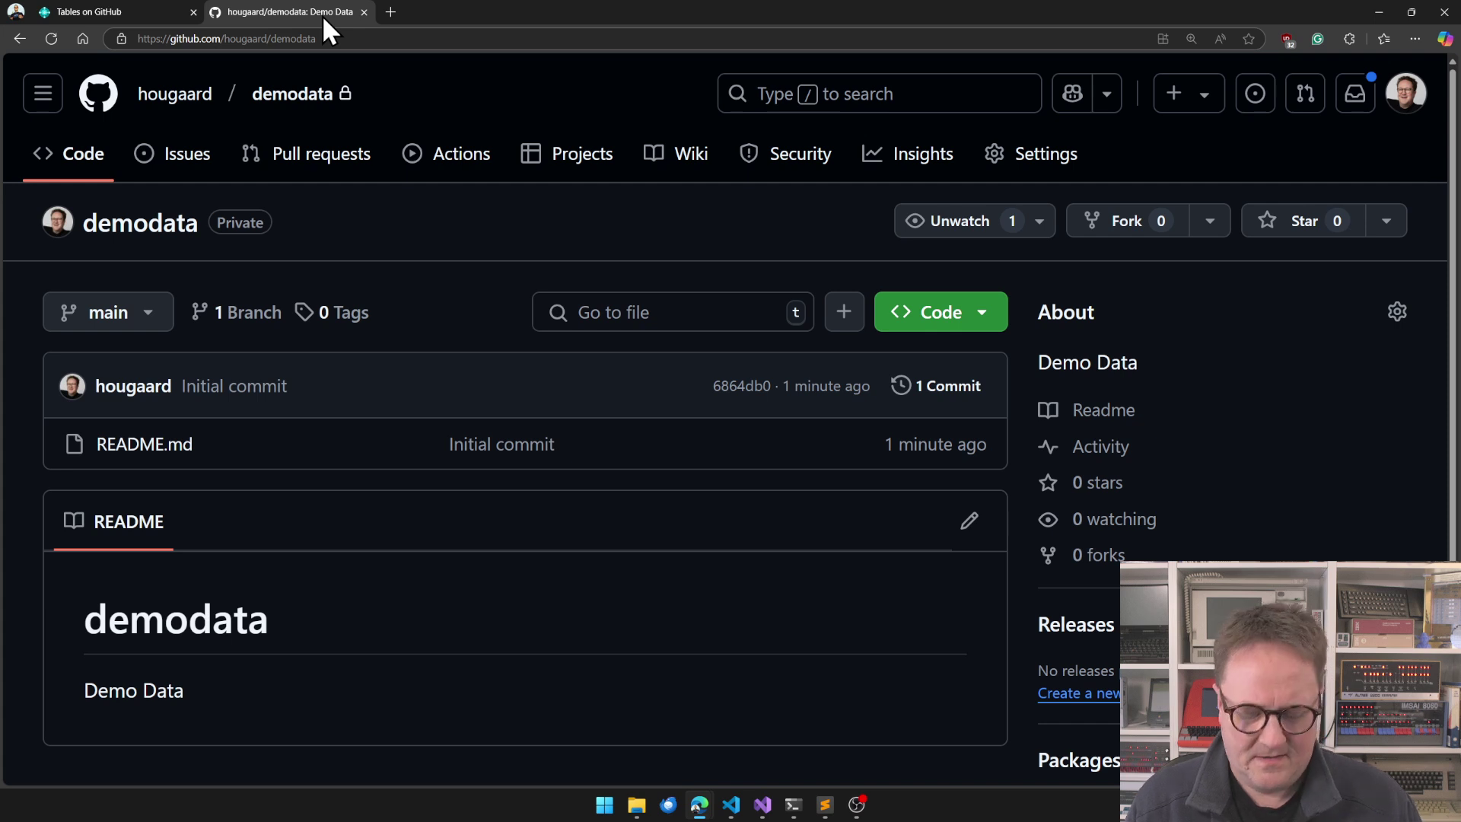
key("F5")
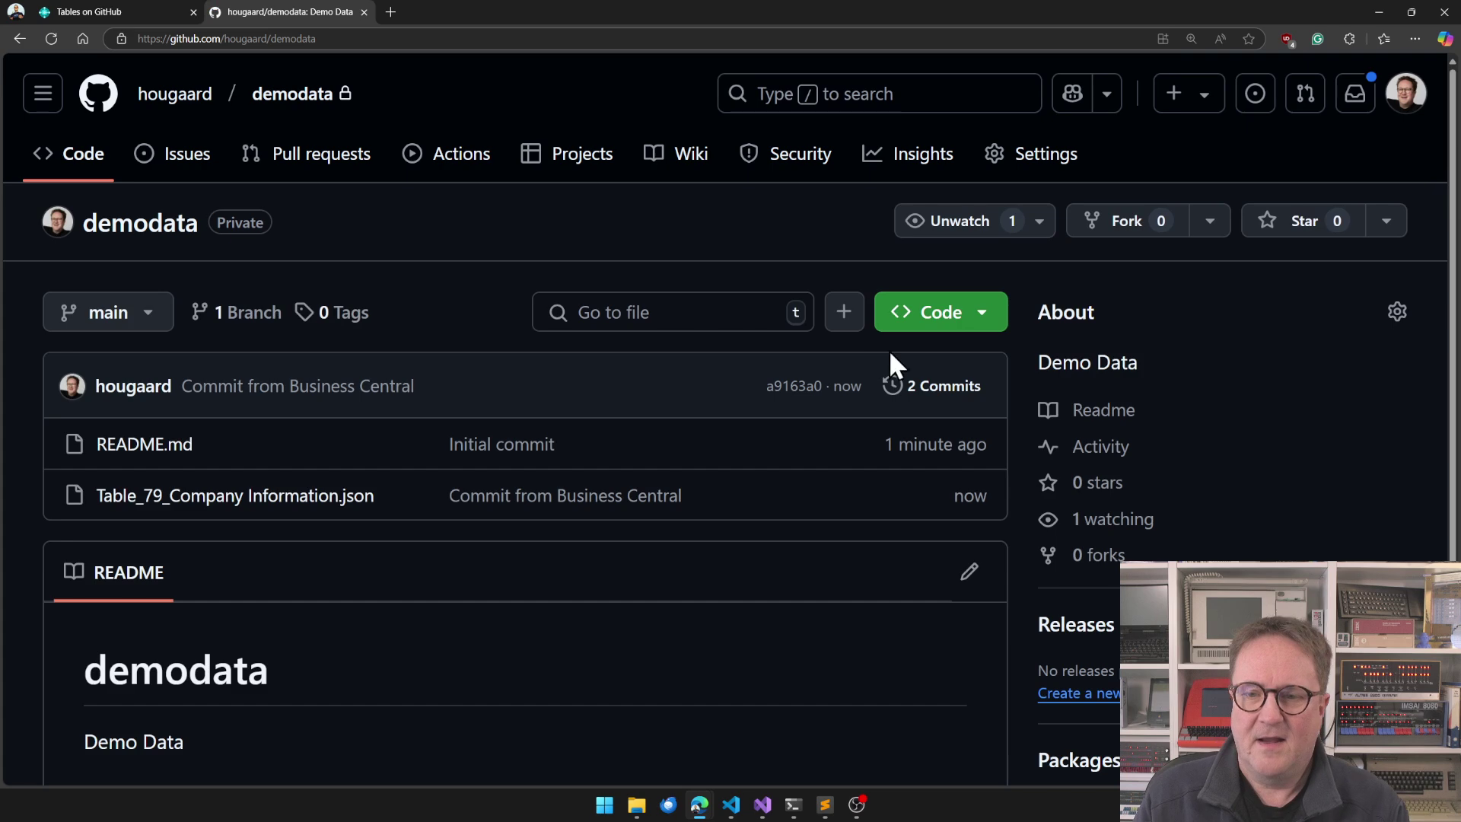
left_click(946, 385)
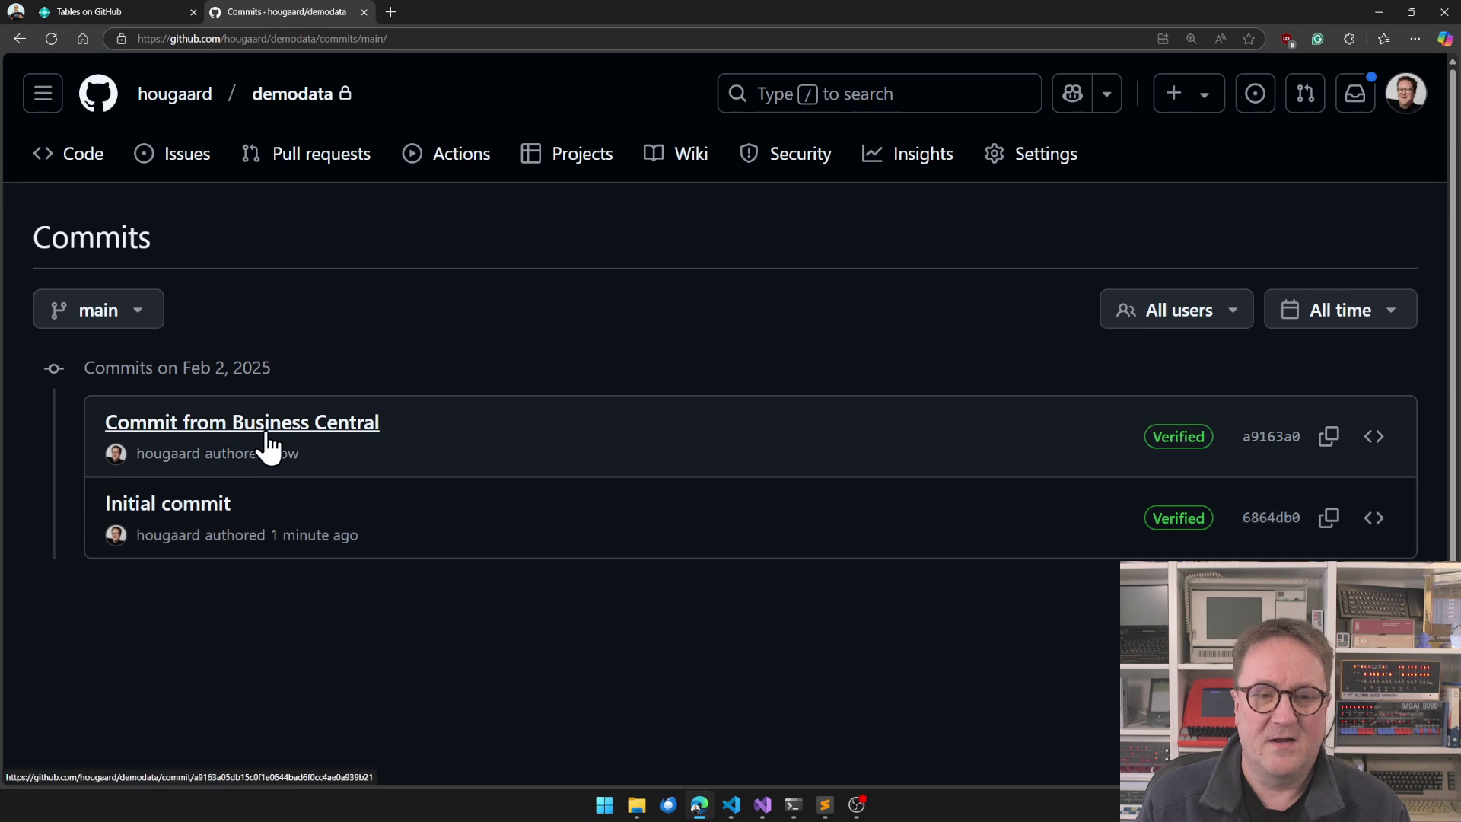
key("alt+Left")
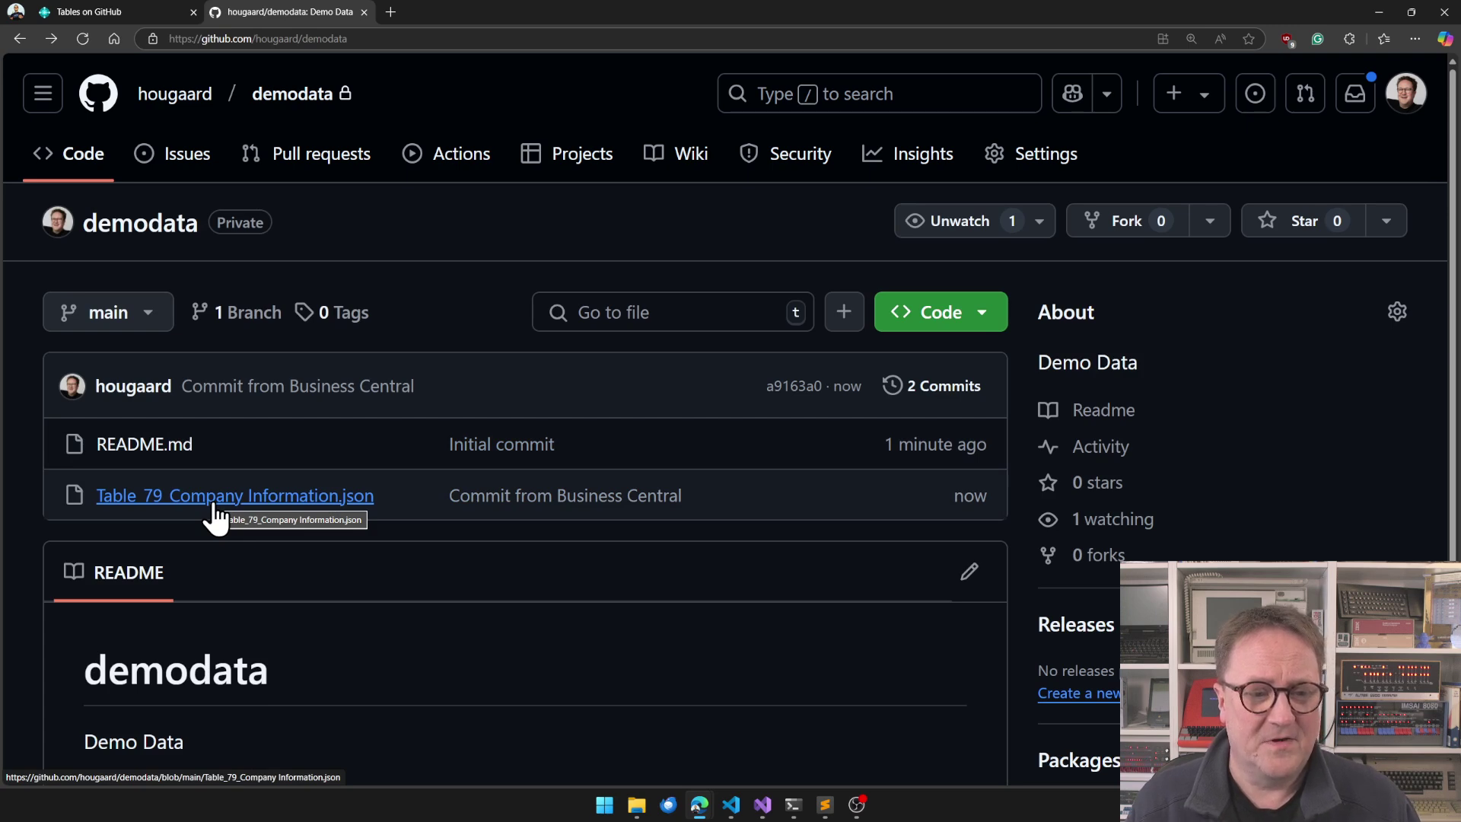
Open Table_79_Company Information.json and scroll through its field names, types and values
left_click(214, 506)
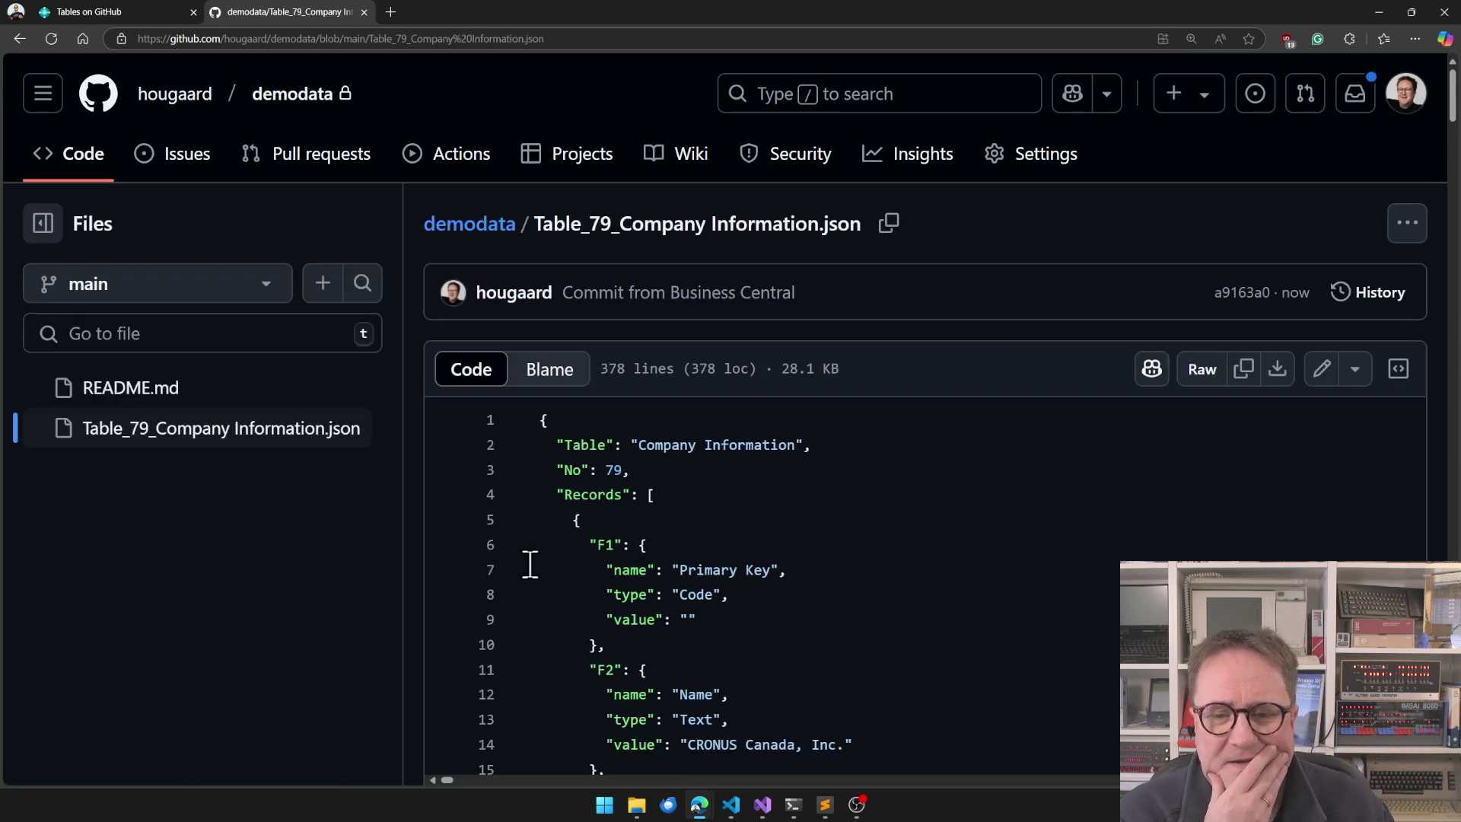
scroll(531, 564, "down", 8)
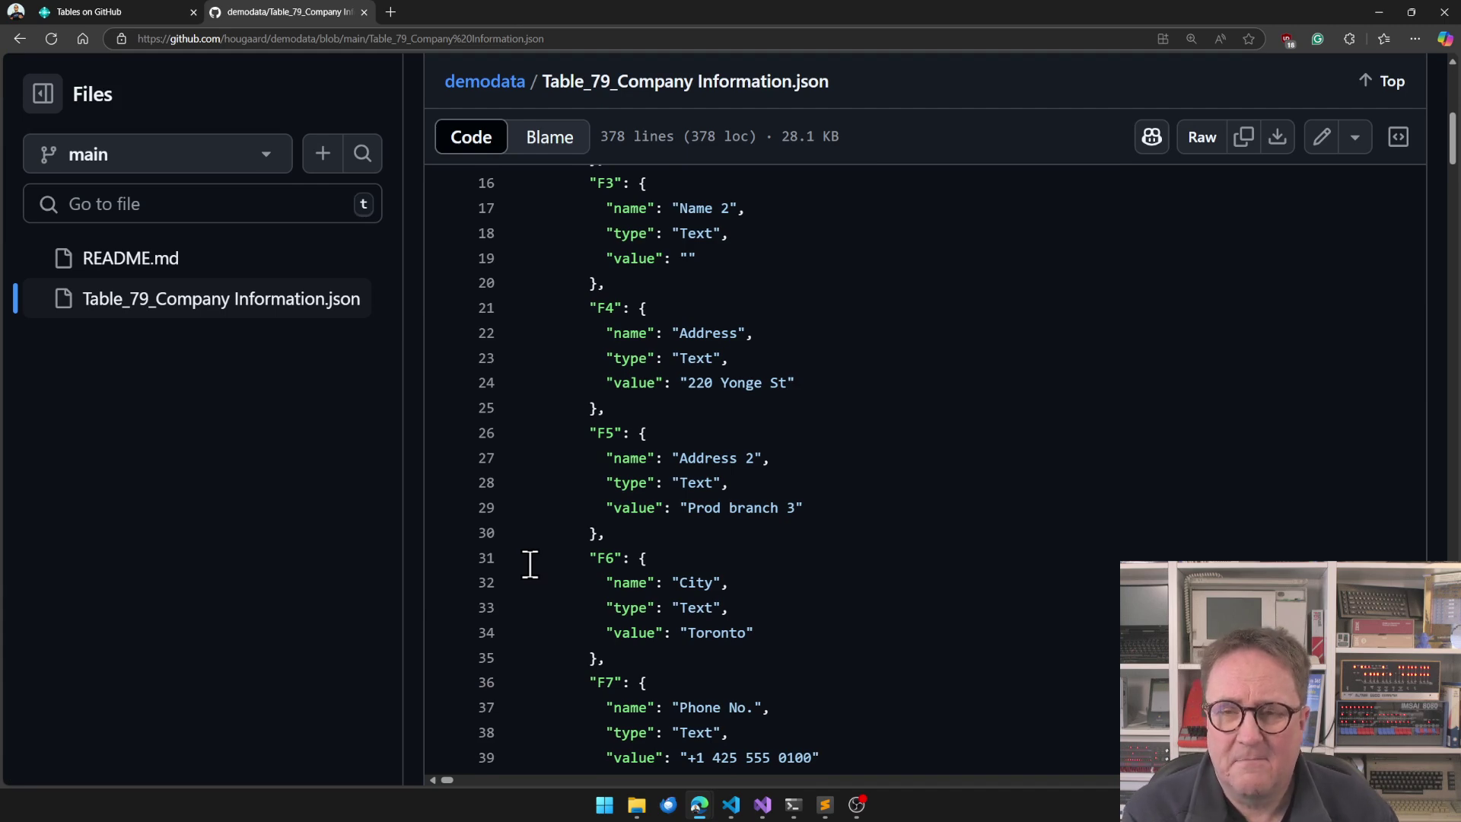
scroll(530, 564, "up", 8)
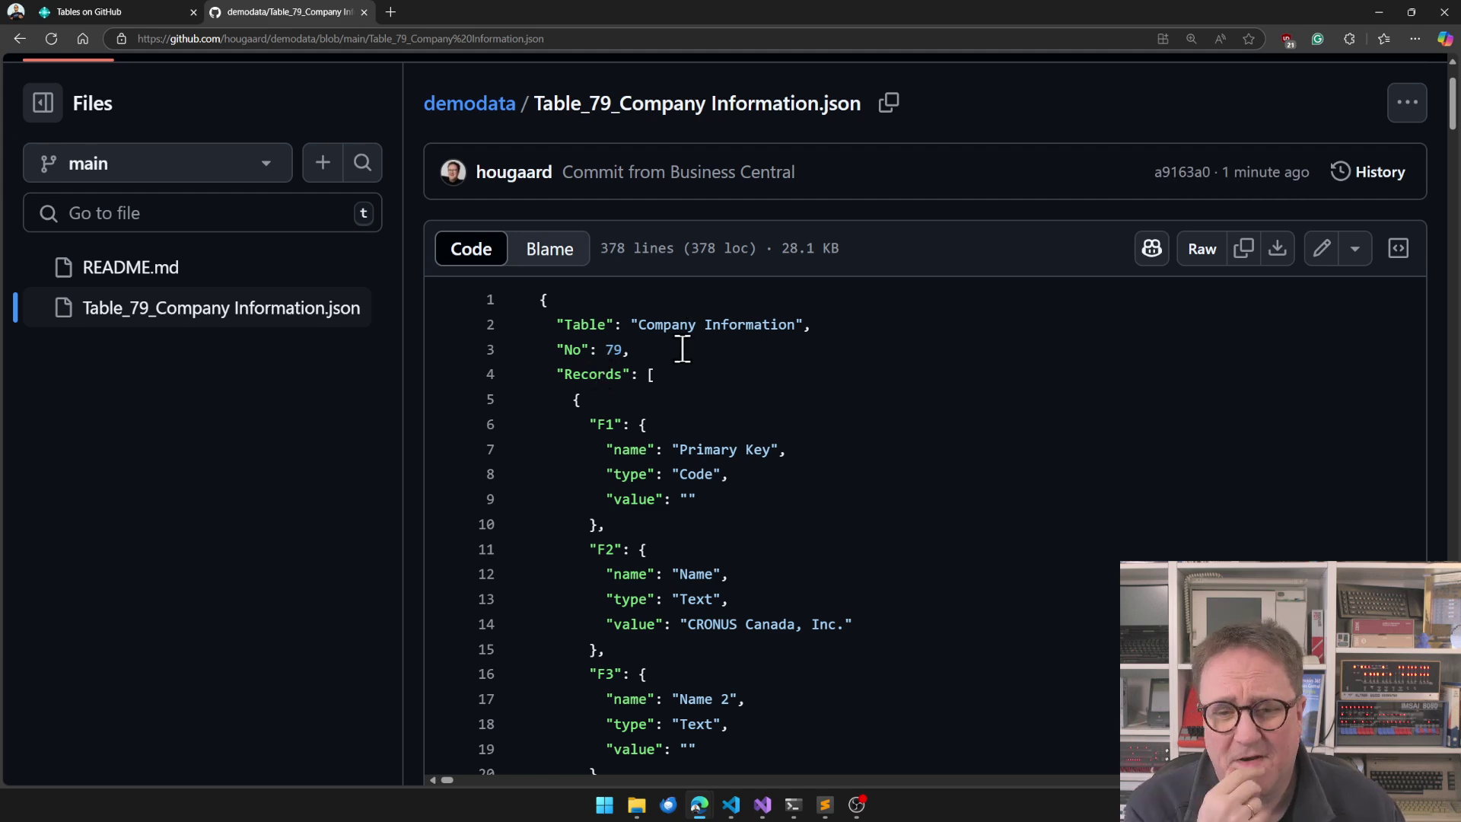
scroll(678, 449, "down", 15)
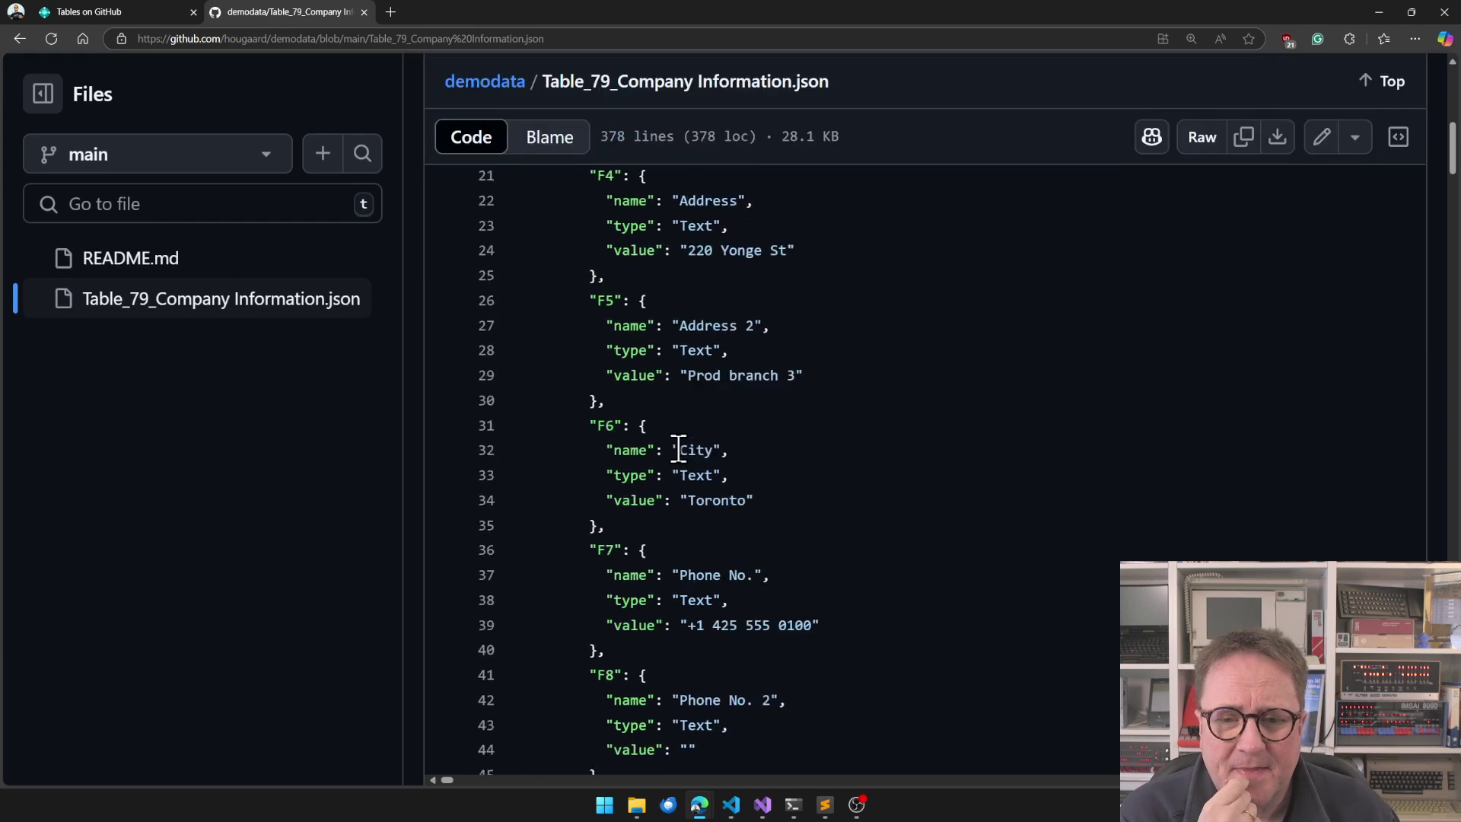
scroll(678, 449, "down", 13)
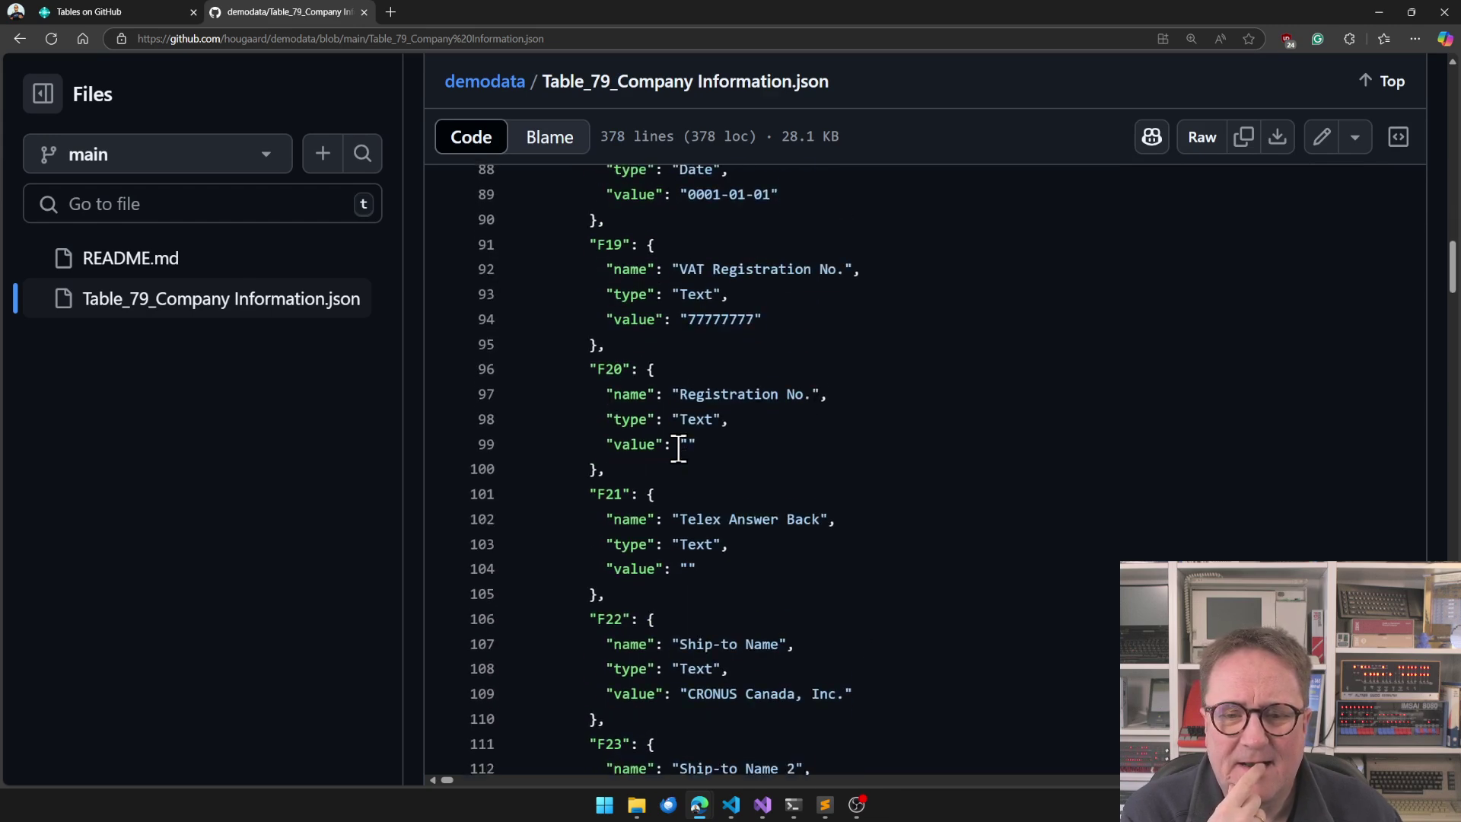
scroll(678, 449, "down", 18)
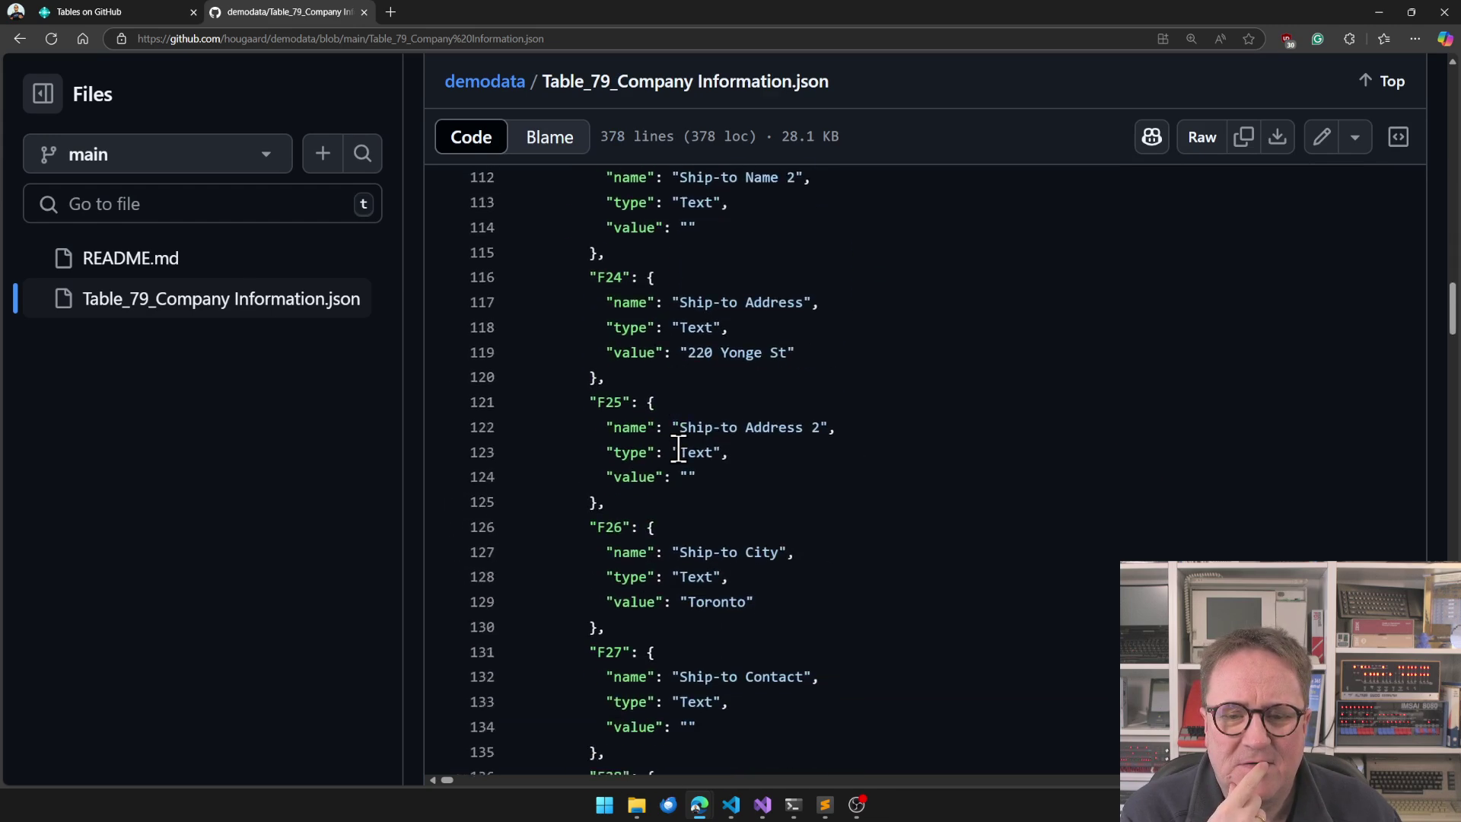
scroll(678, 449, "down", 3)
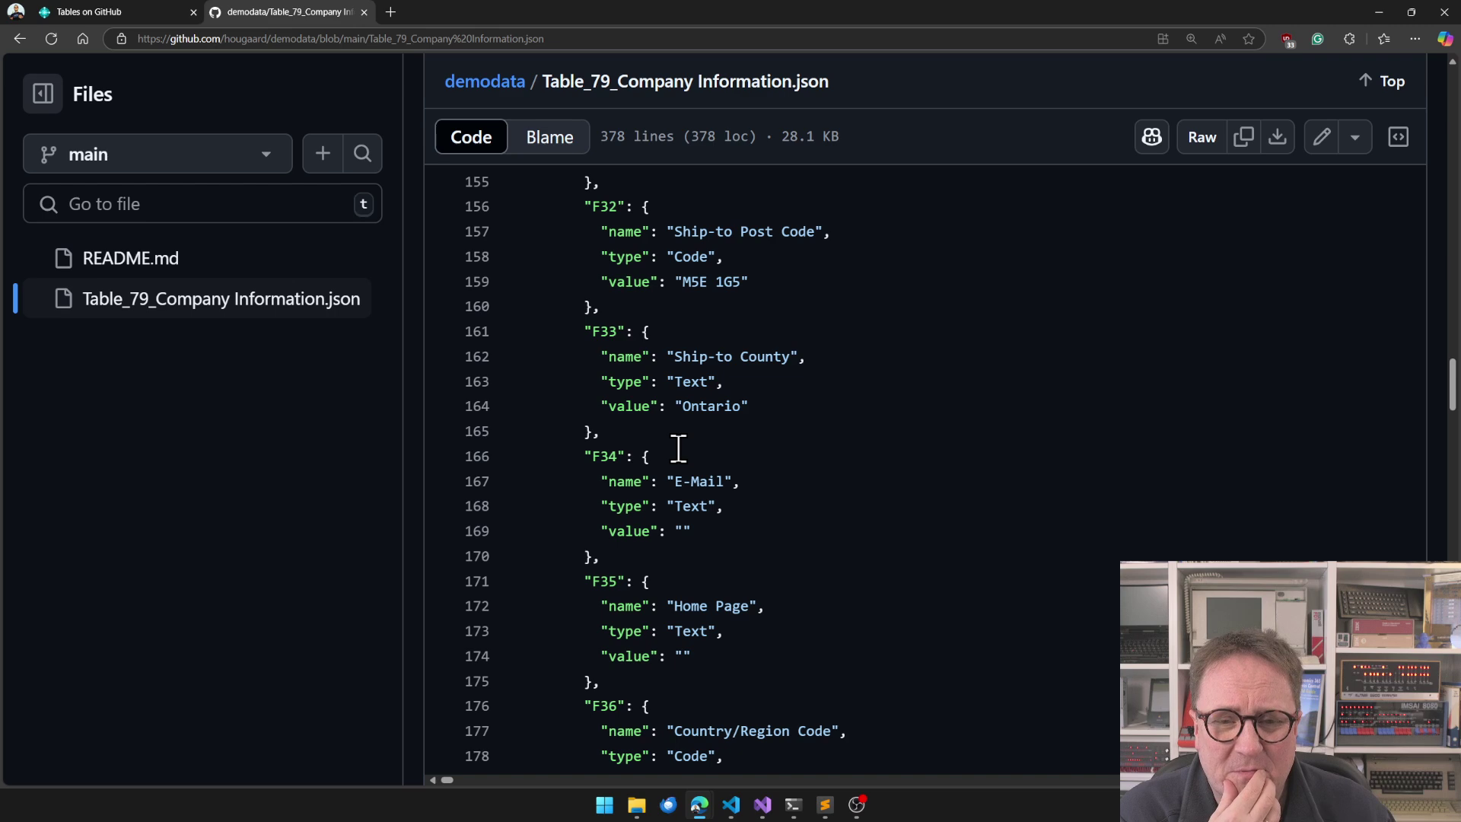
left_click_drag(592, 331, 617, 329)
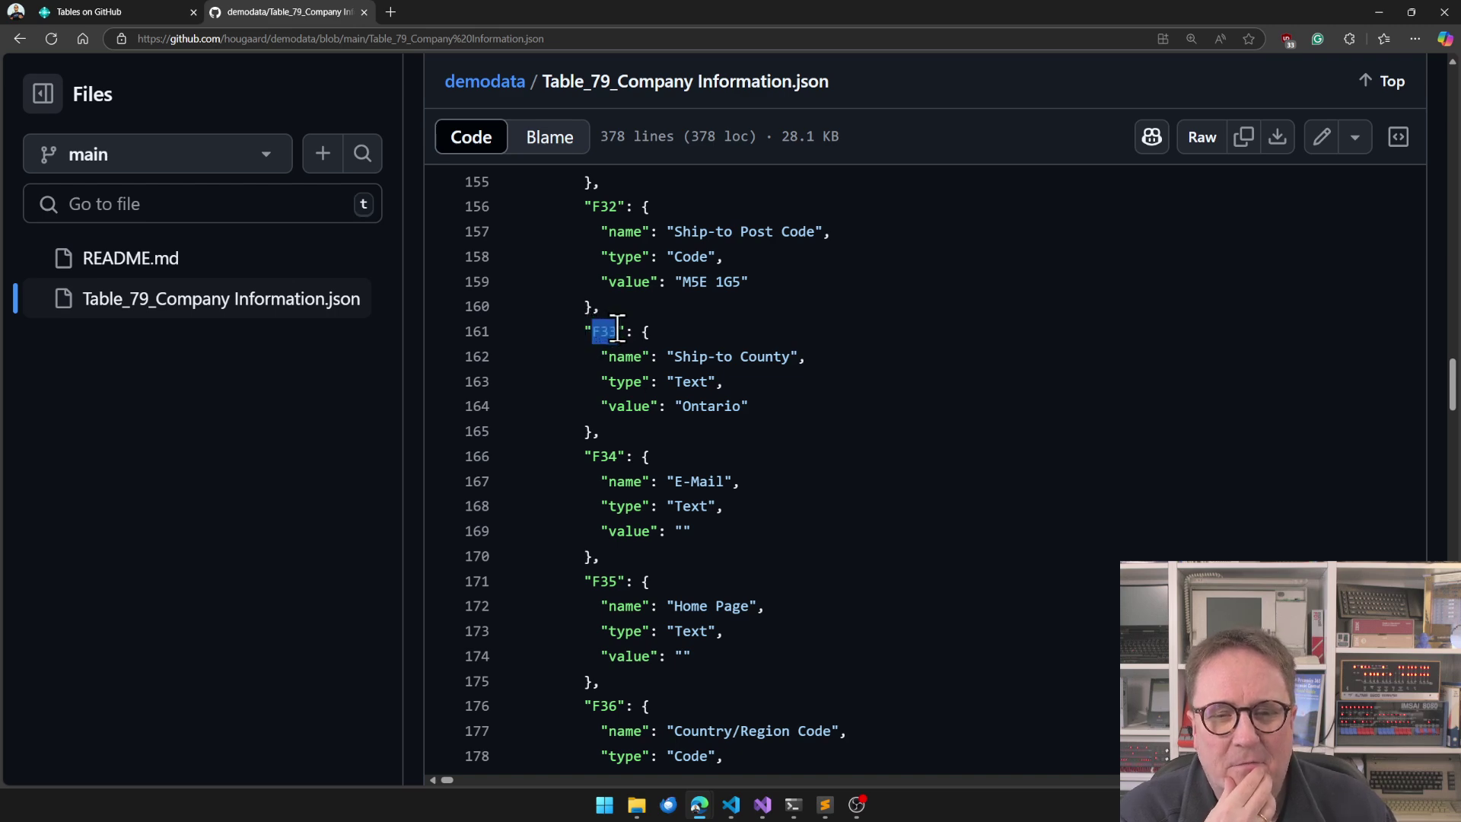
key("Right")
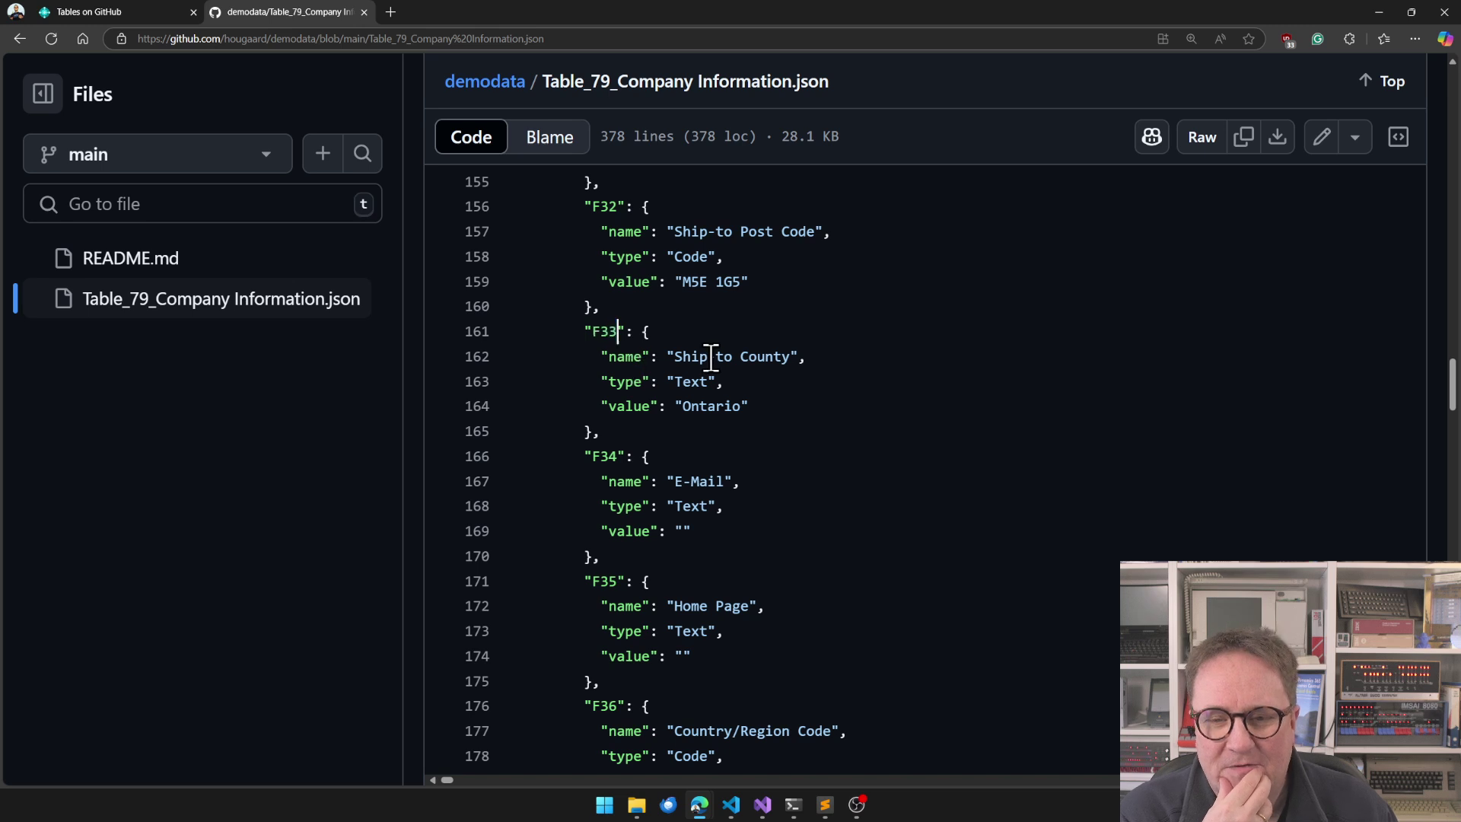
left_click(711, 356)
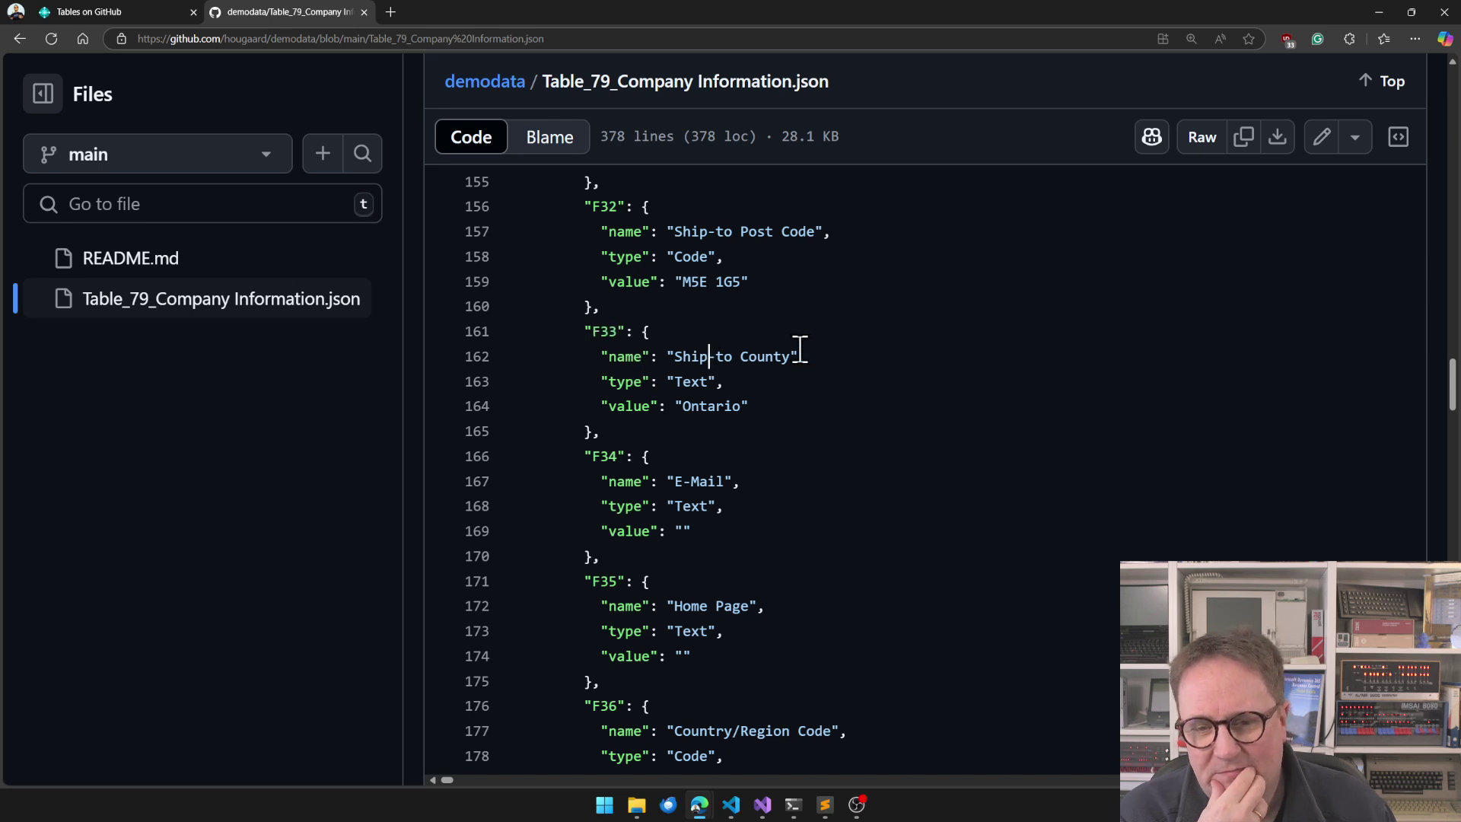
left_click(734, 406)
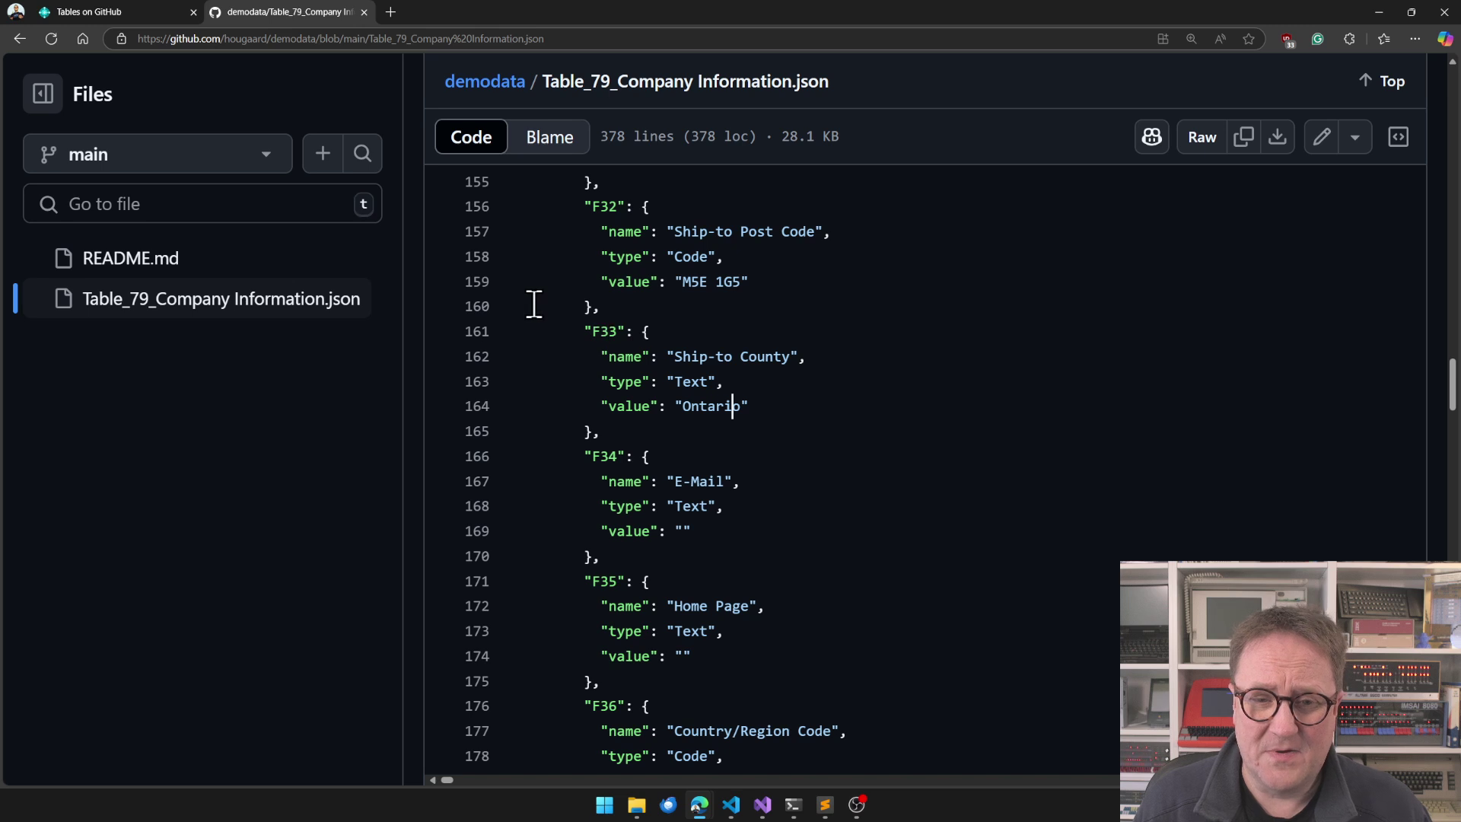
left_click_drag(580, 333, 652, 335)
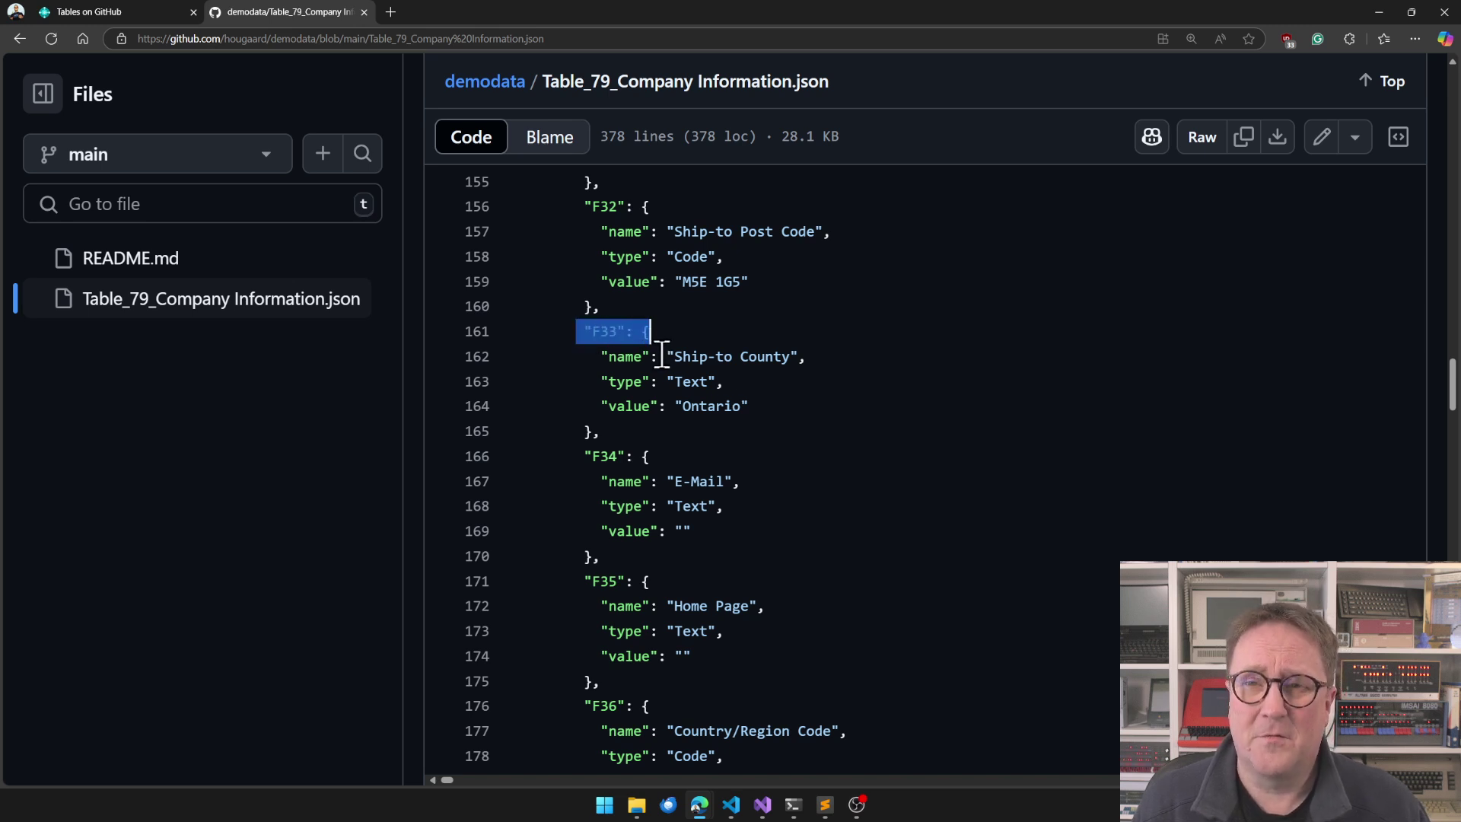
double_click(696, 405)
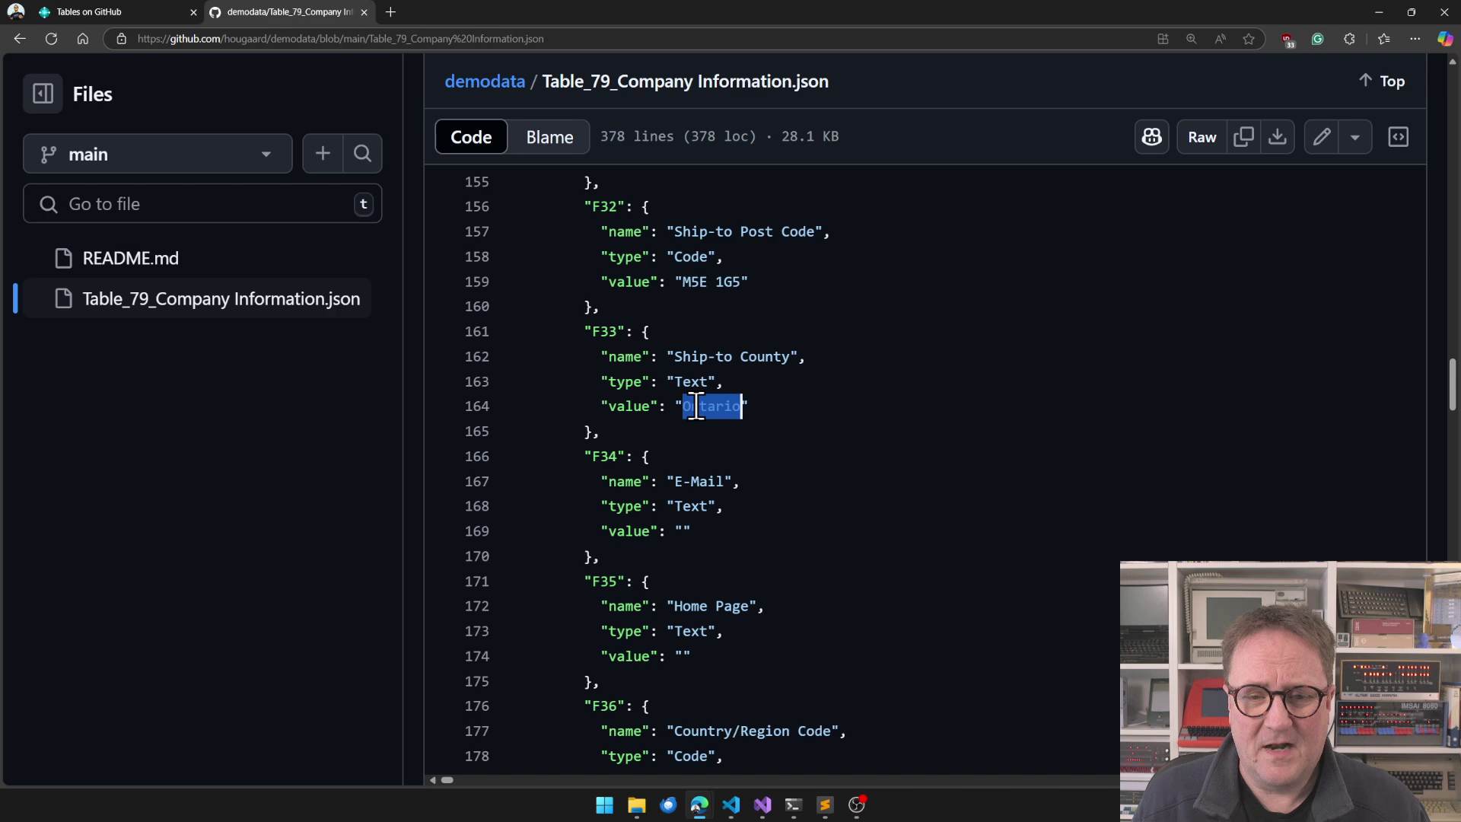
scroll(697, 405, "up", 20)
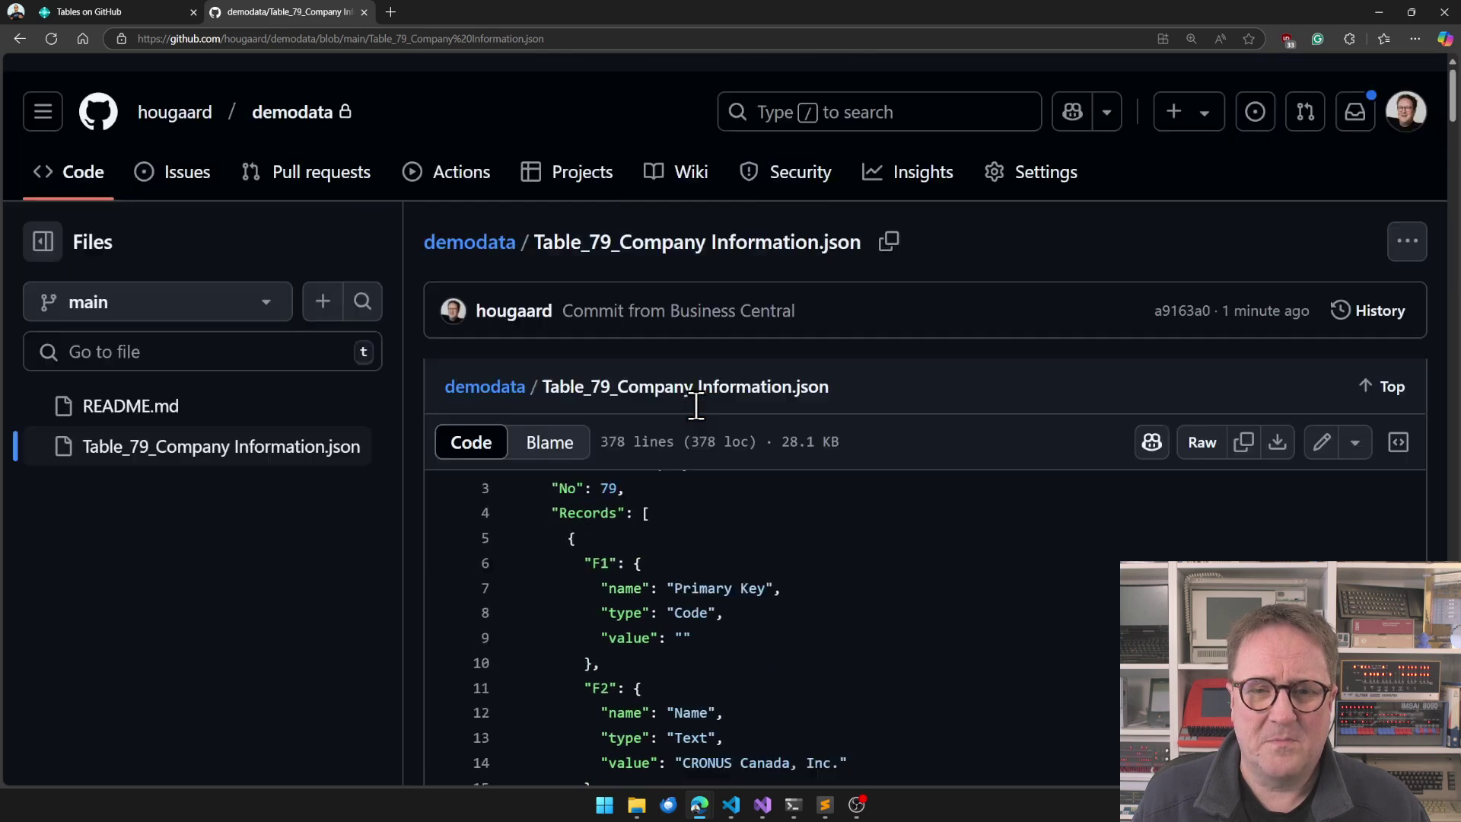
scroll(696, 405, "down", 1)
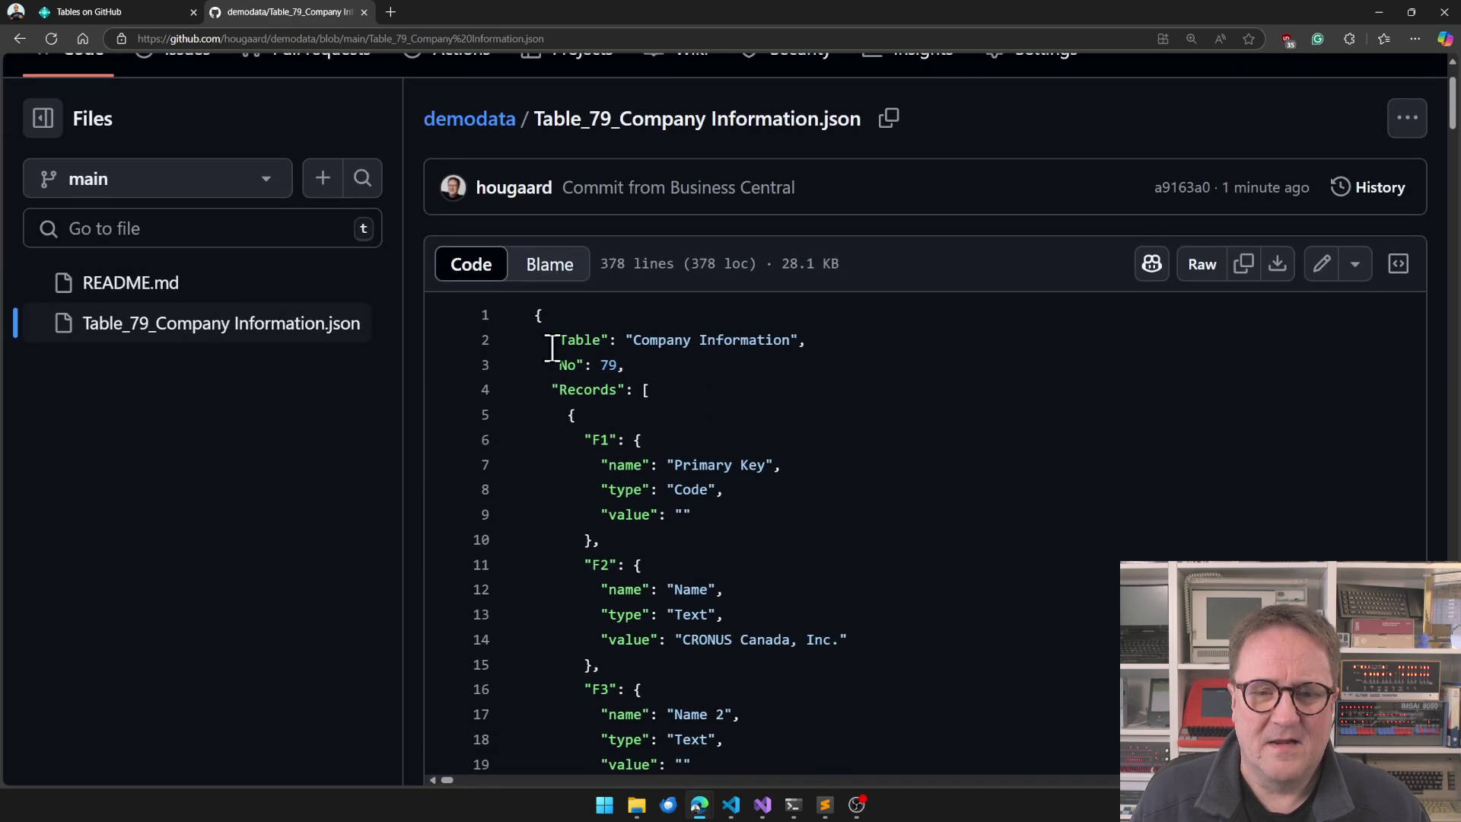
left_click_drag(559, 364, 626, 365)
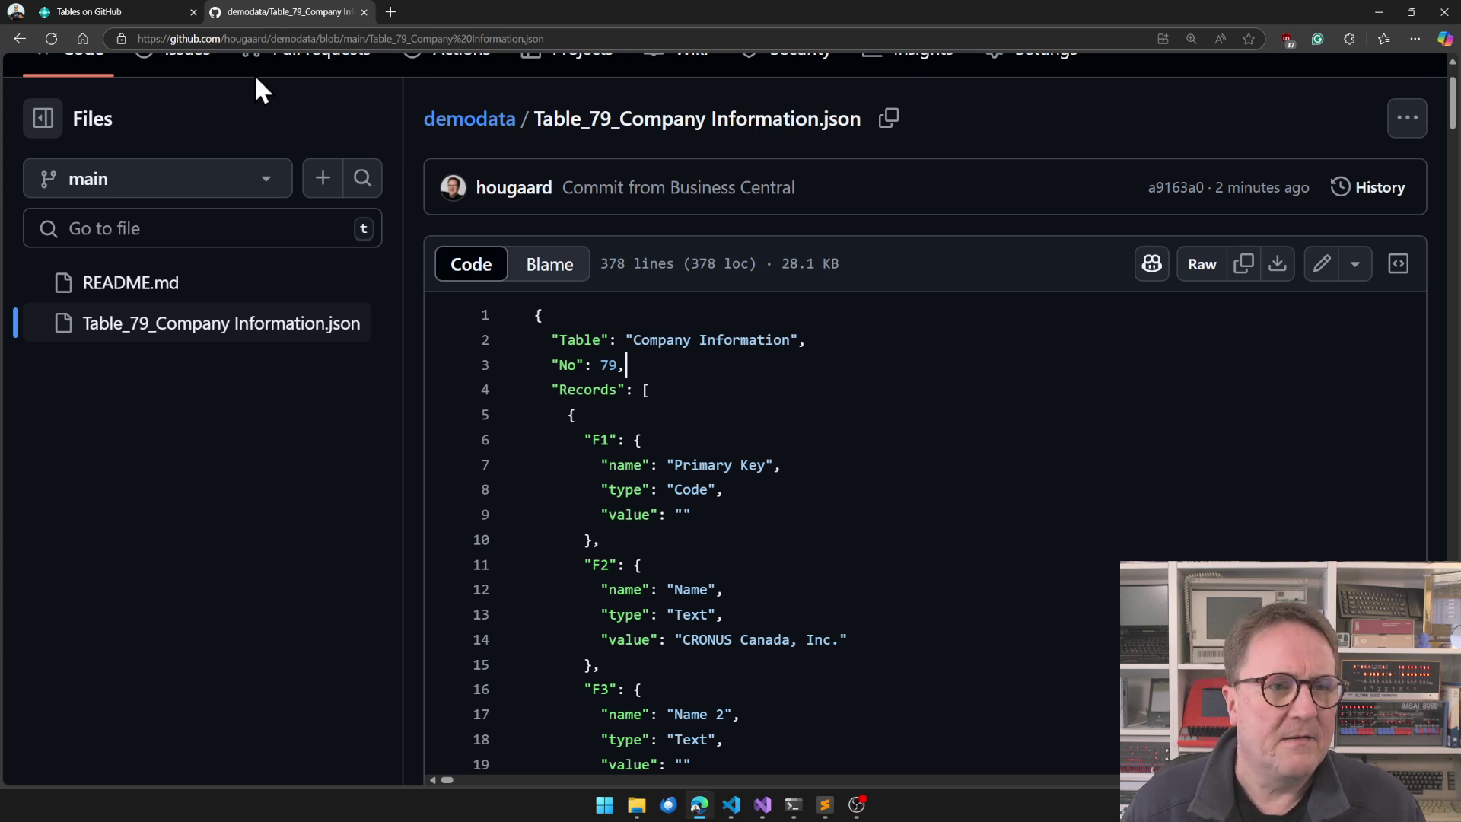
From the demodata repository's main branch dropdown, create branch 'UAT' based on main
left_click(148, 12)
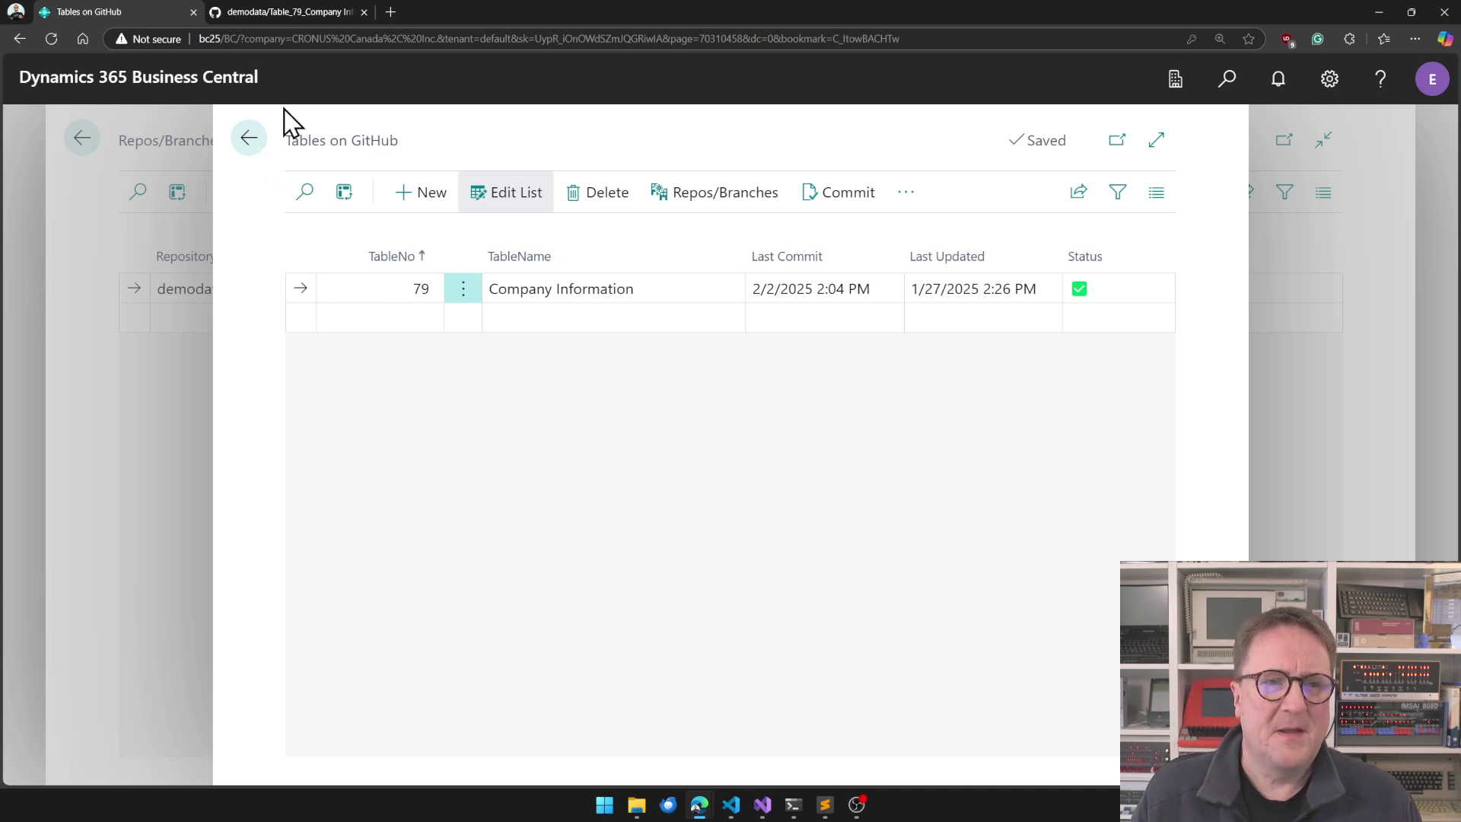
left_click(312, 12)
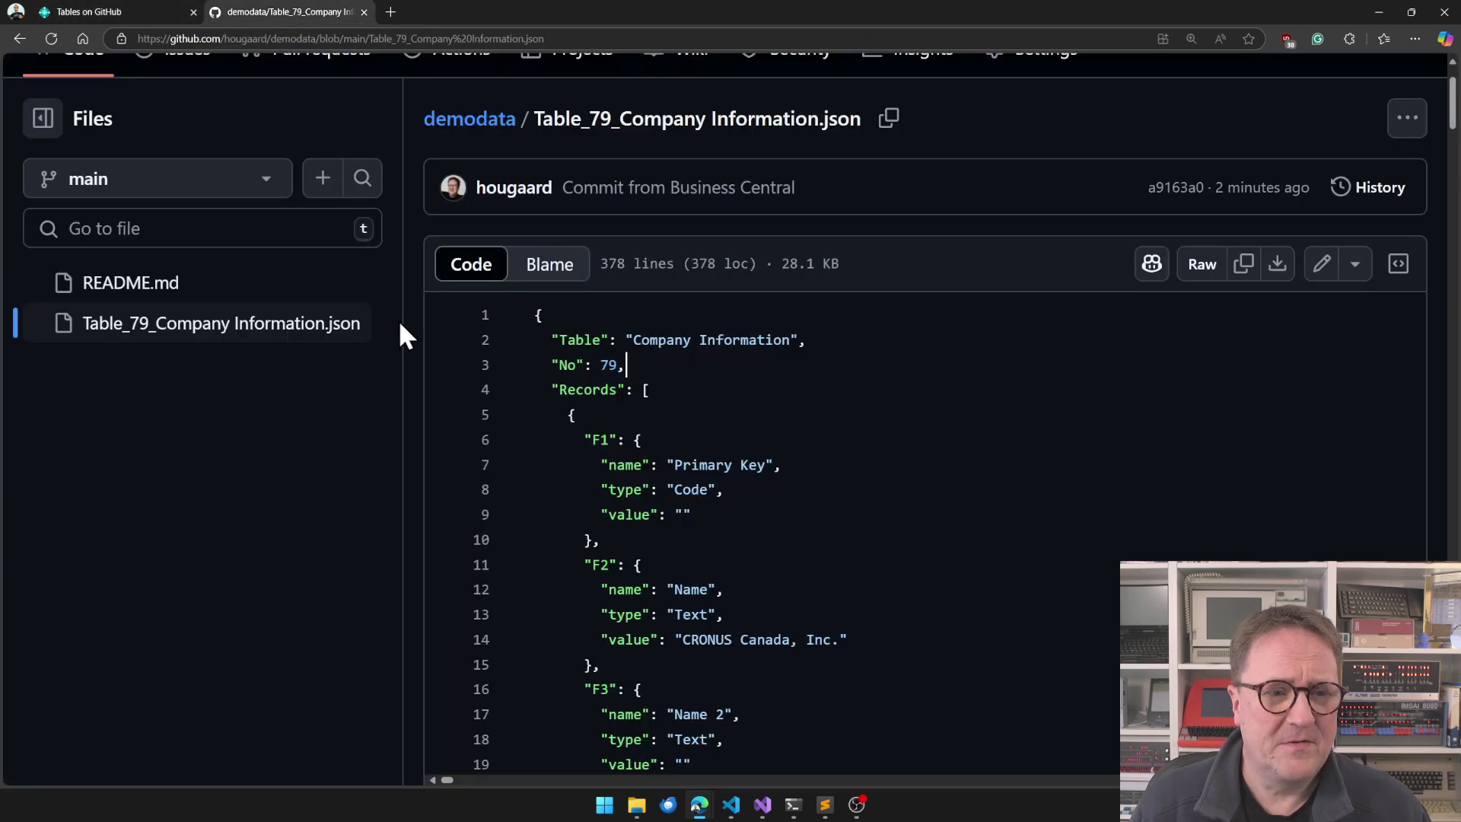
scroll(441, 304, "up", 2)
left_click(479, 236)
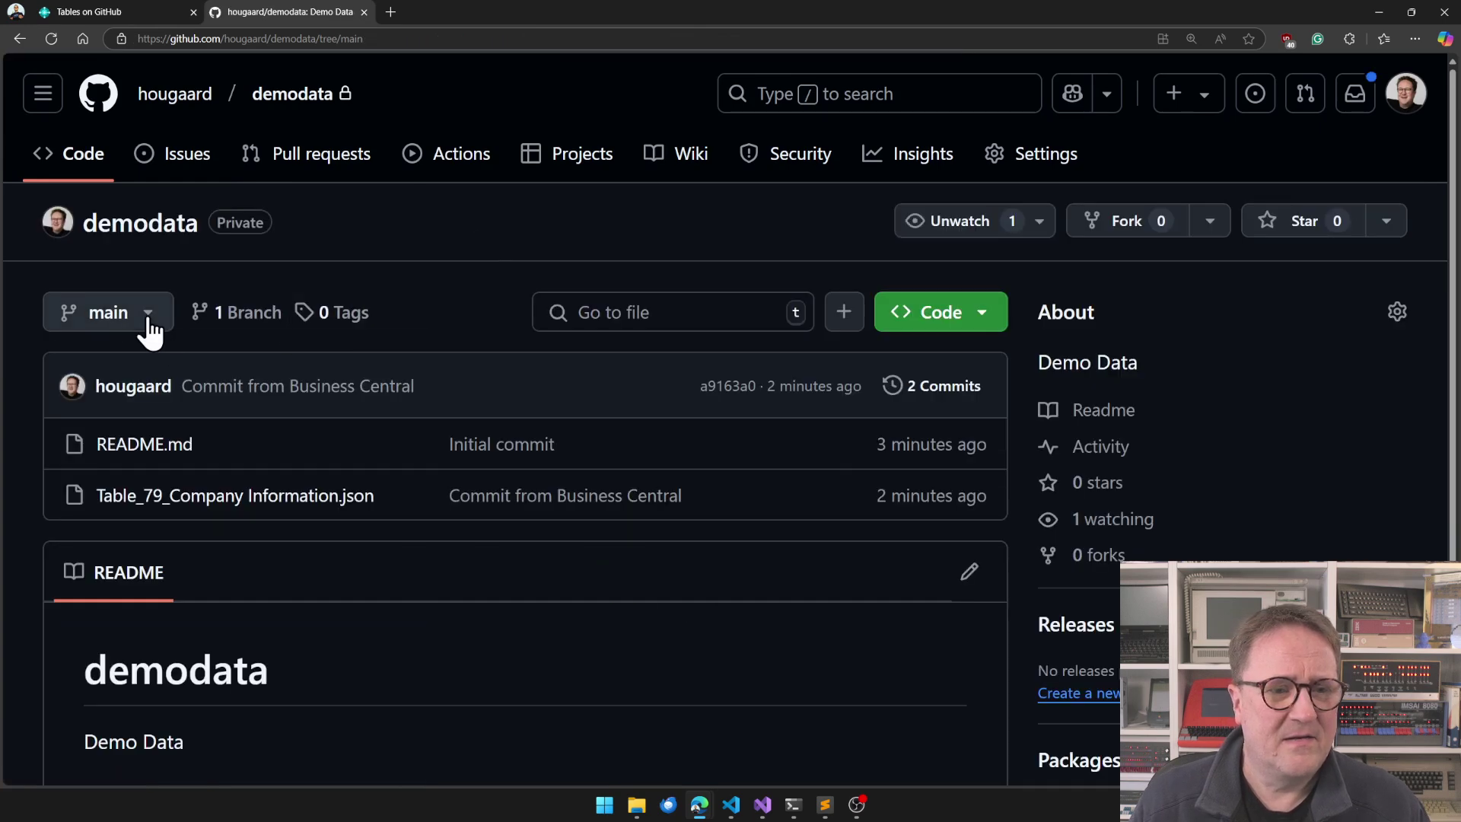
left_click(149, 326)
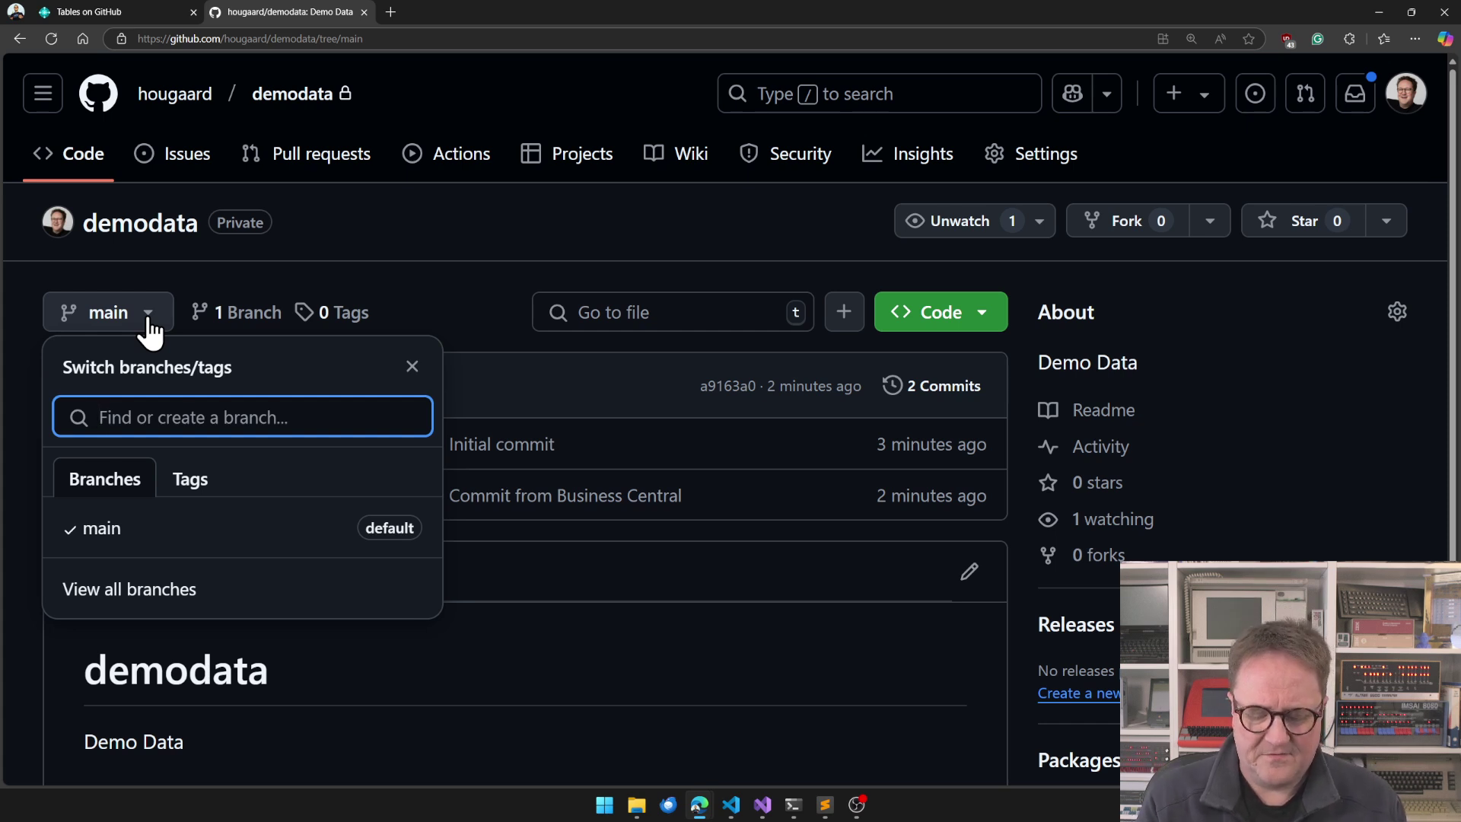
type("UAT")
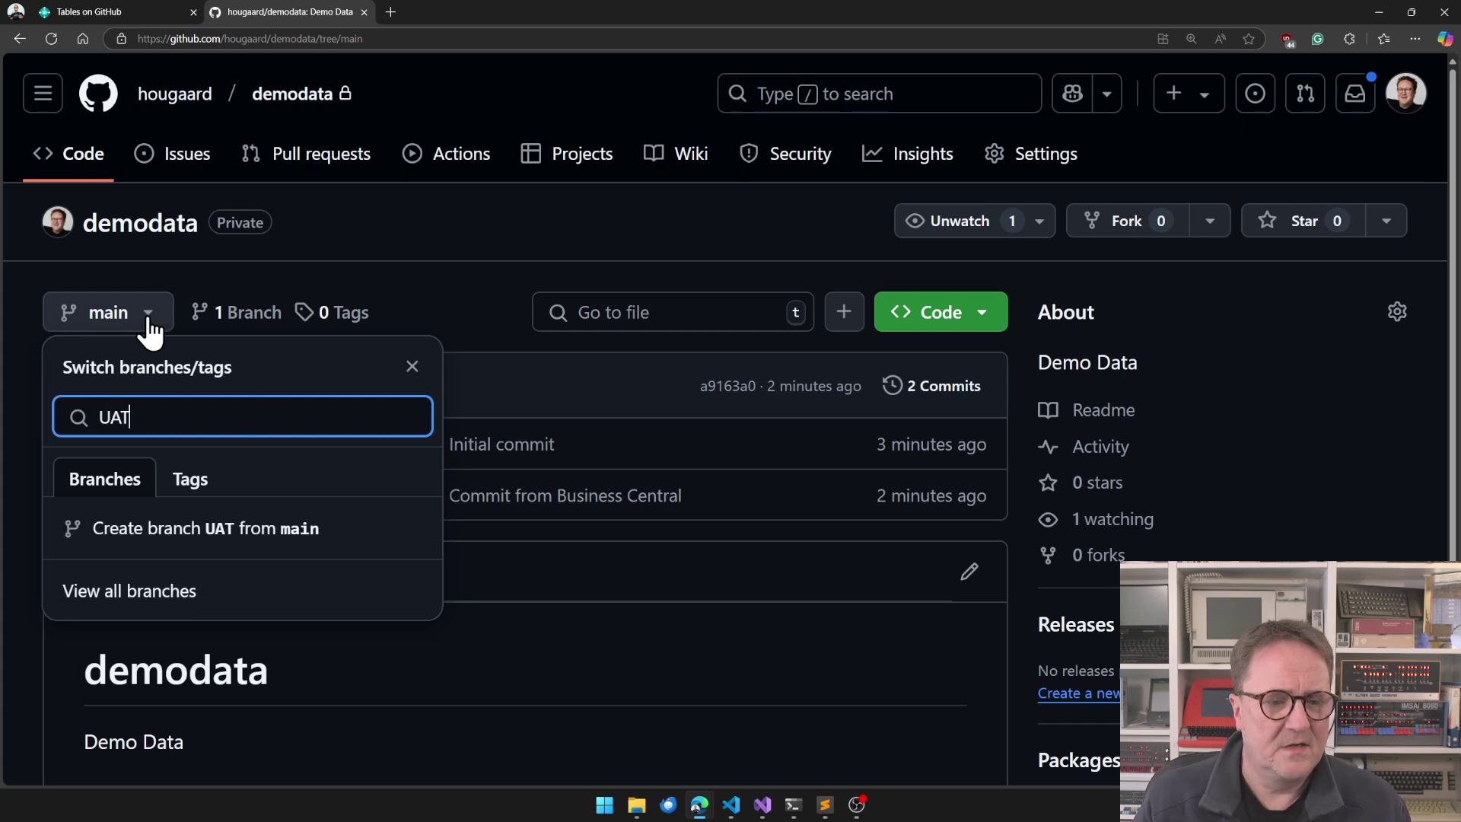
left_click(245, 535)
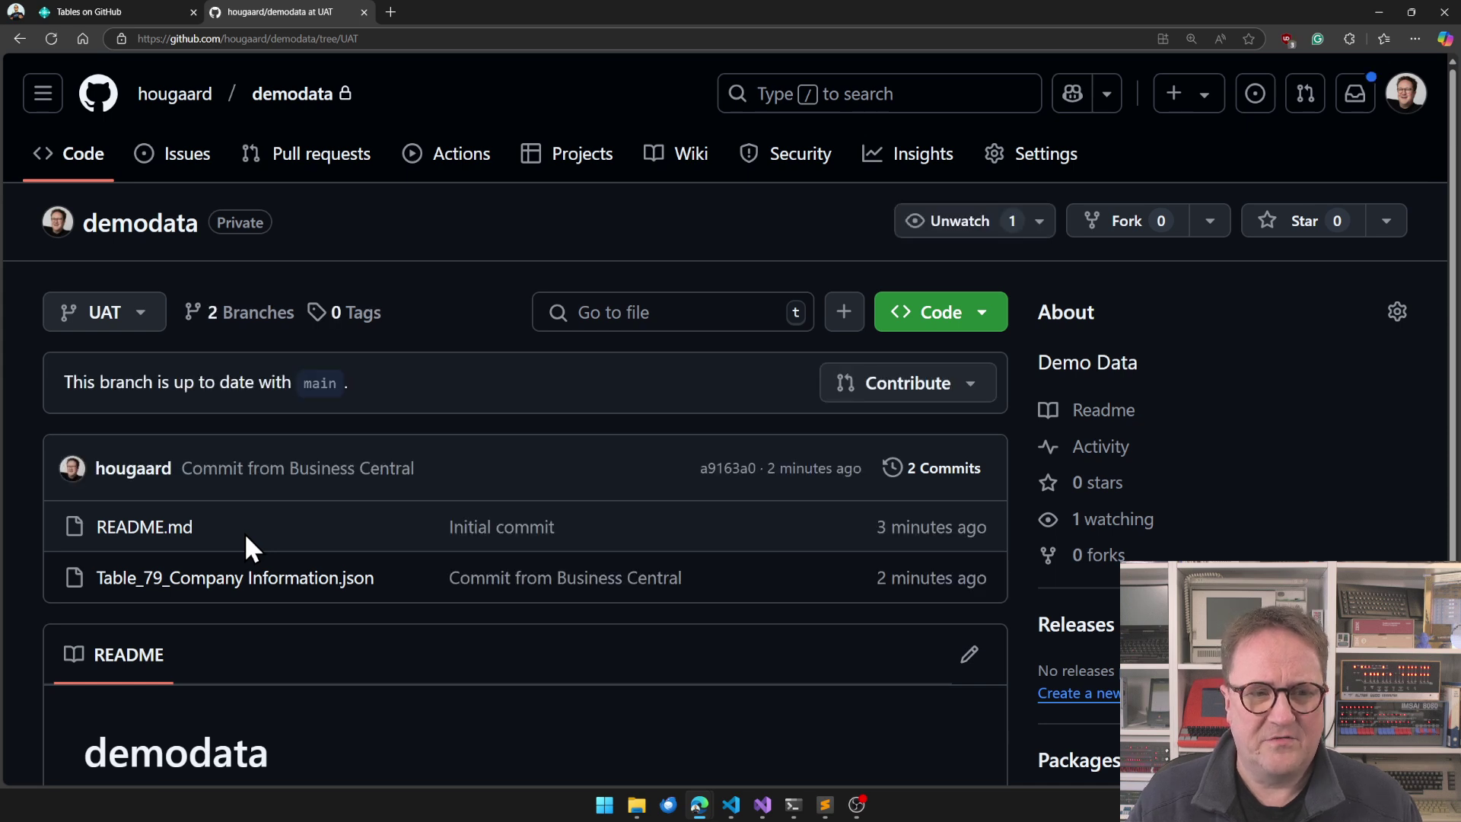
Fetch demodata's branches and switch to UAT, confirming replacement of table data
left_click(136, 16)
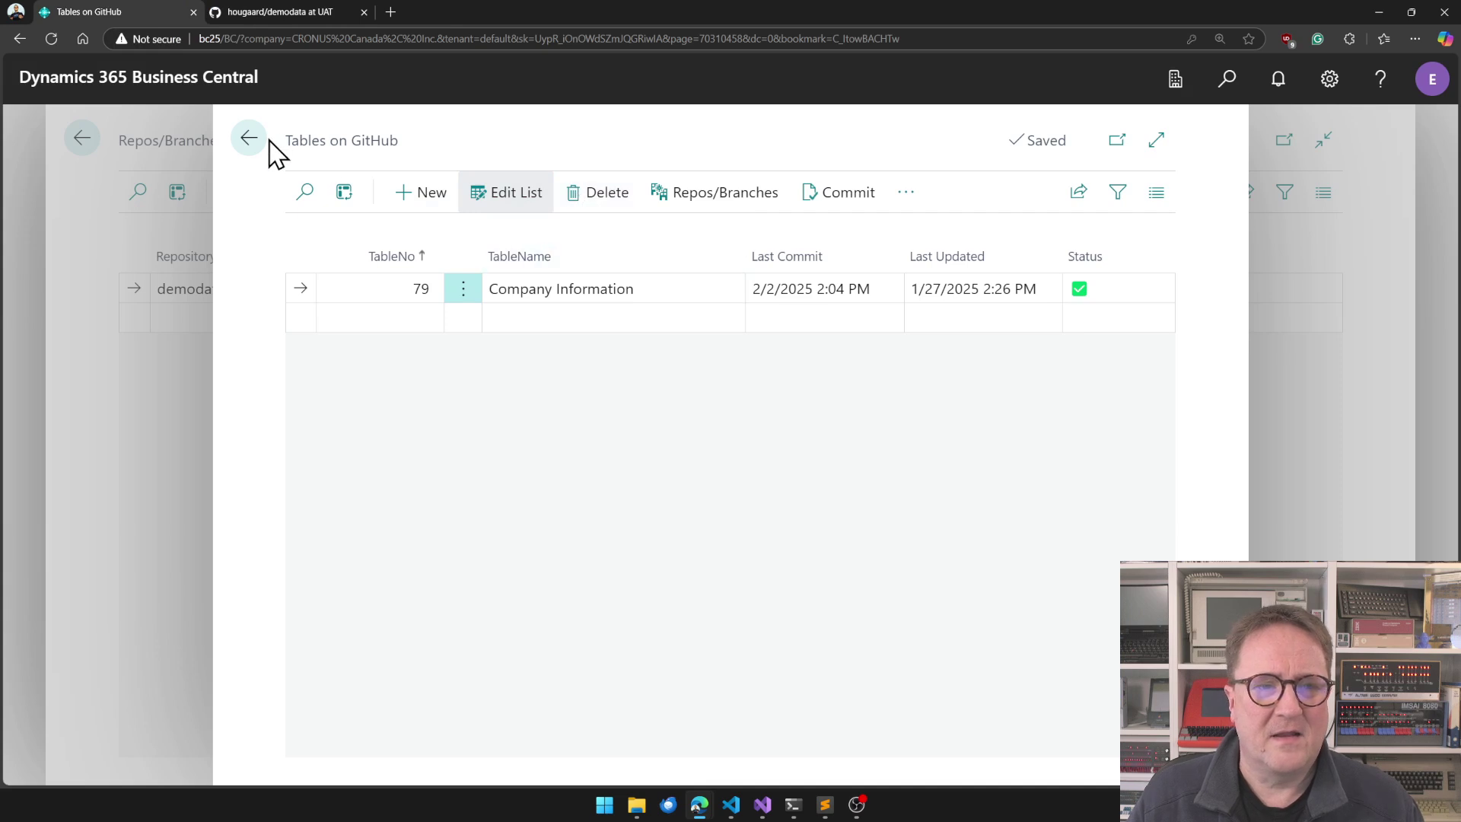
left_click(249, 140)
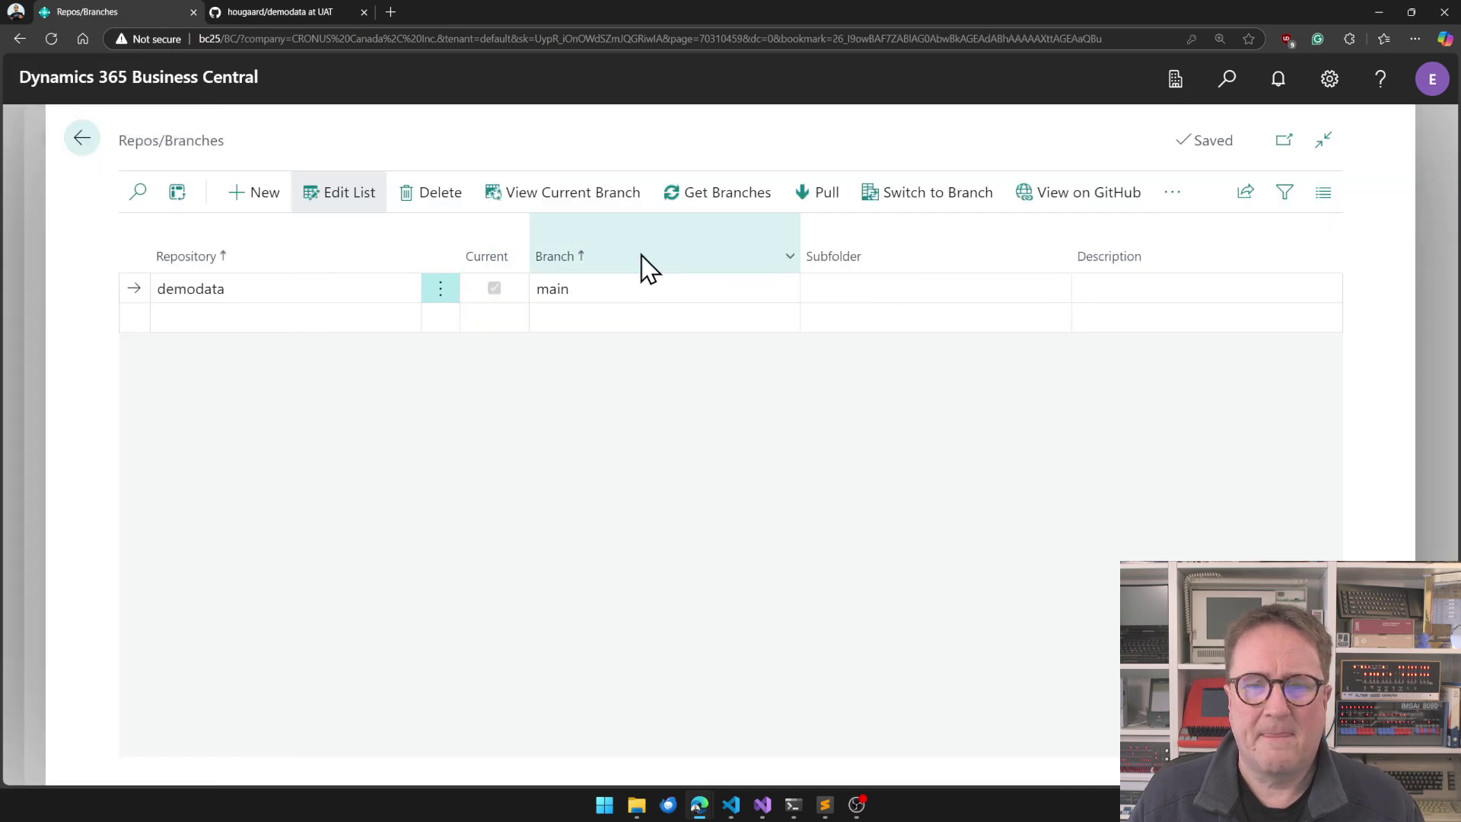
left_click(735, 204)
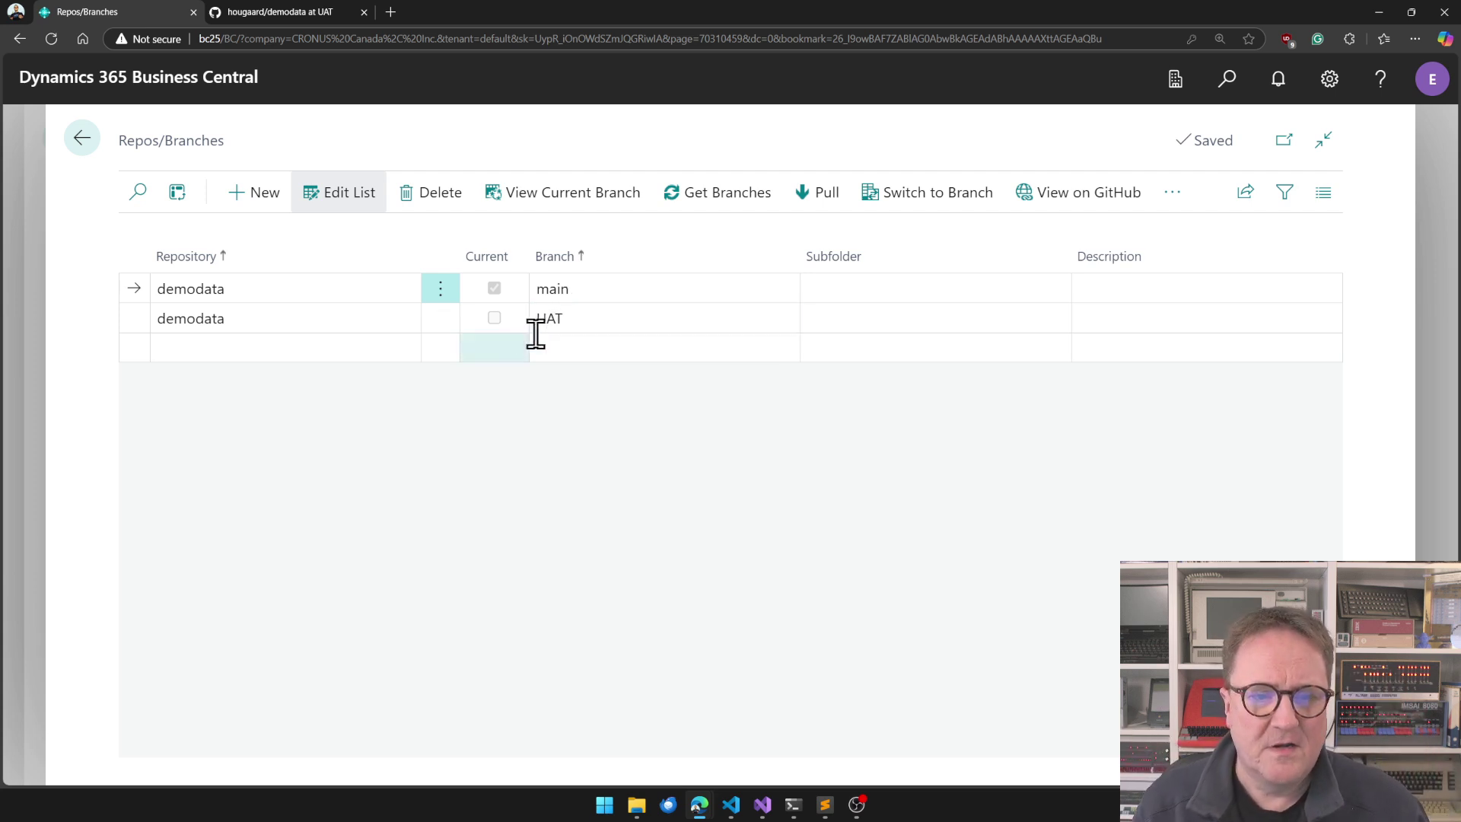
left_click(605, 323)
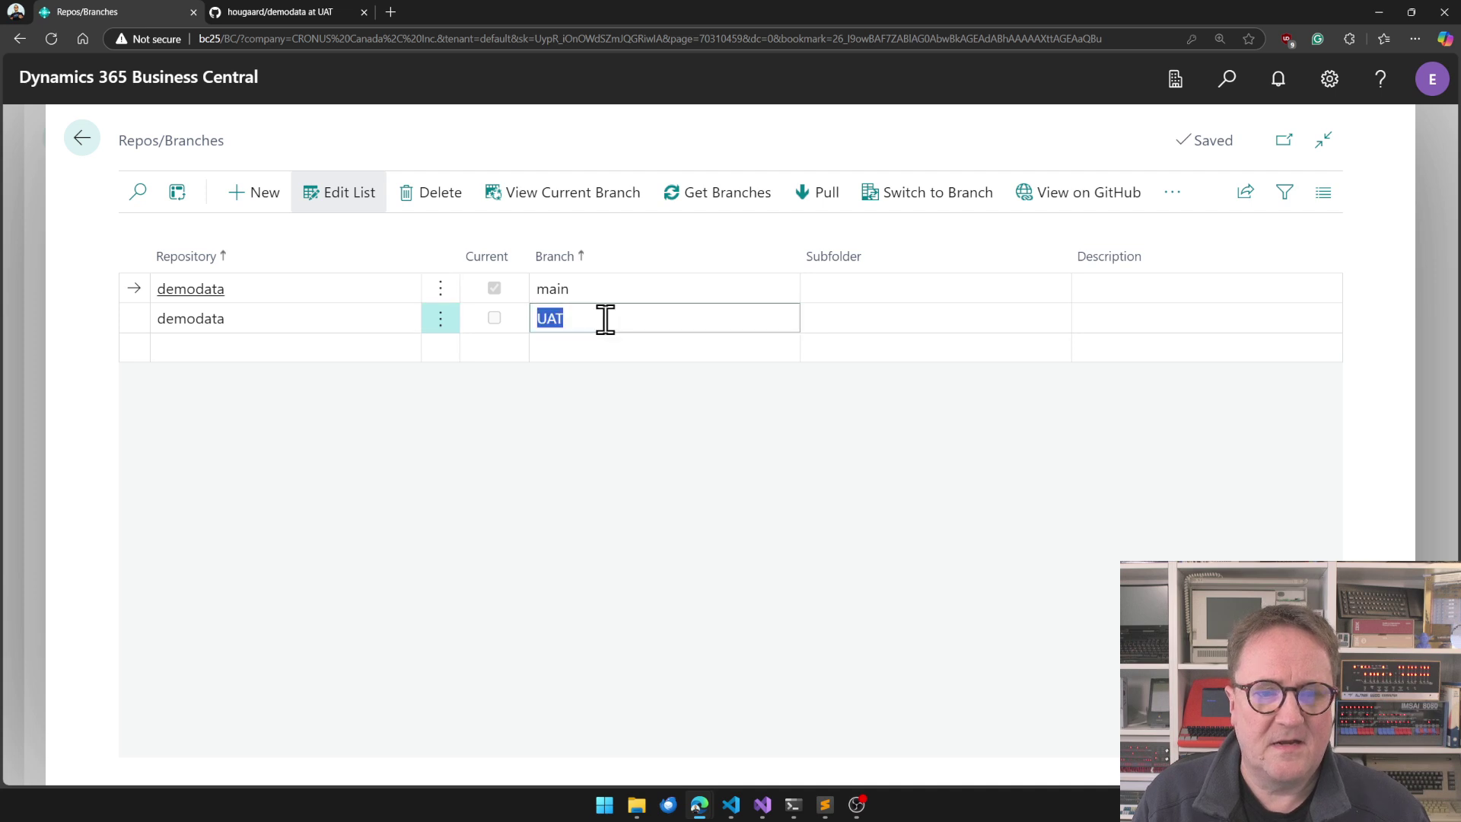
left_click(921, 209)
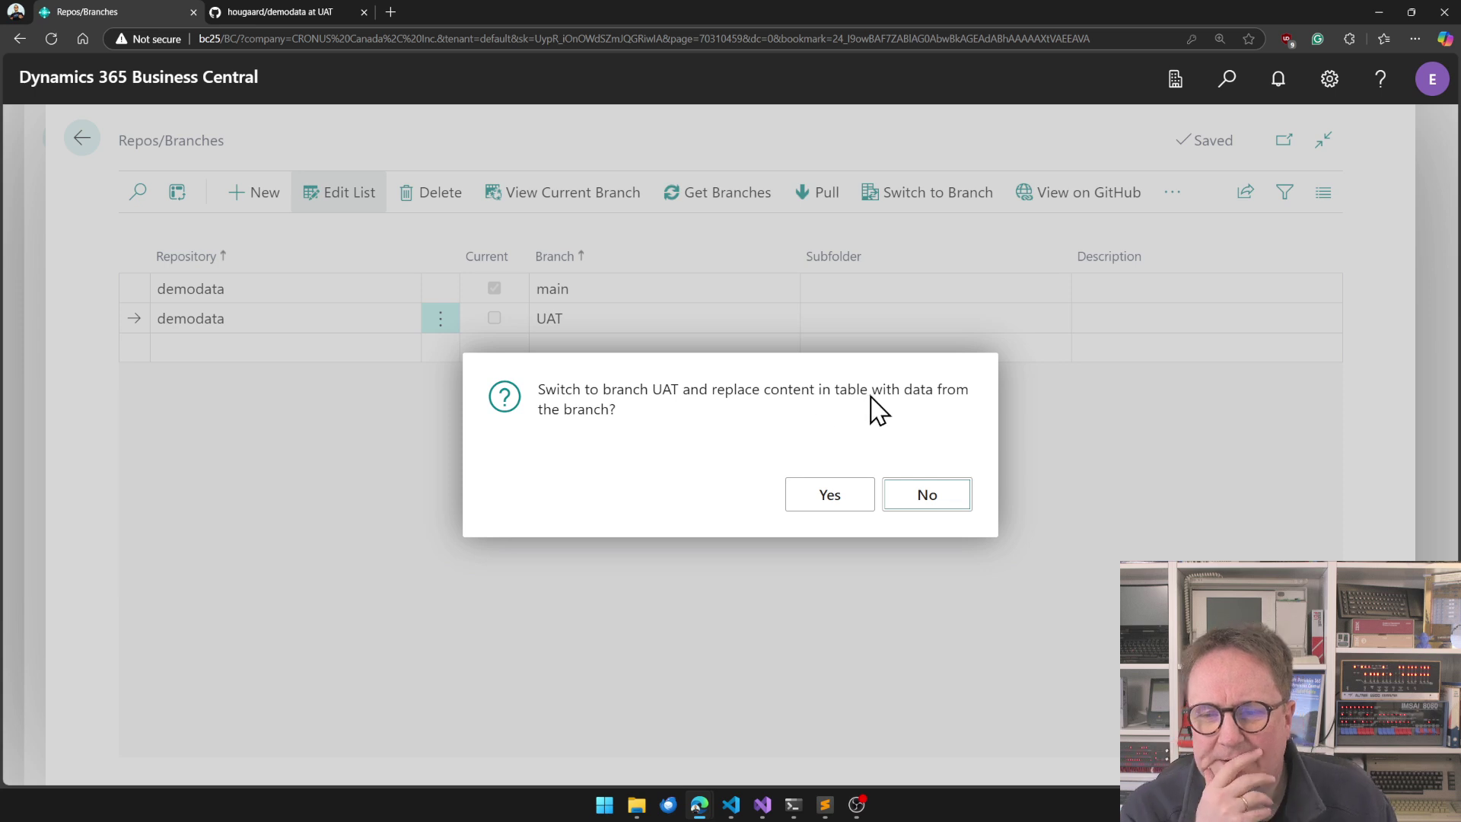
left_click(825, 504)
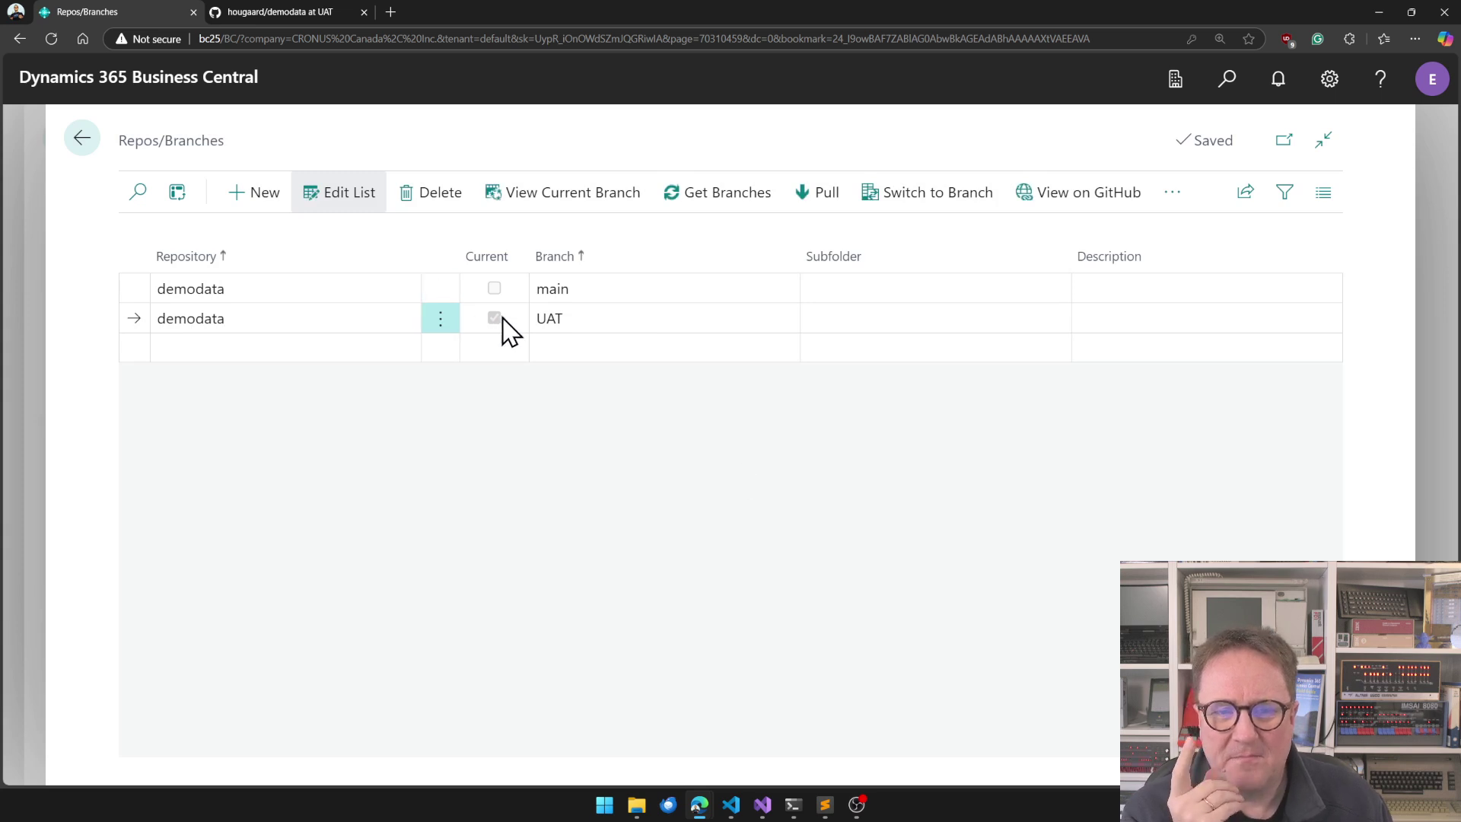
Set Company Information's Address 2 to 'UAT branch' and view the current branch's tracked tables
key("alt+q")
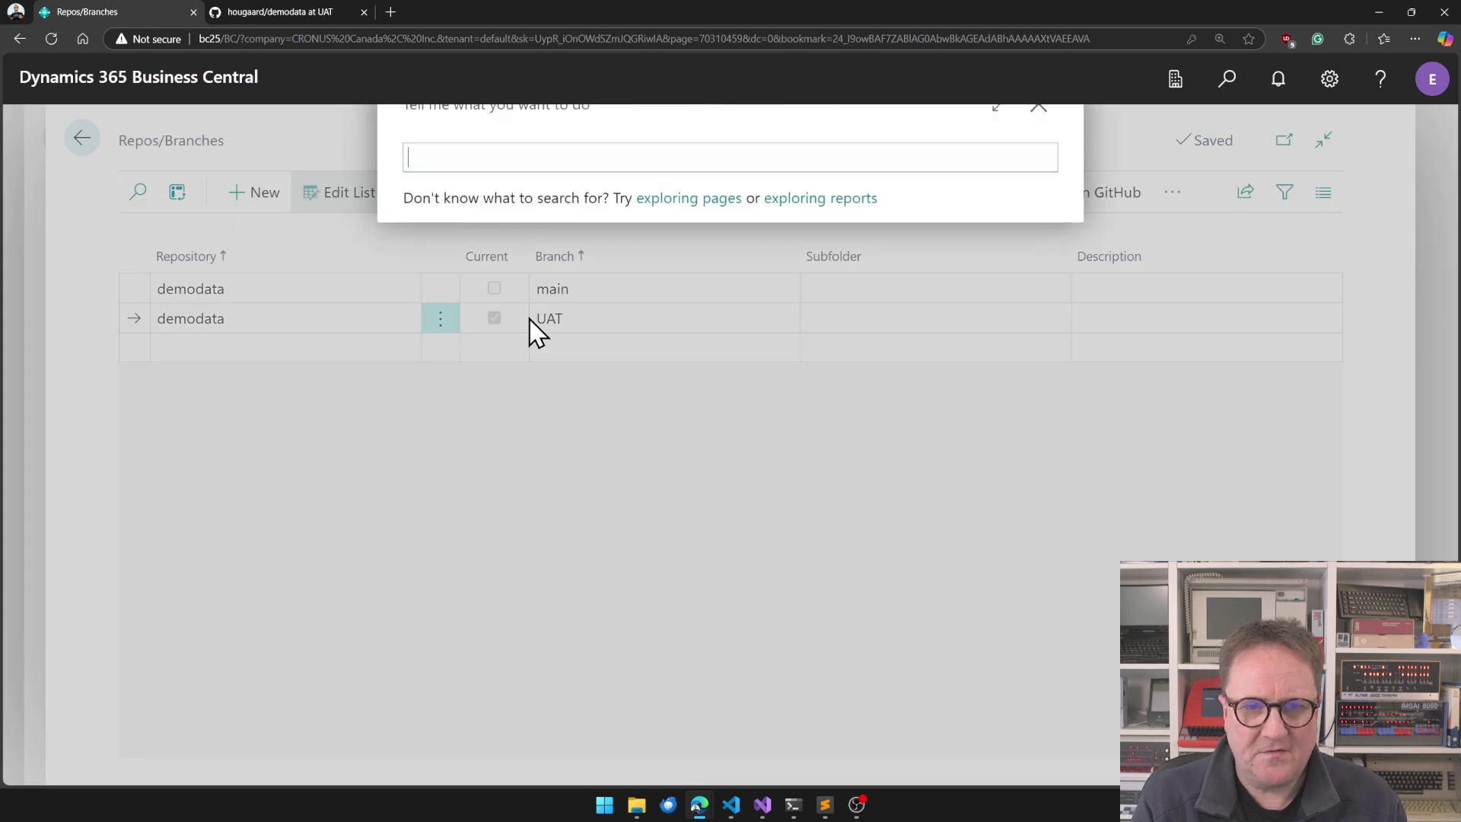
type("company")
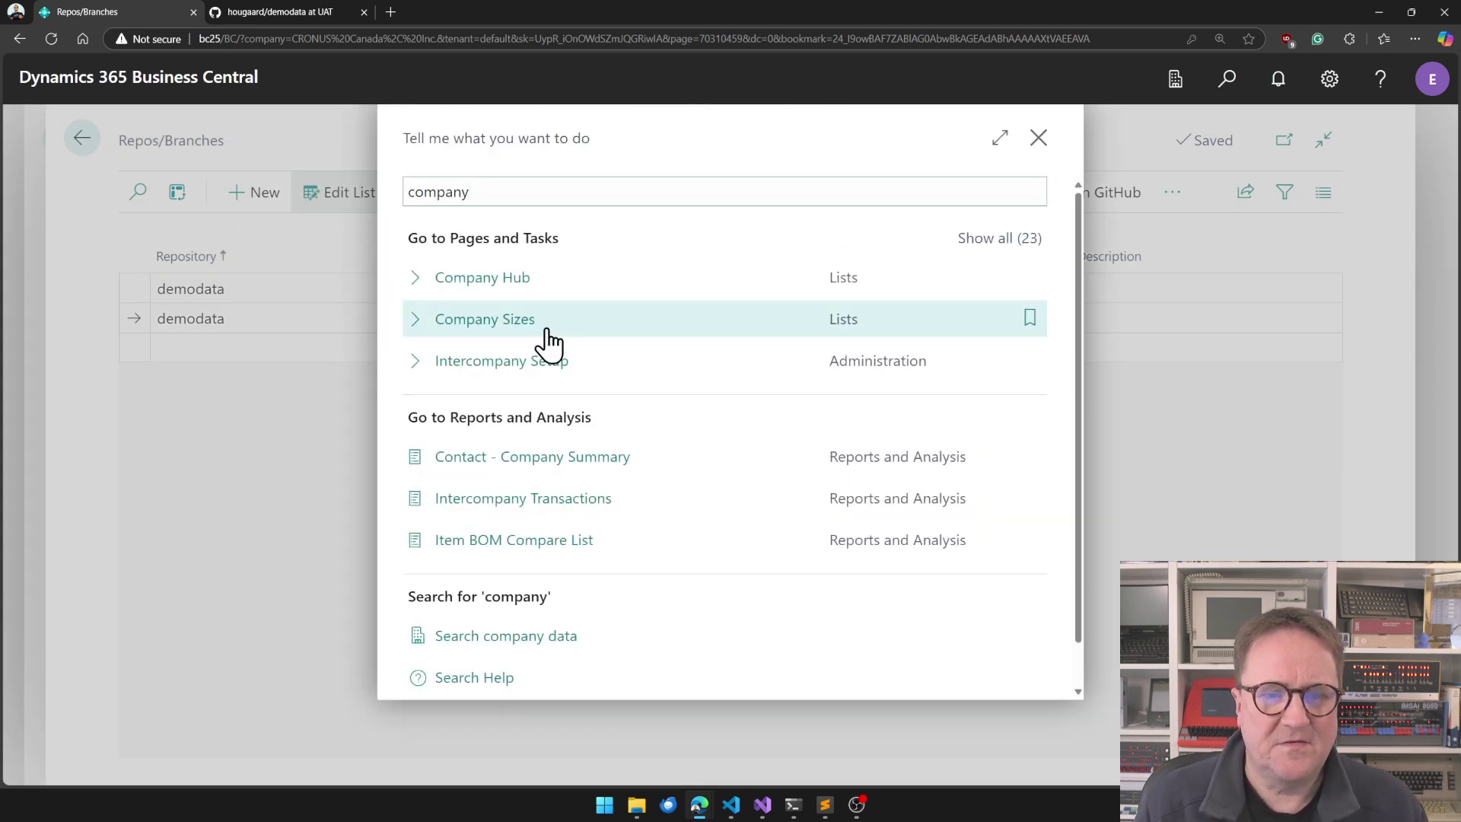
type(" infor")
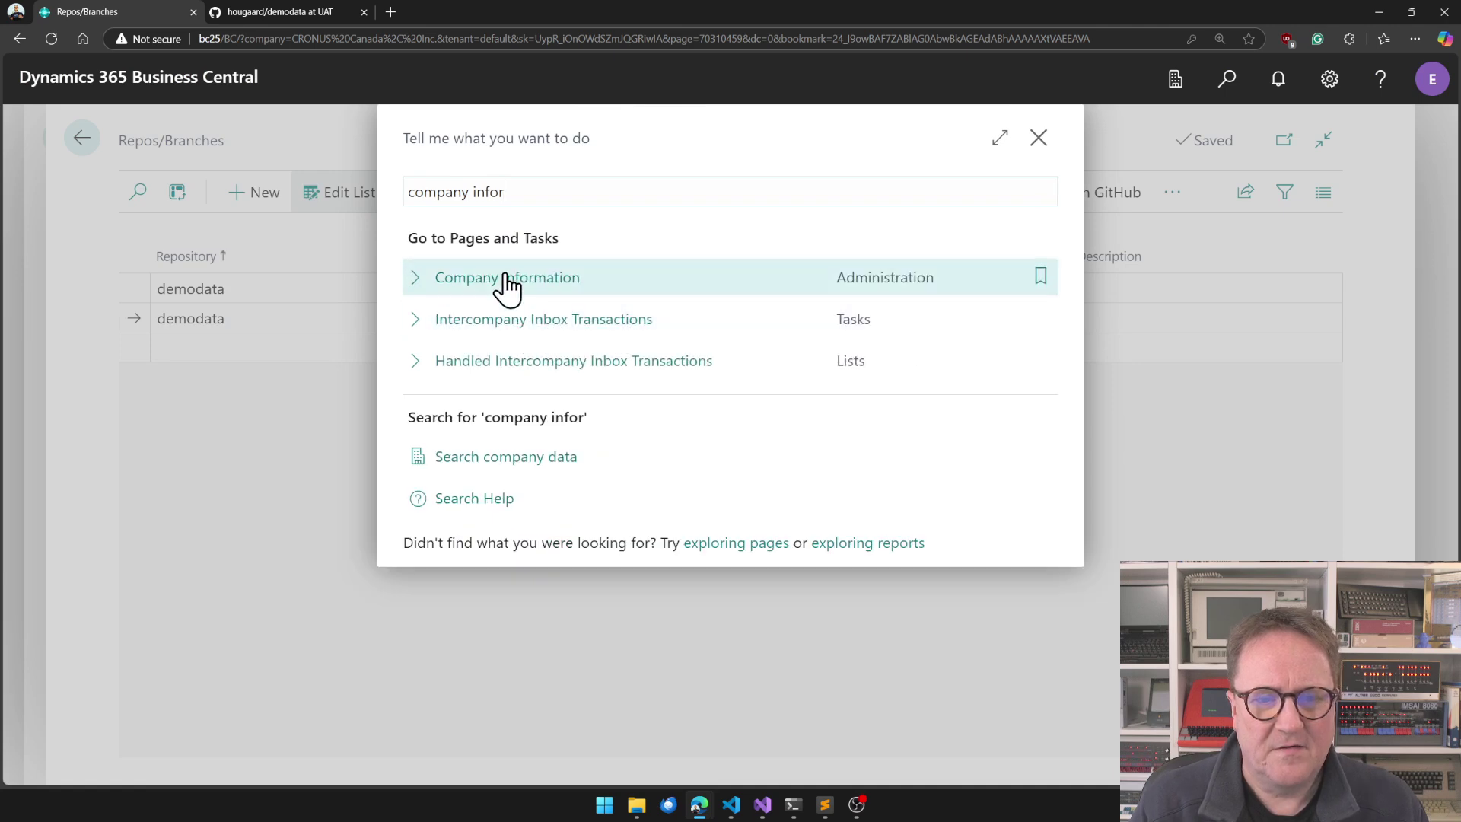
left_click(506, 282)
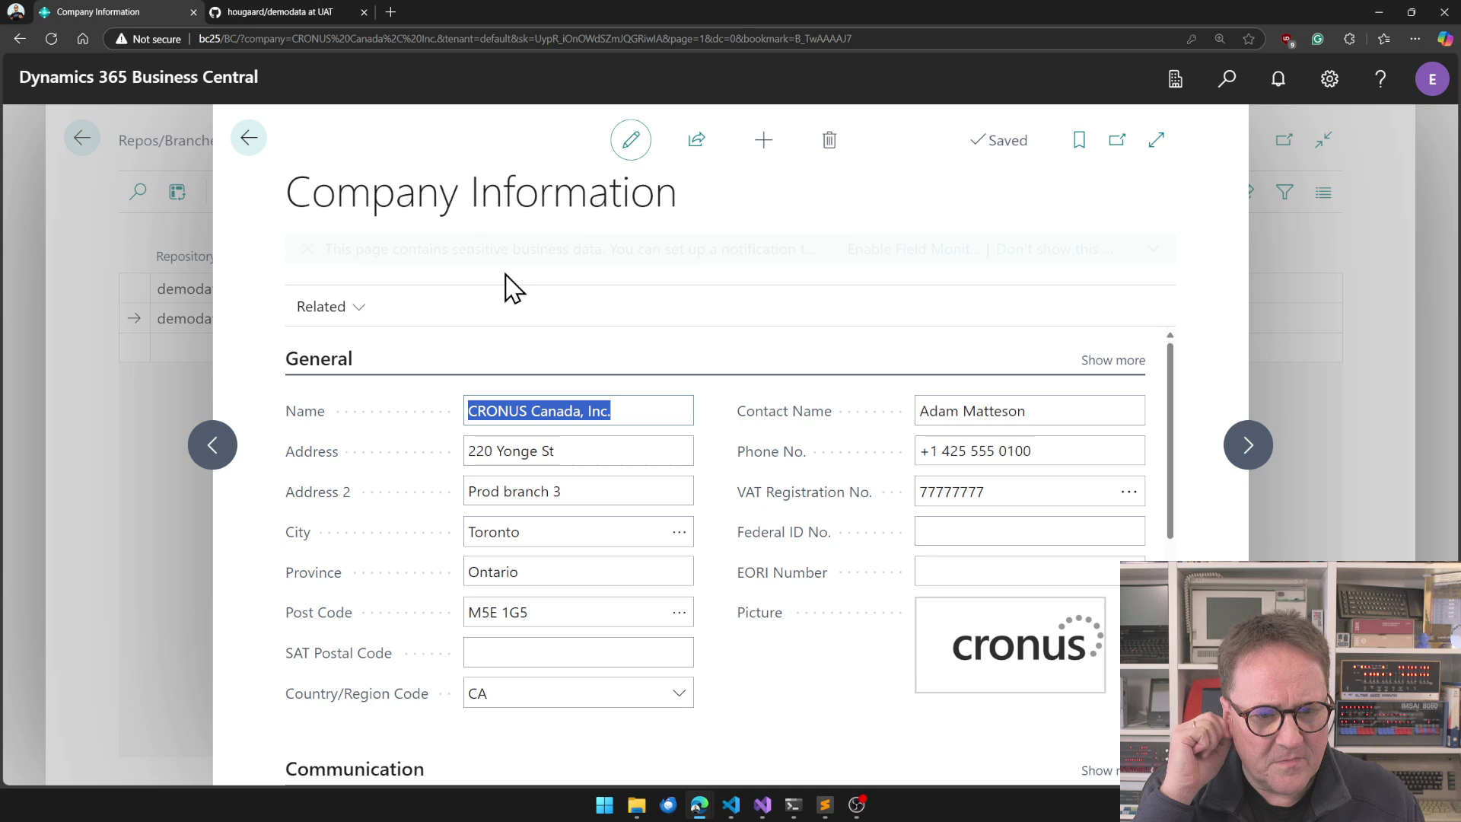
left_click(571, 487)
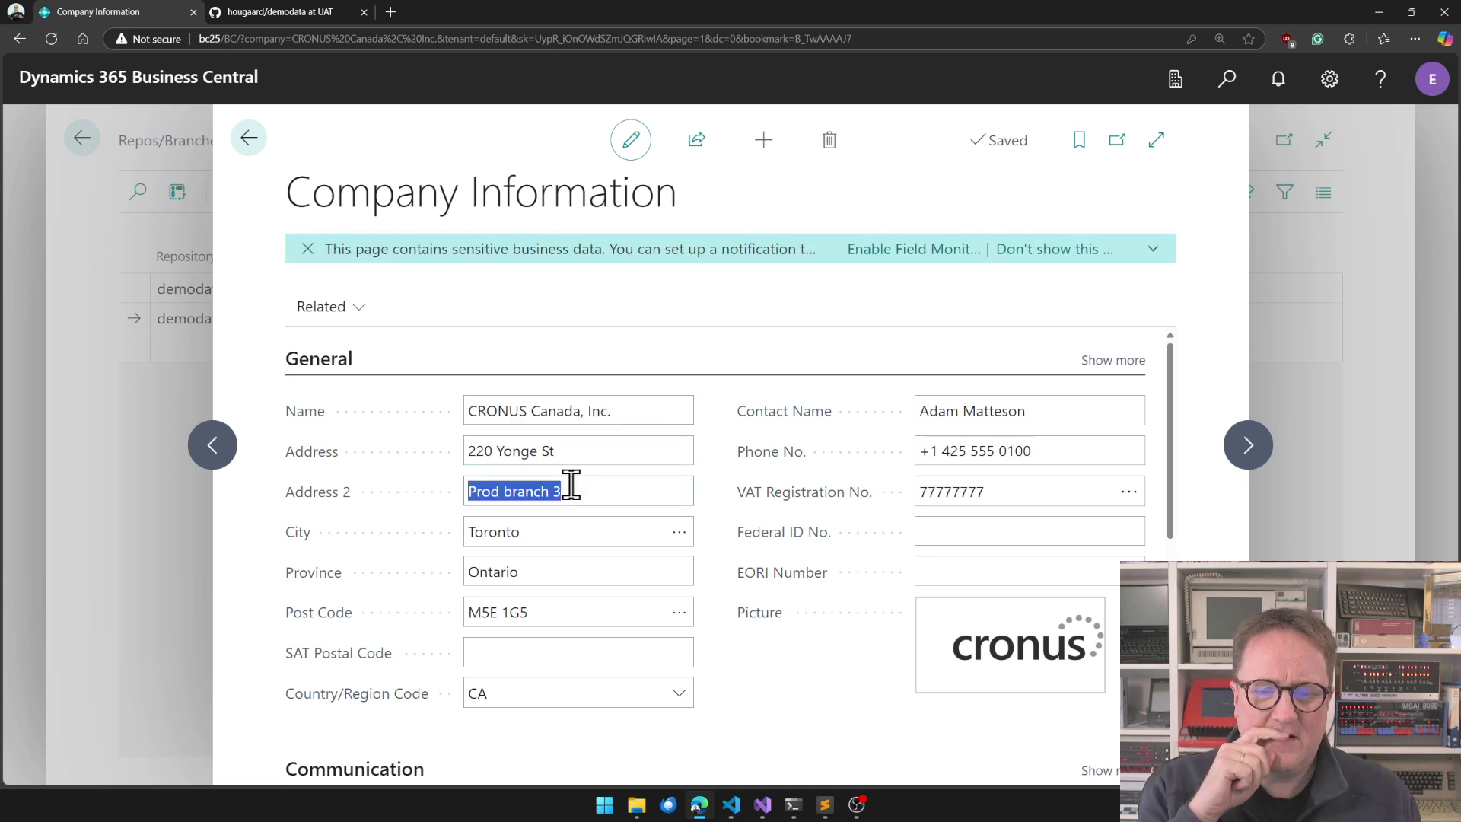
type("UA")
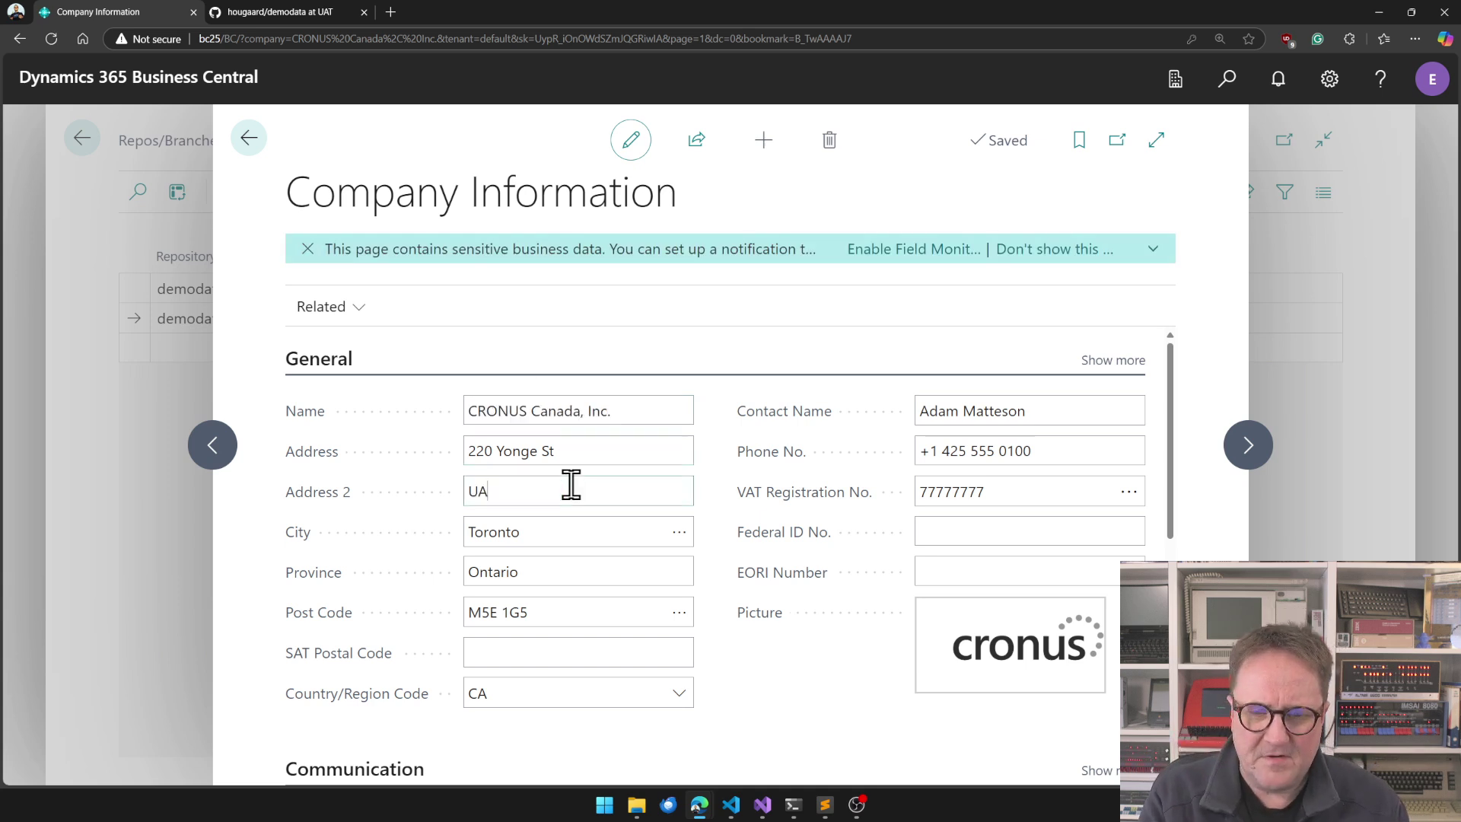
type("T branch")
key("Tab")
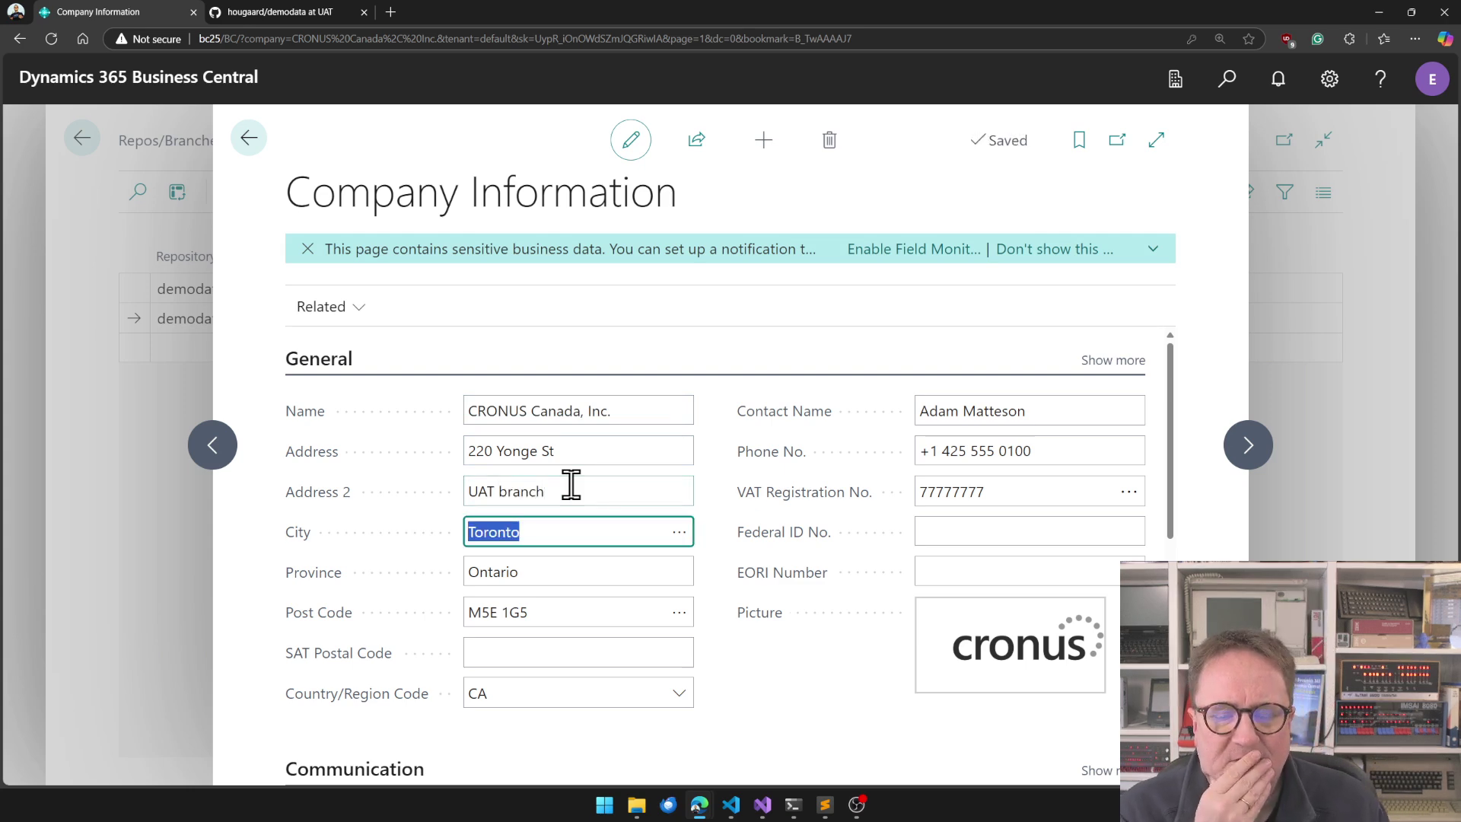
key("Escape")
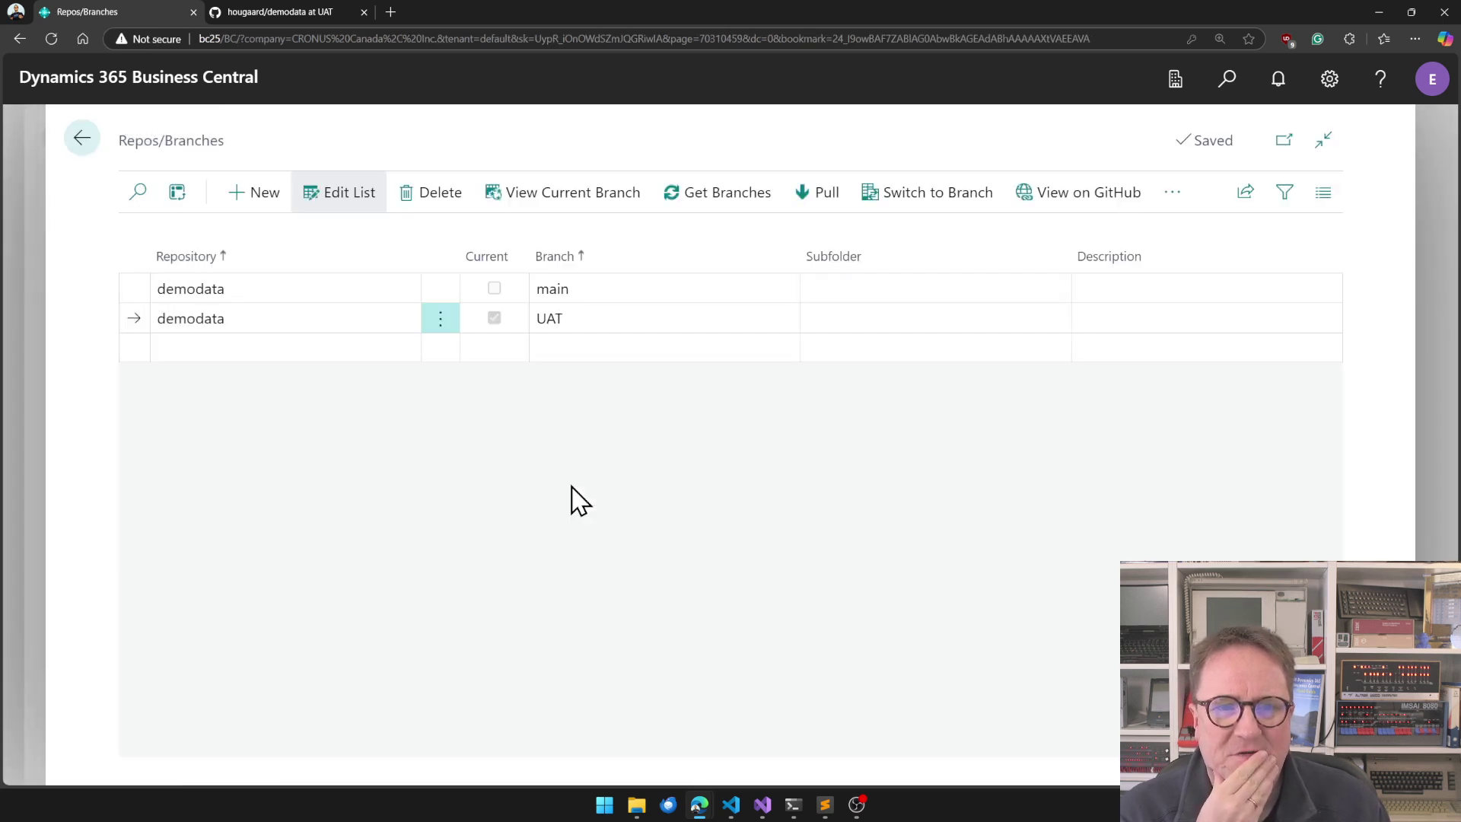
left_click(554, 200)
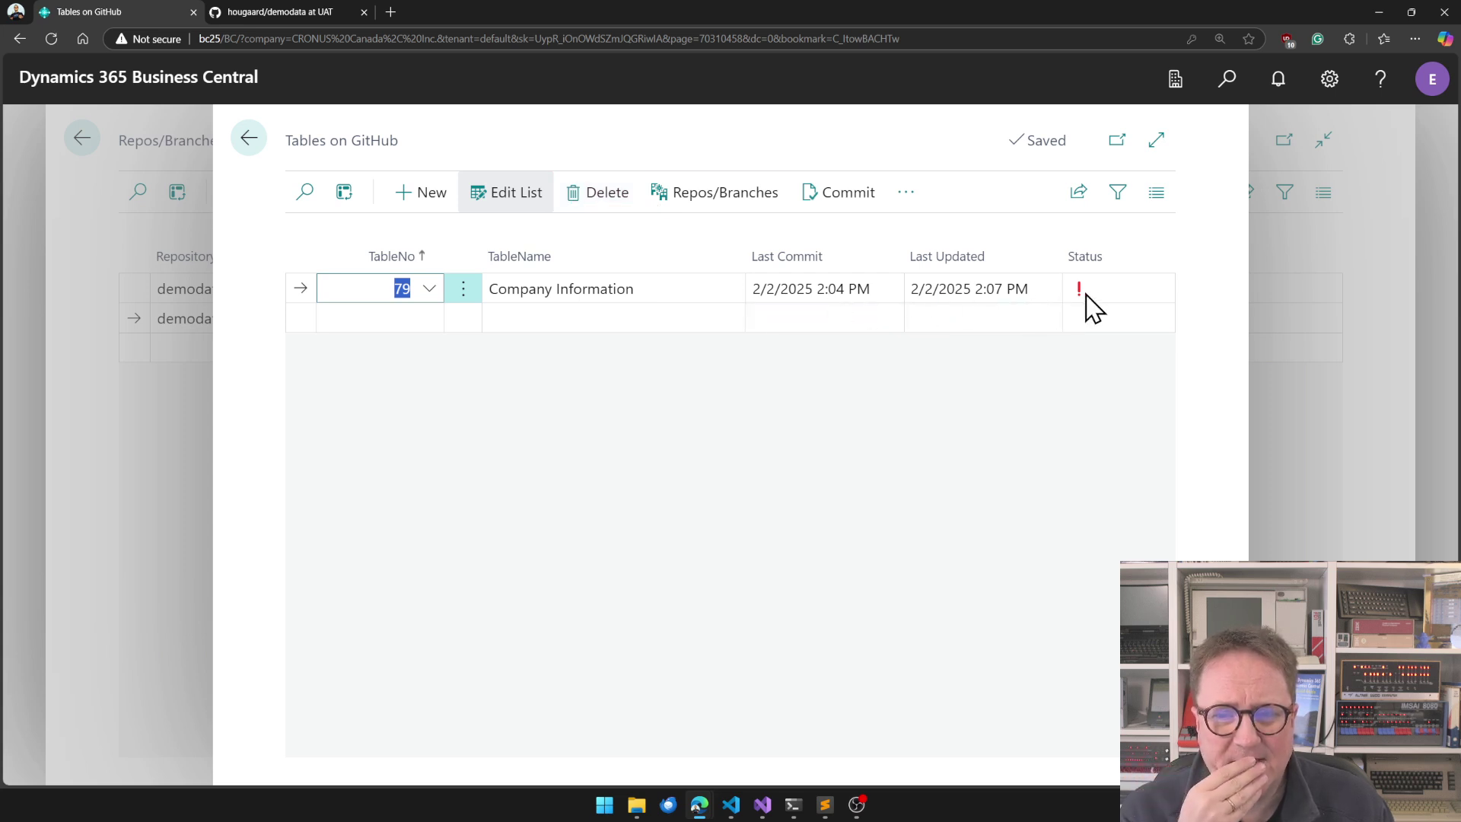
Commit changed table 79 Company Information to GitHub and acknowledge the 'GitHub updated!' message
mouse_move(1090, 306)
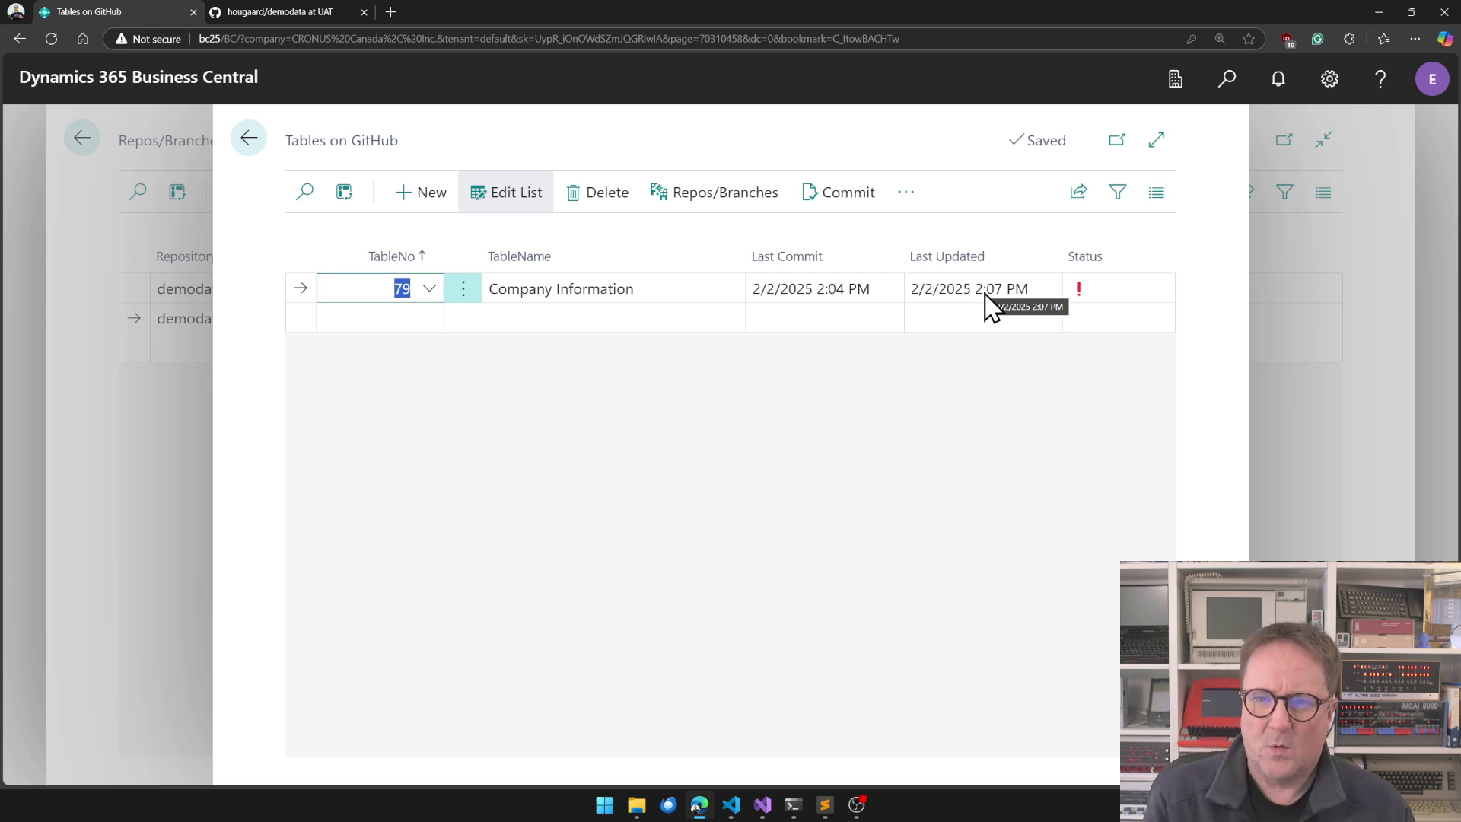
left_click(844, 202)
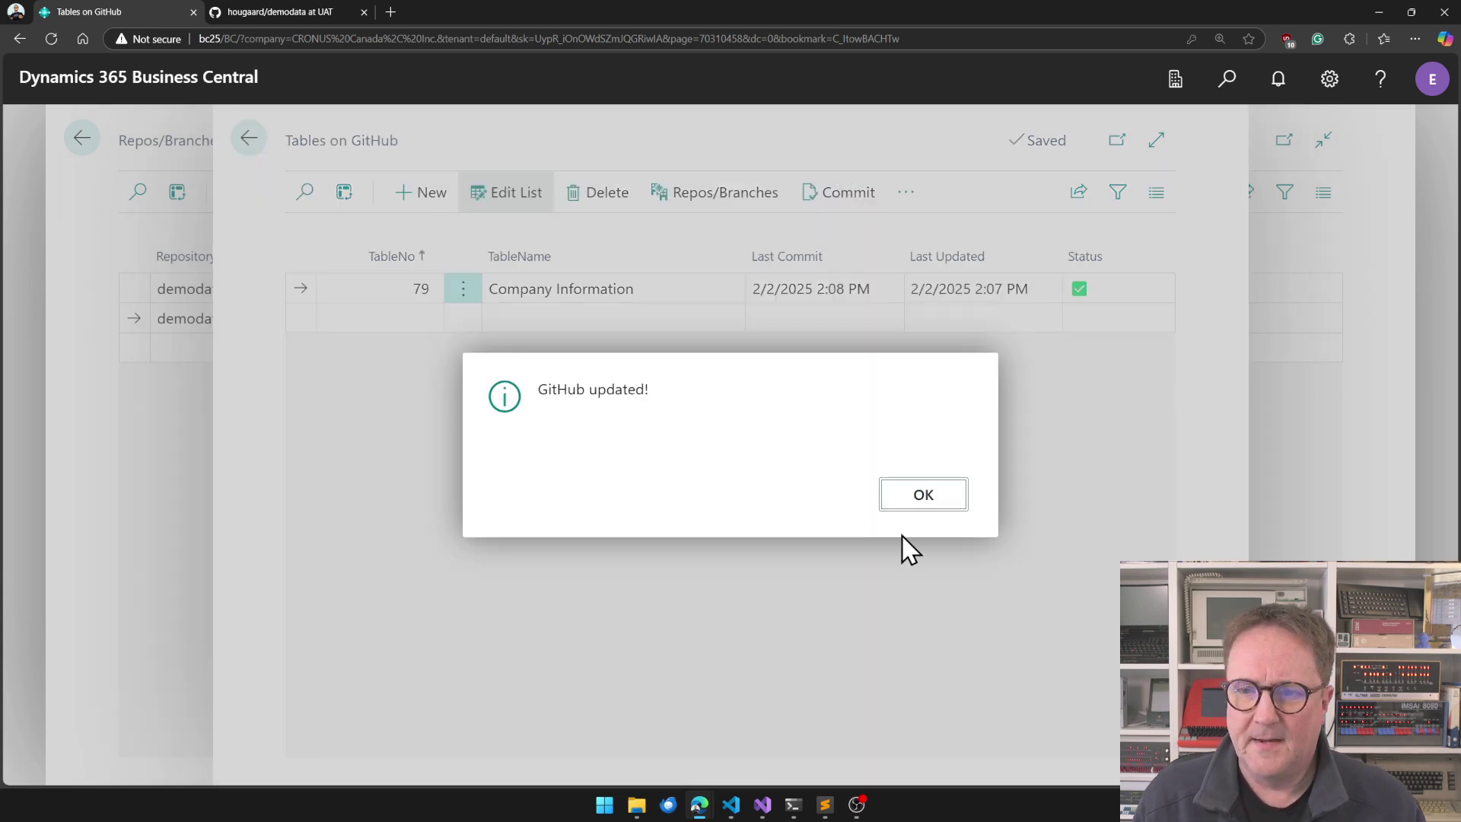
left_click(920, 502)
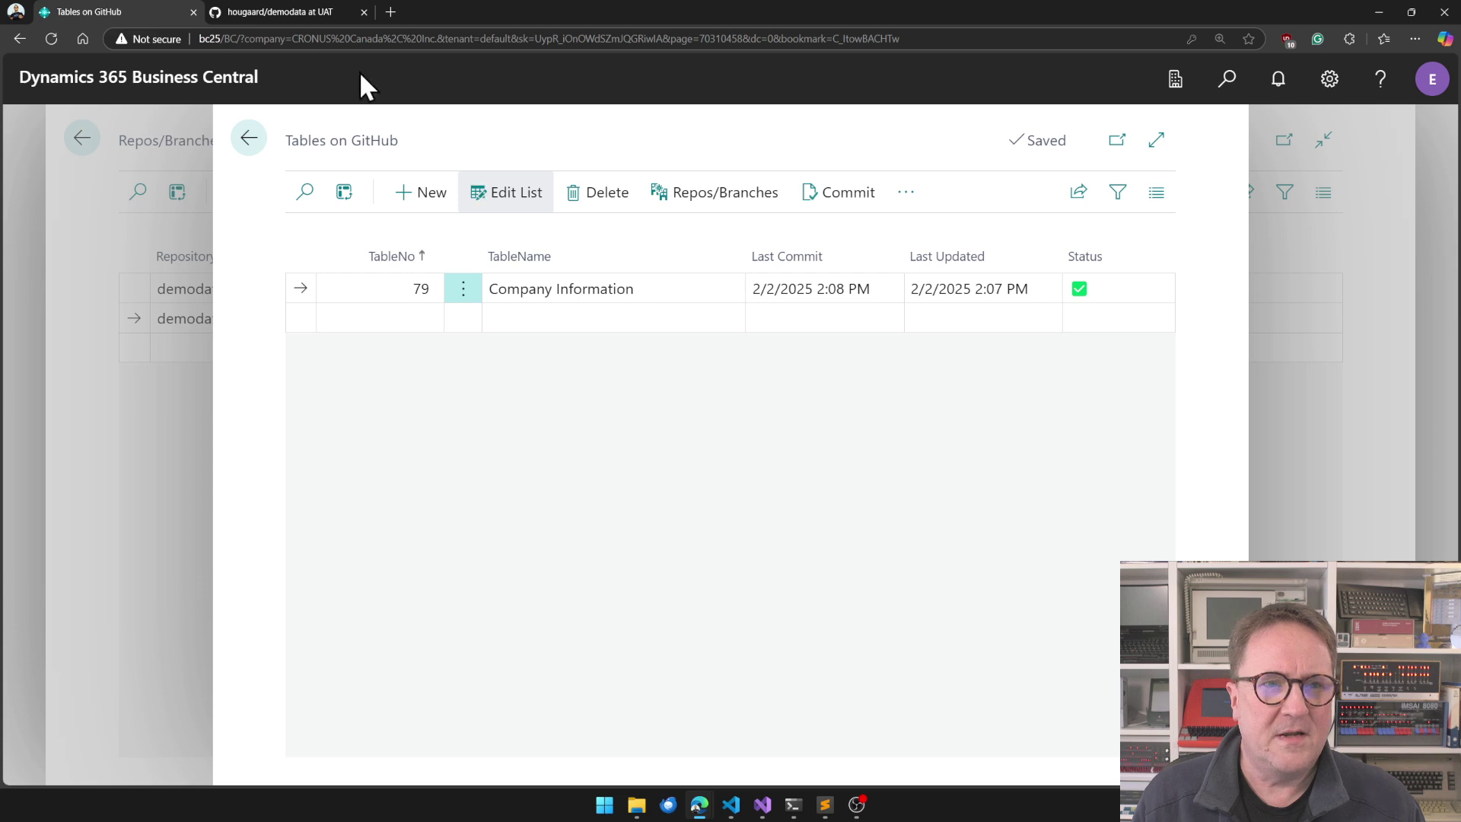
Reload the GitHub demodata UAT branch page to show the new commit, 1 commit ahead of main
left_click(296, 13)
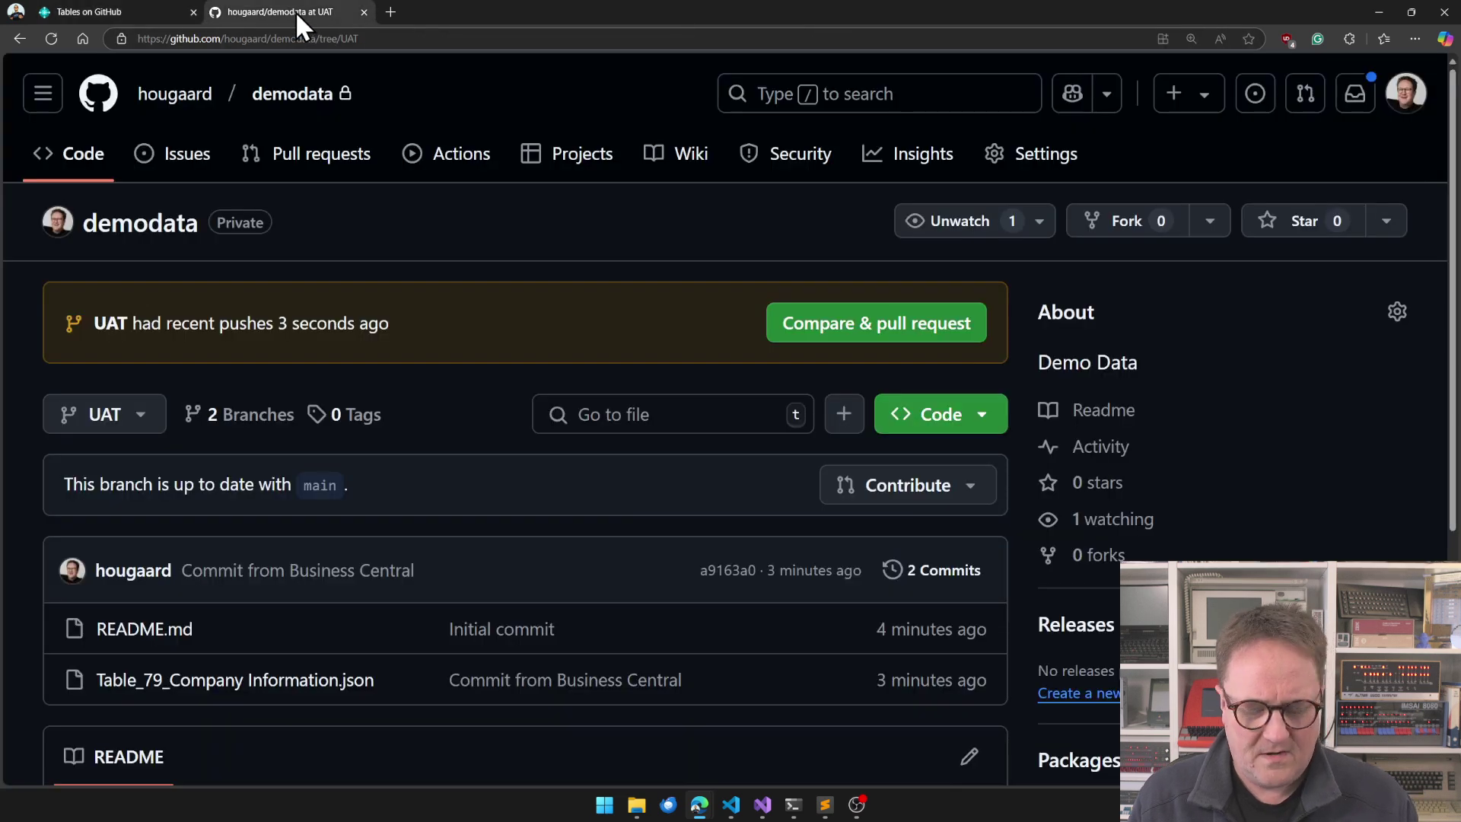
key("F5")
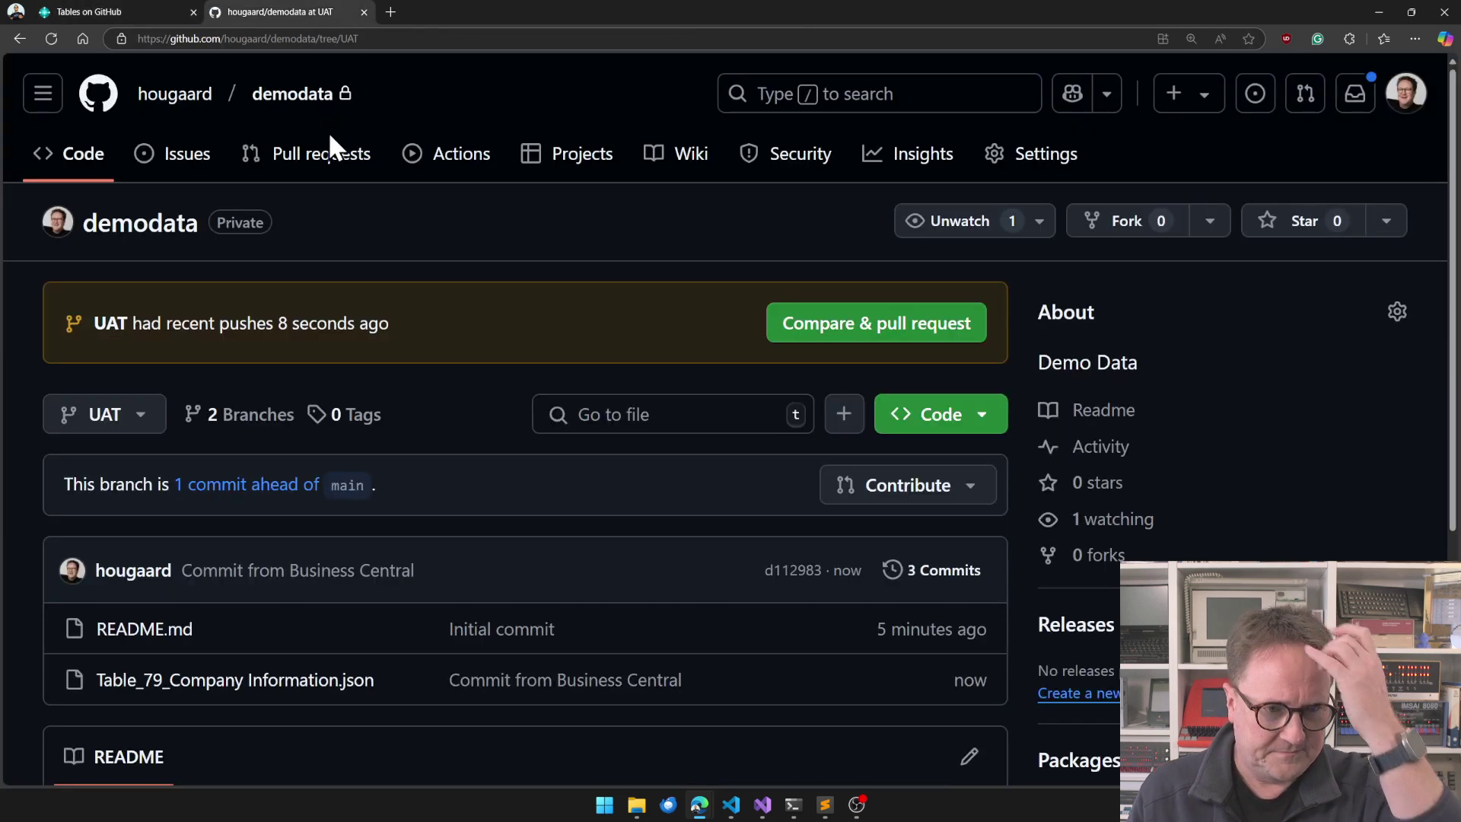
scroll(286, 460, "down", 1)
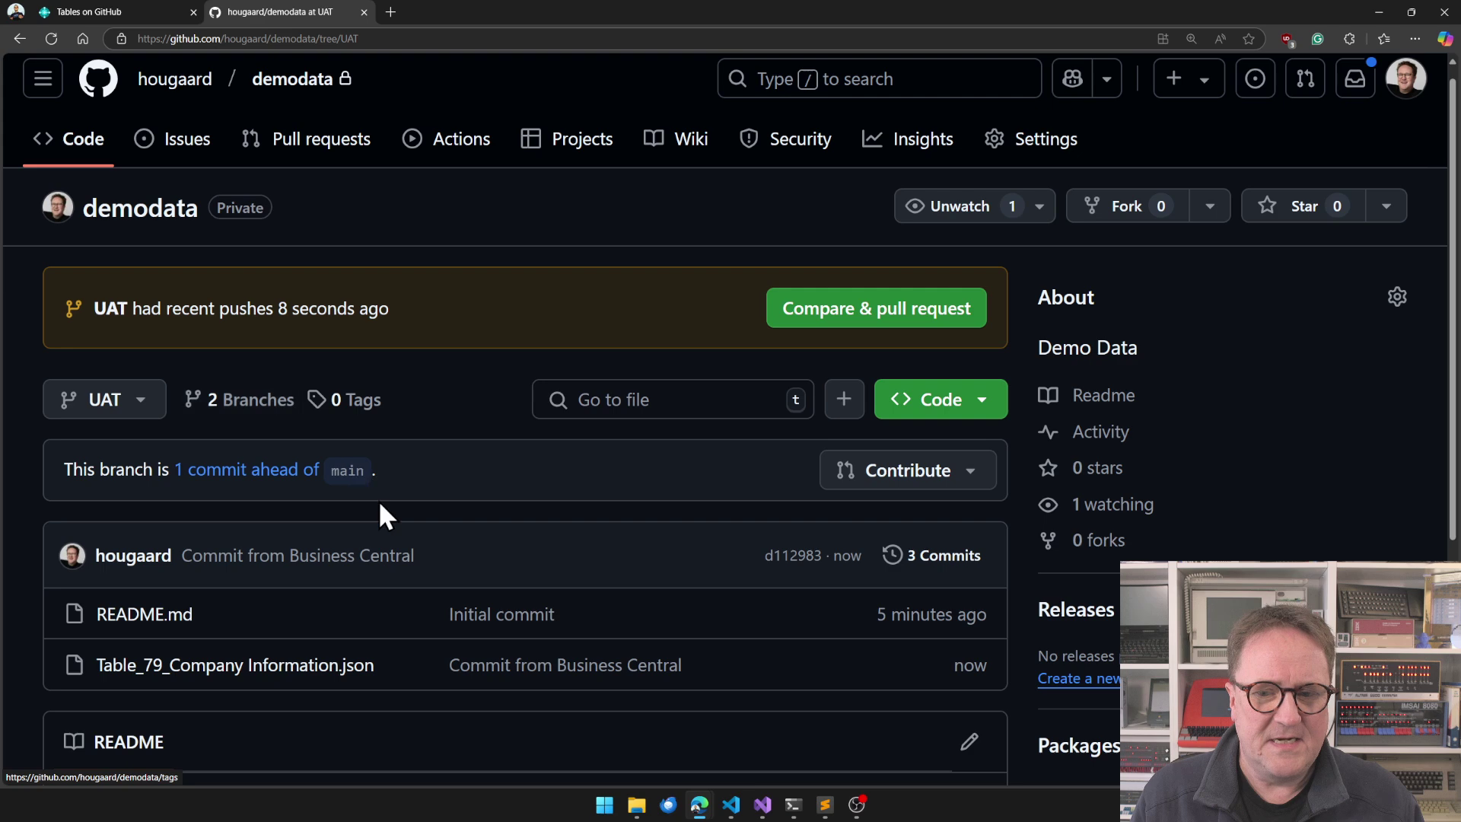
scroll(378, 500, "down", 2)
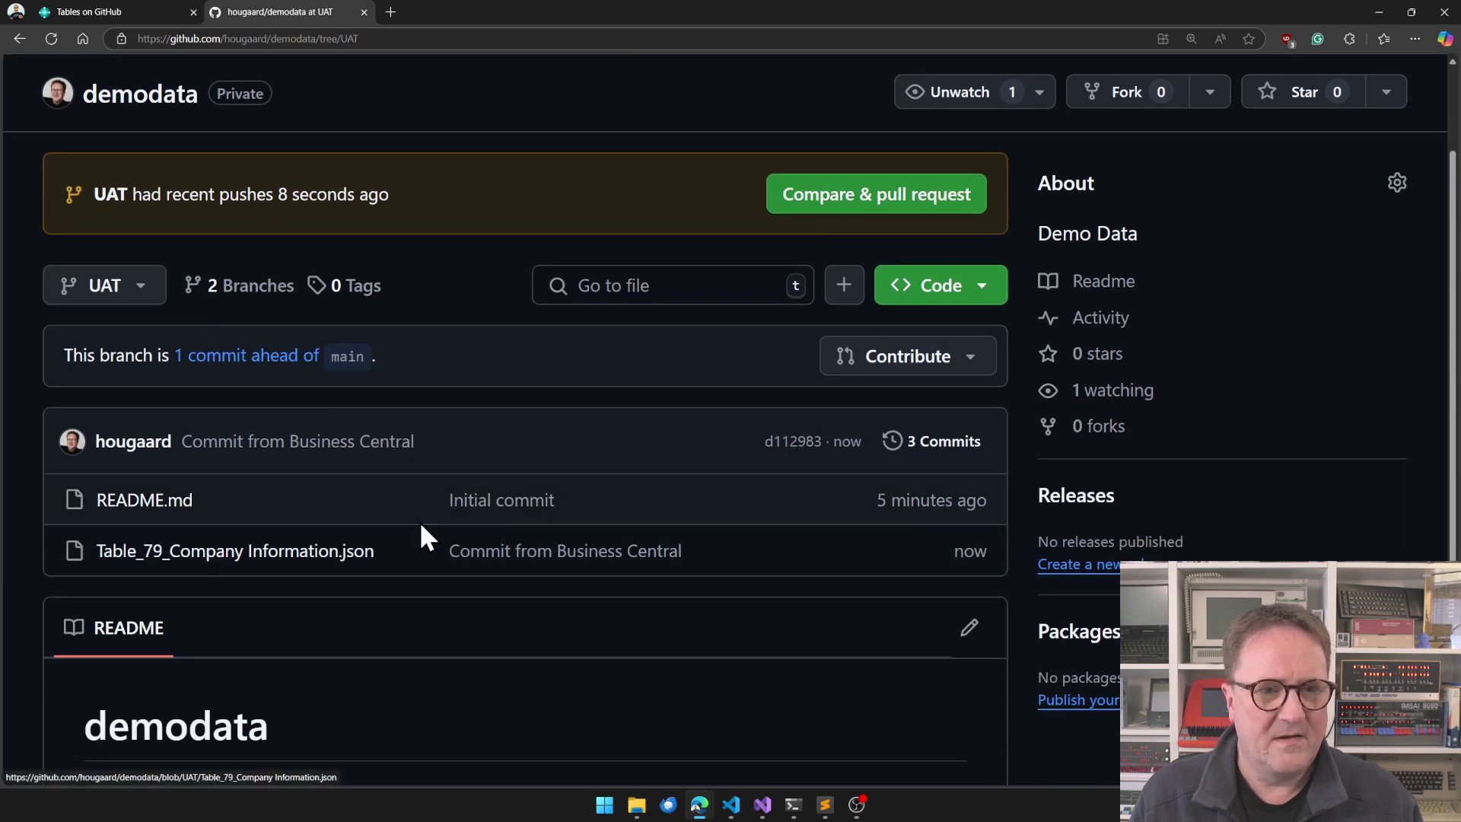
Back in Business Central, search Tell me for 'company information'
left_click(105, 9)
key("alt+q")
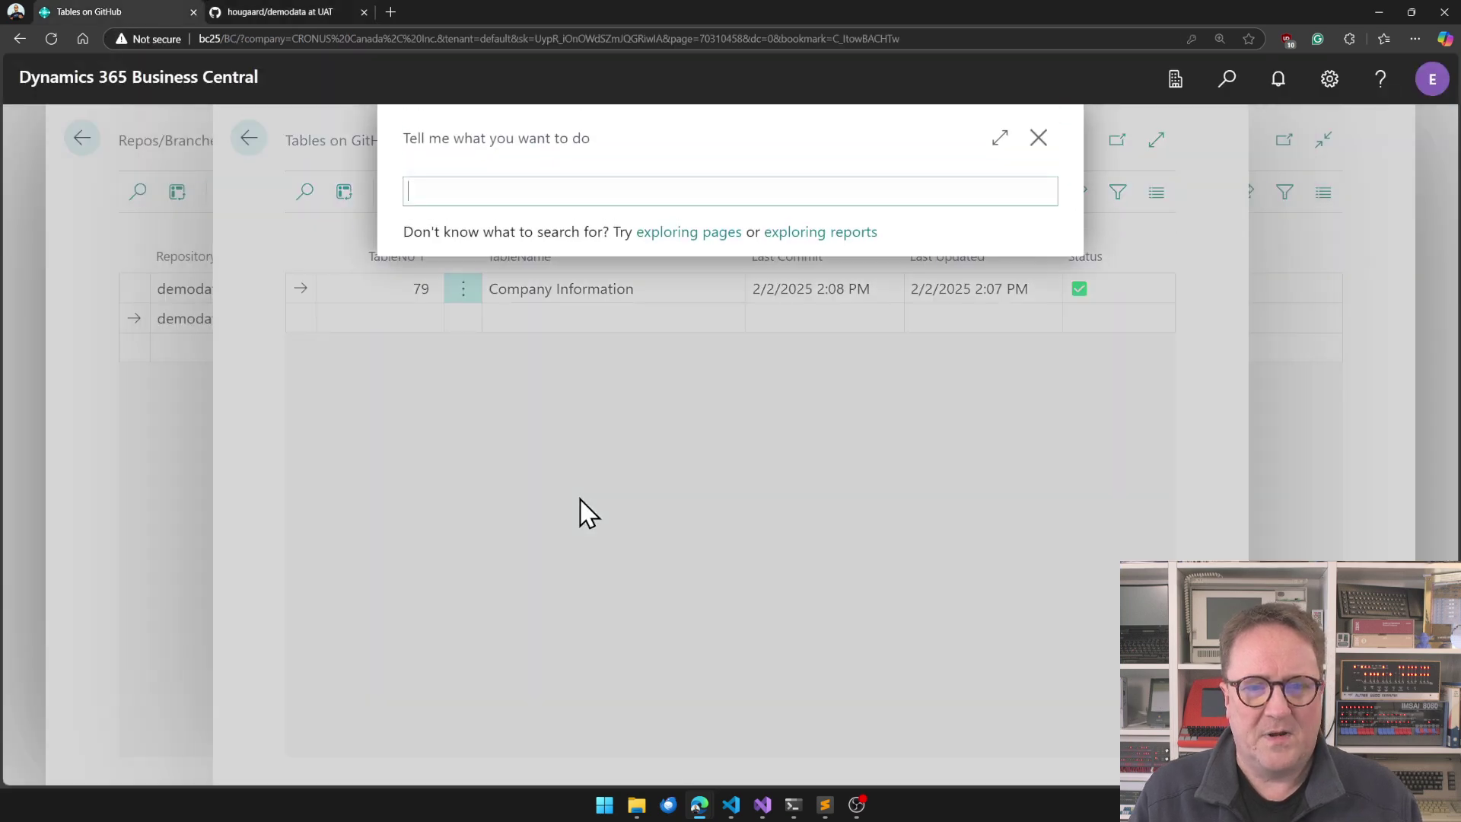
type("cplmd")
key("BackSpace")
key("BackSpace")
key("BackSpace")
key("BackSpace")
key("BackSpace")
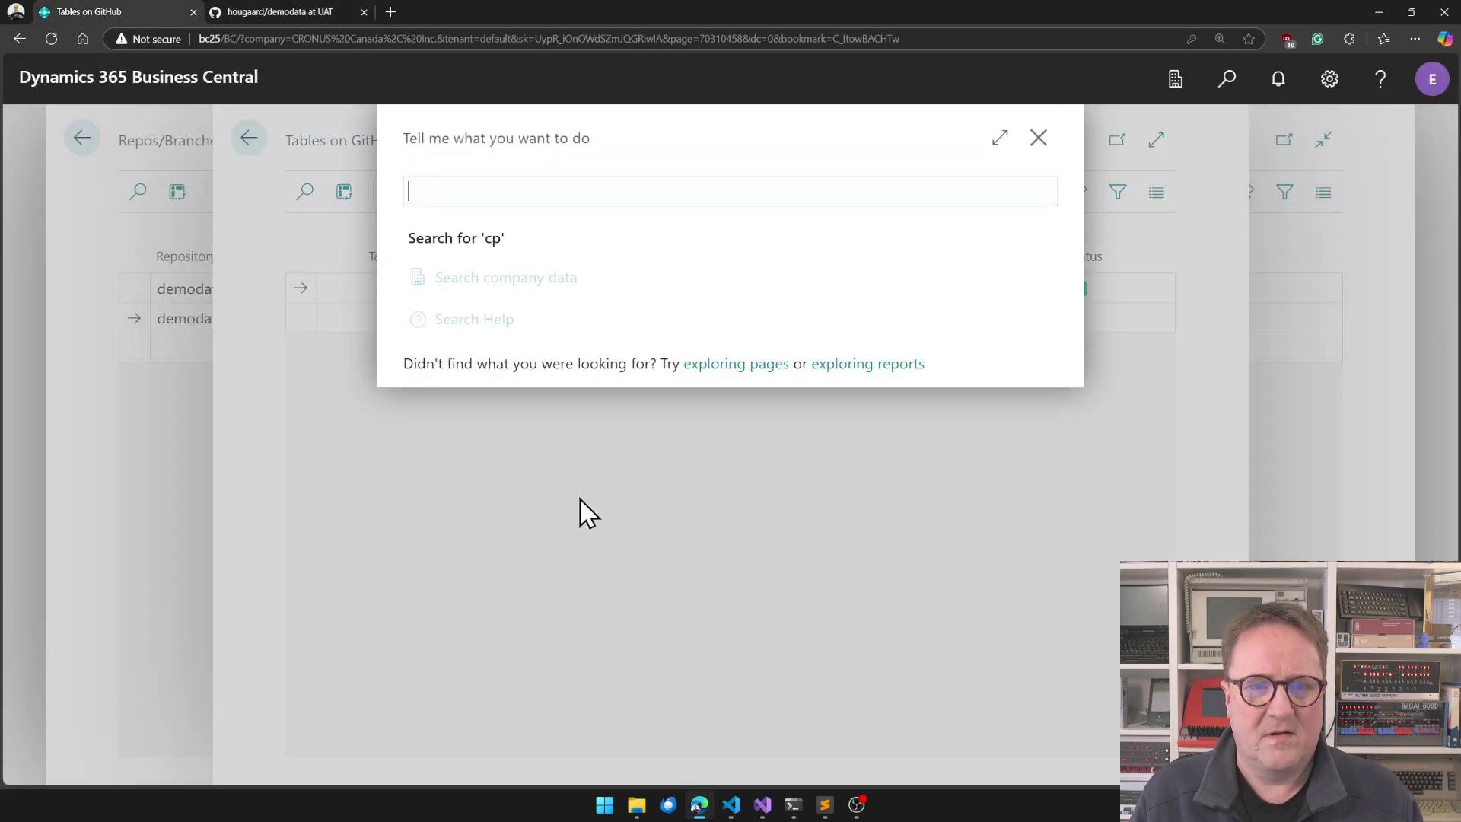
type("cpmp")
key("BackSpace")
key("BackSpace")
key("BackSpace")
key("BackSpace")
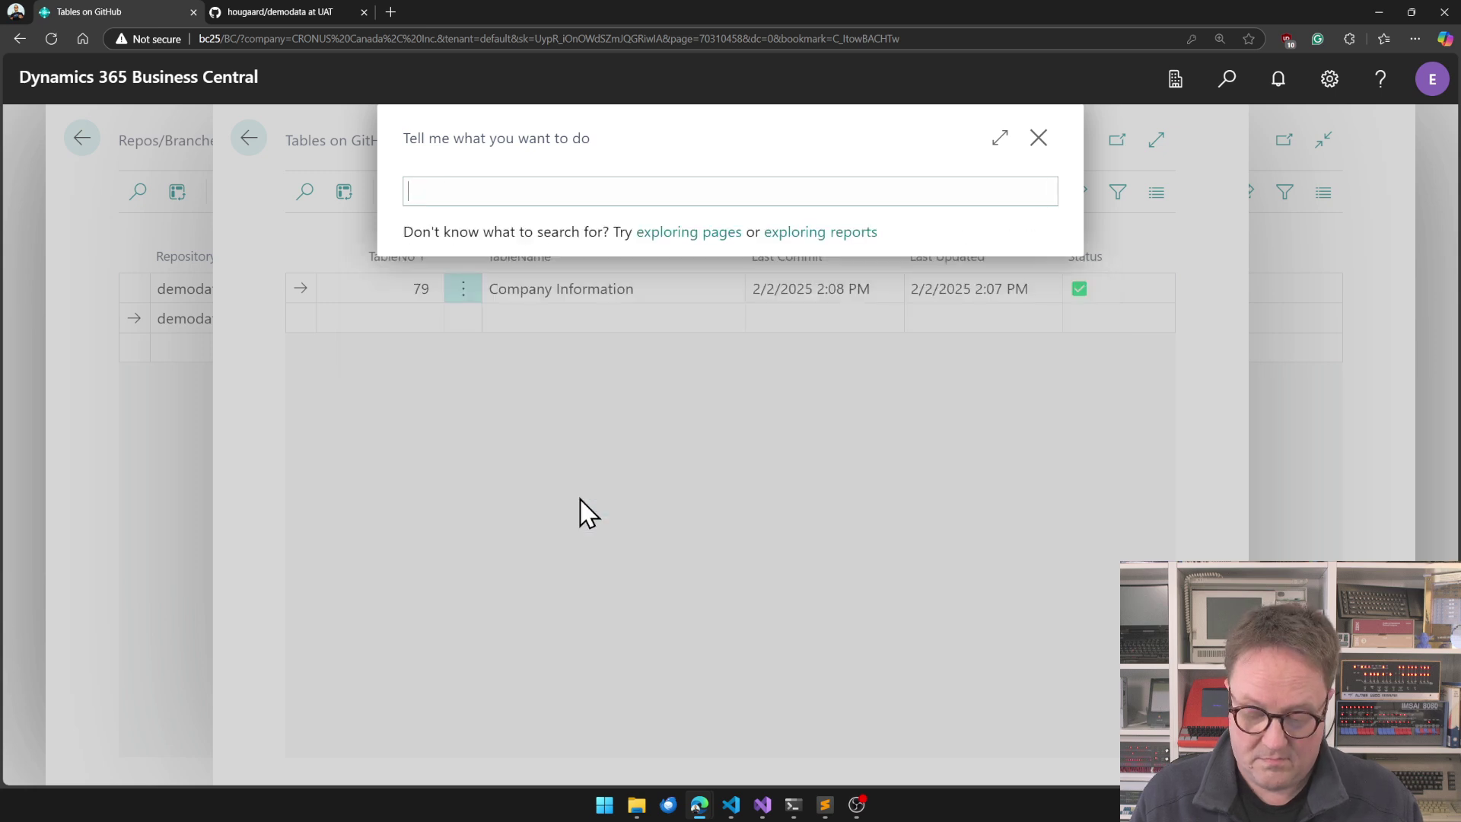
type("company infm")
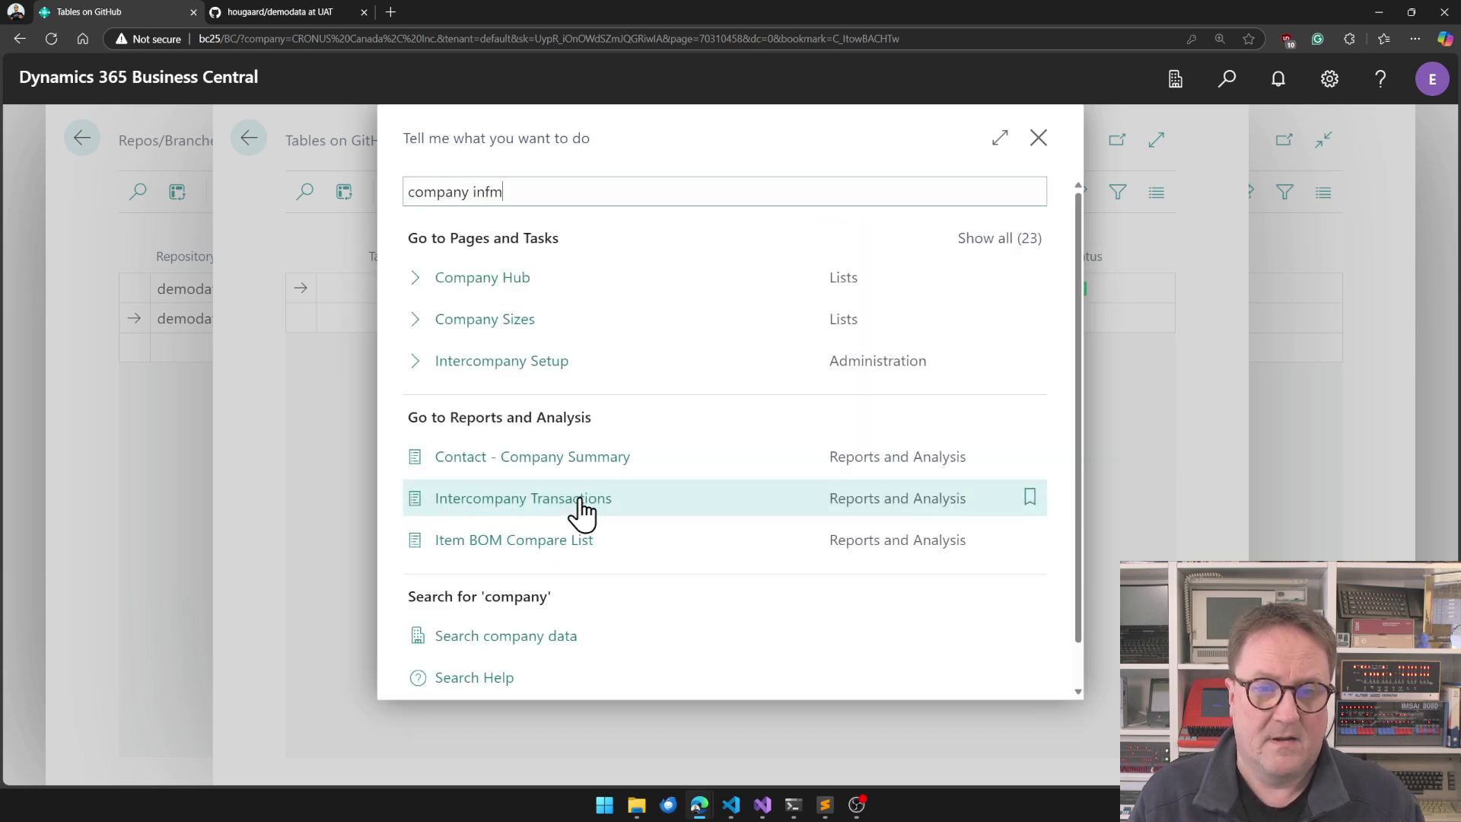
key("BackSpace")
type("ormation")
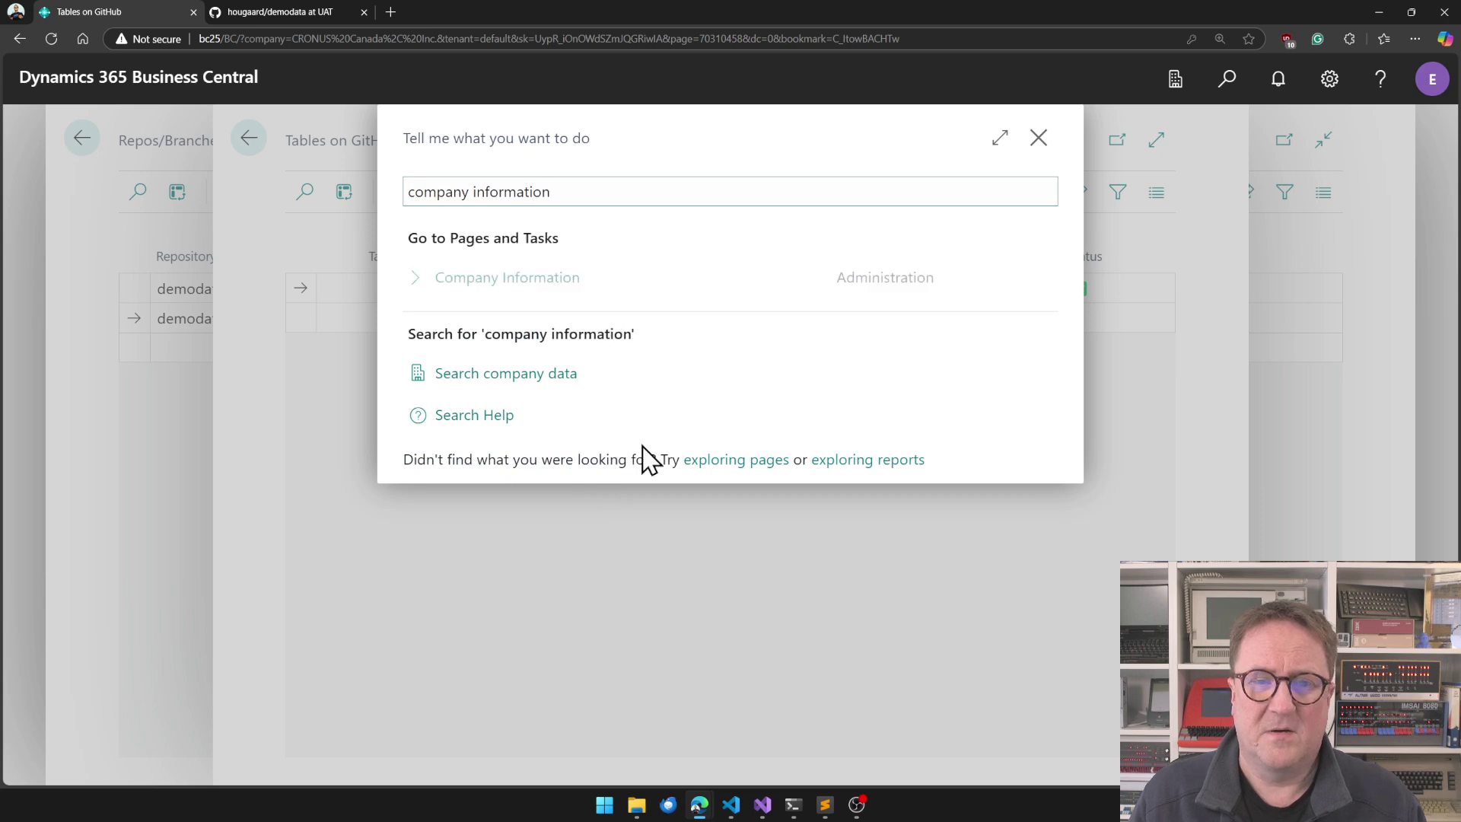
Check that Company Information's Address 2 reads UAT branch, then return to Repos/Branches
left_click(478, 297)
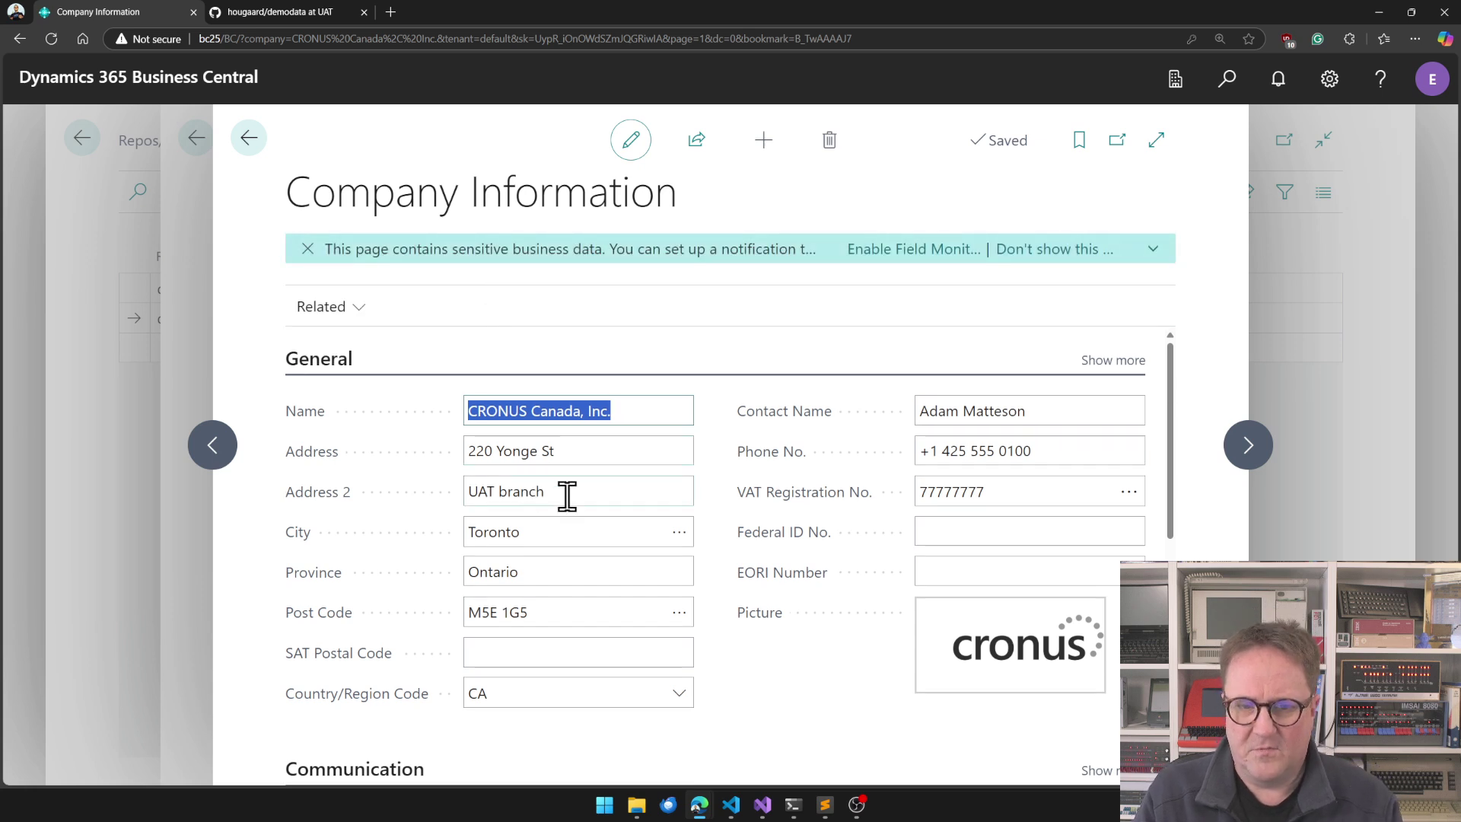
key("Escape")
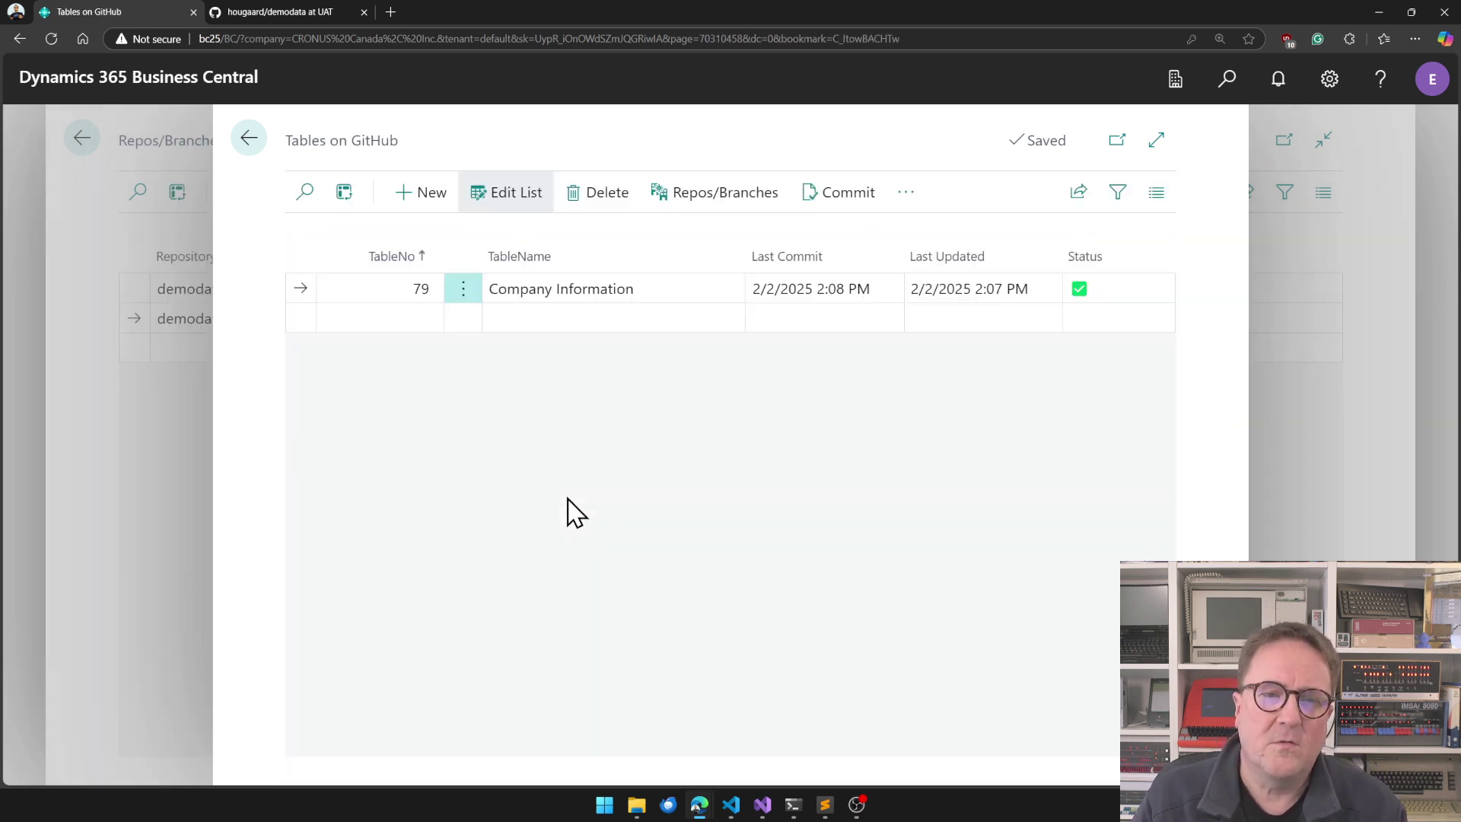
key("Escape")
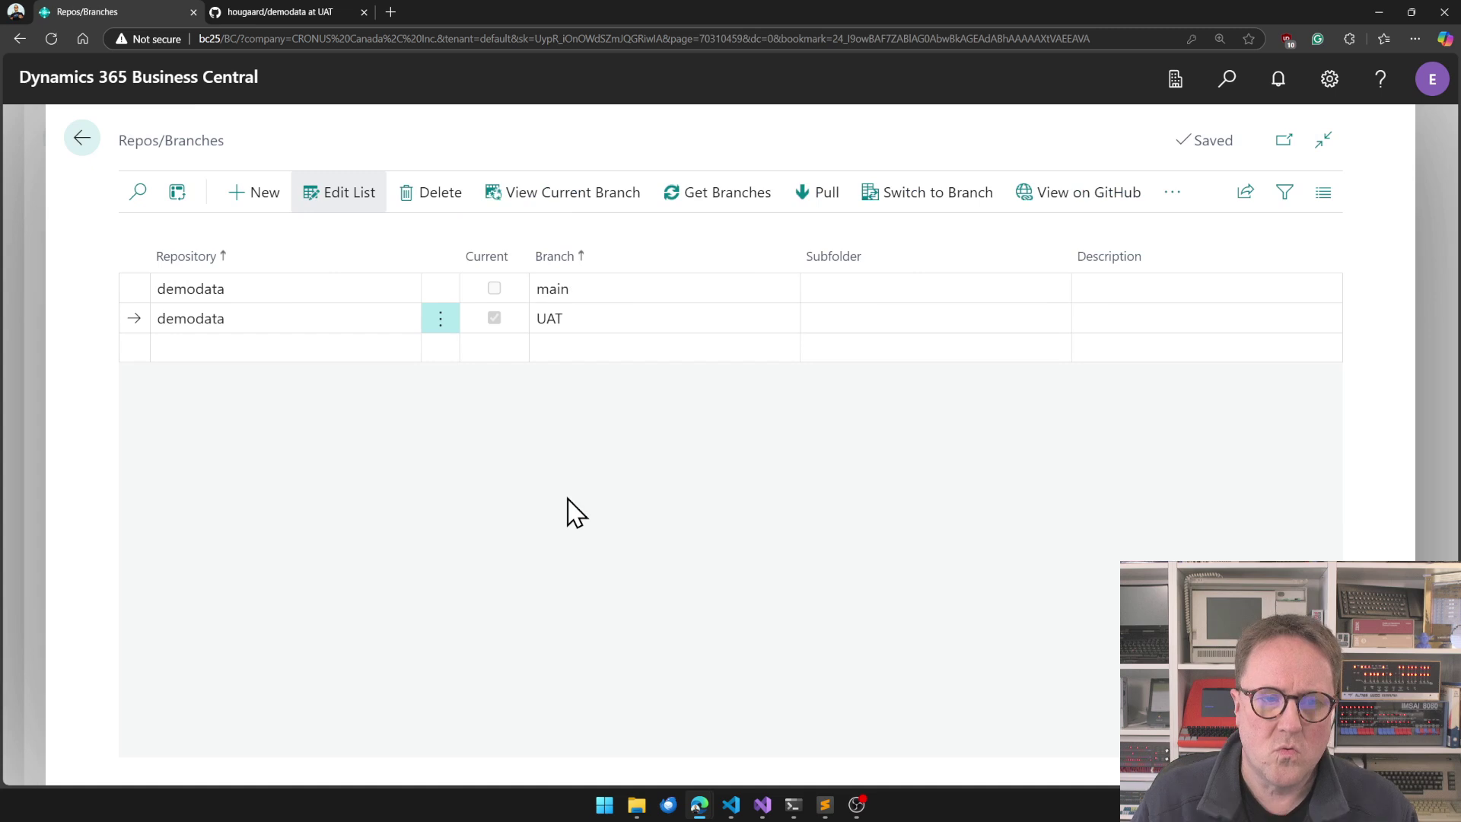
Switch demodata to the main branch, confirming that table data is replaced from main
left_click(587, 293)
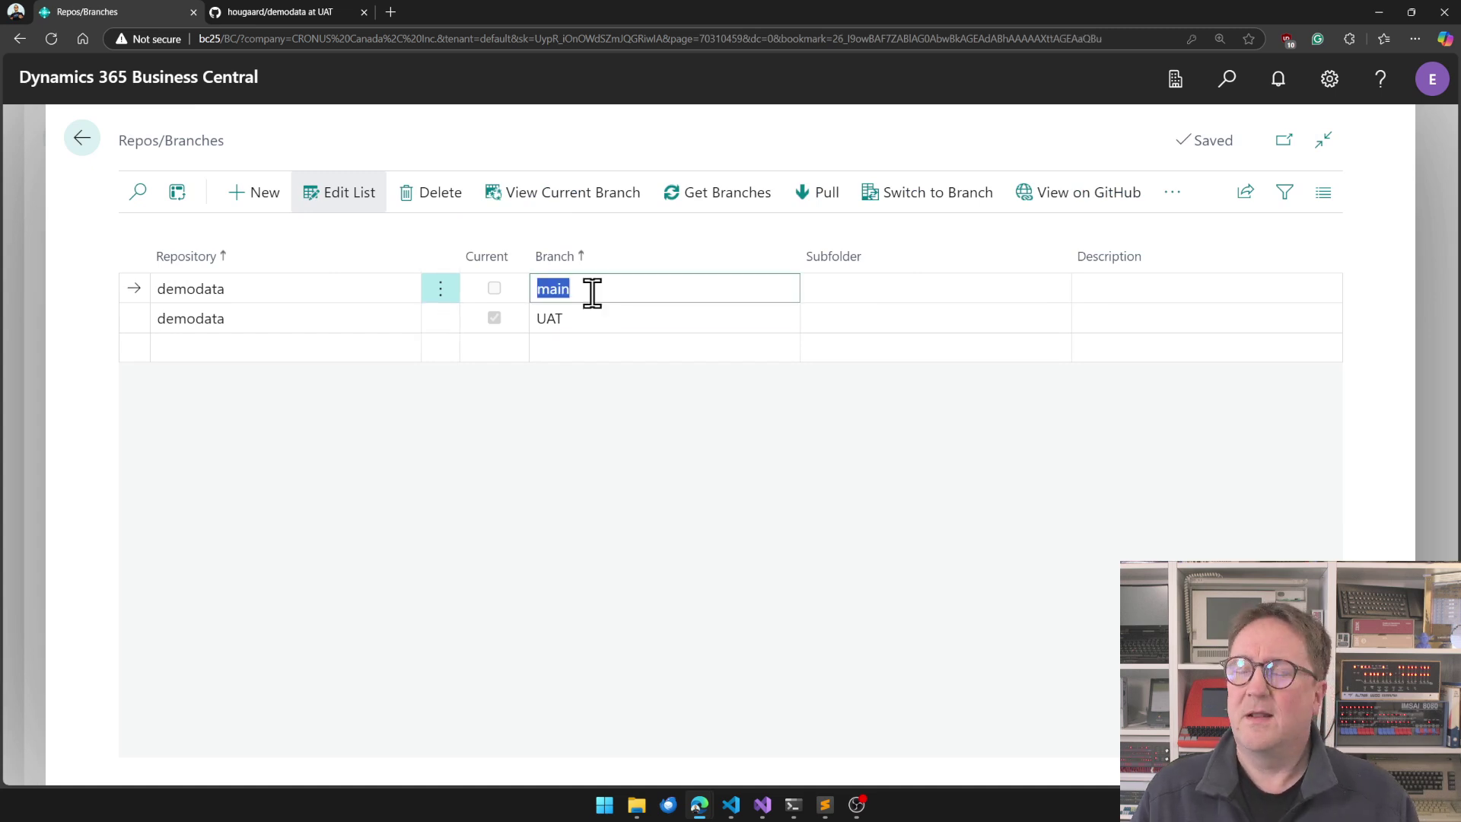
left_click(924, 213)
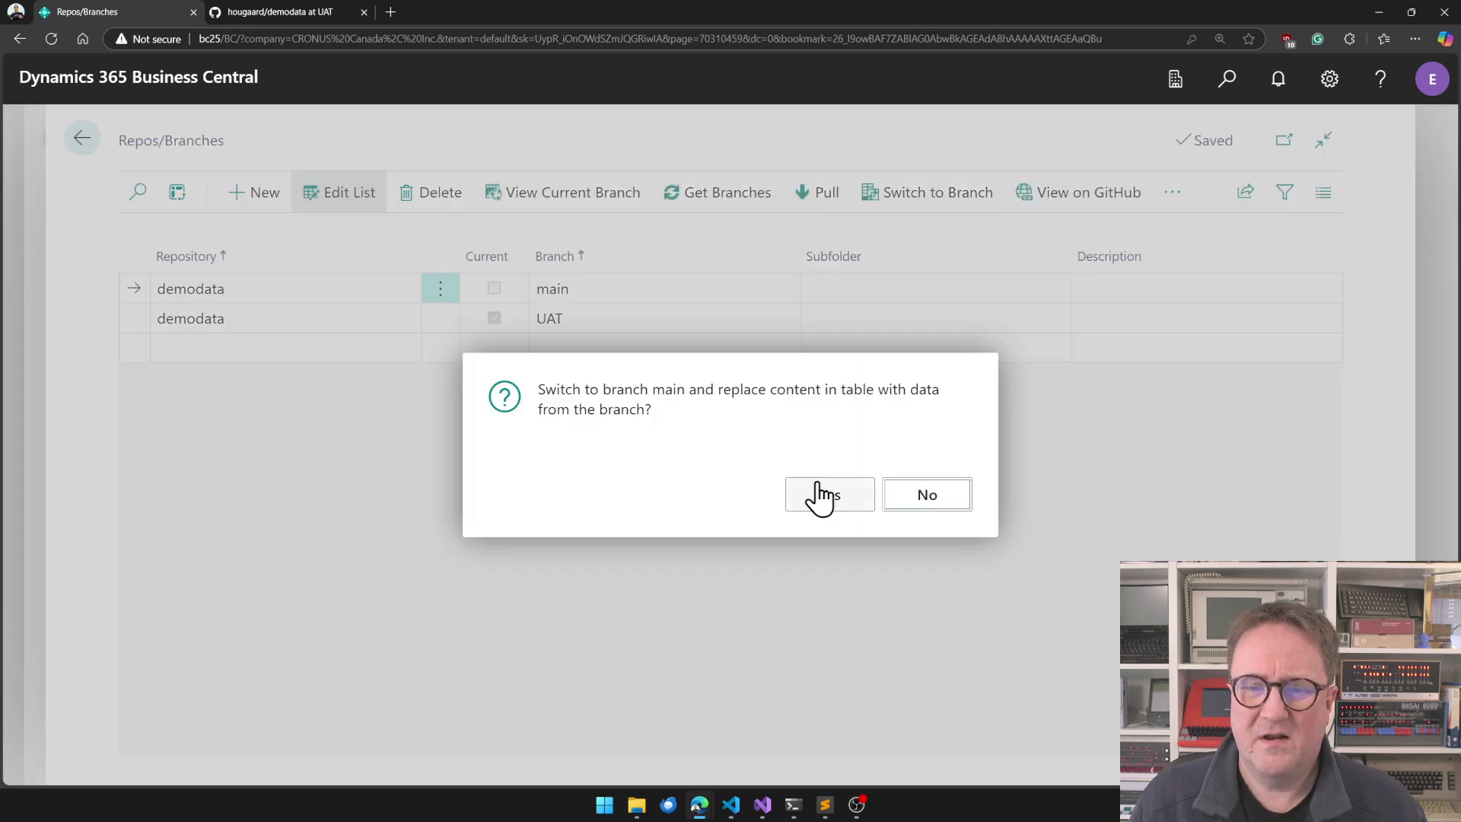
left_click(816, 517)
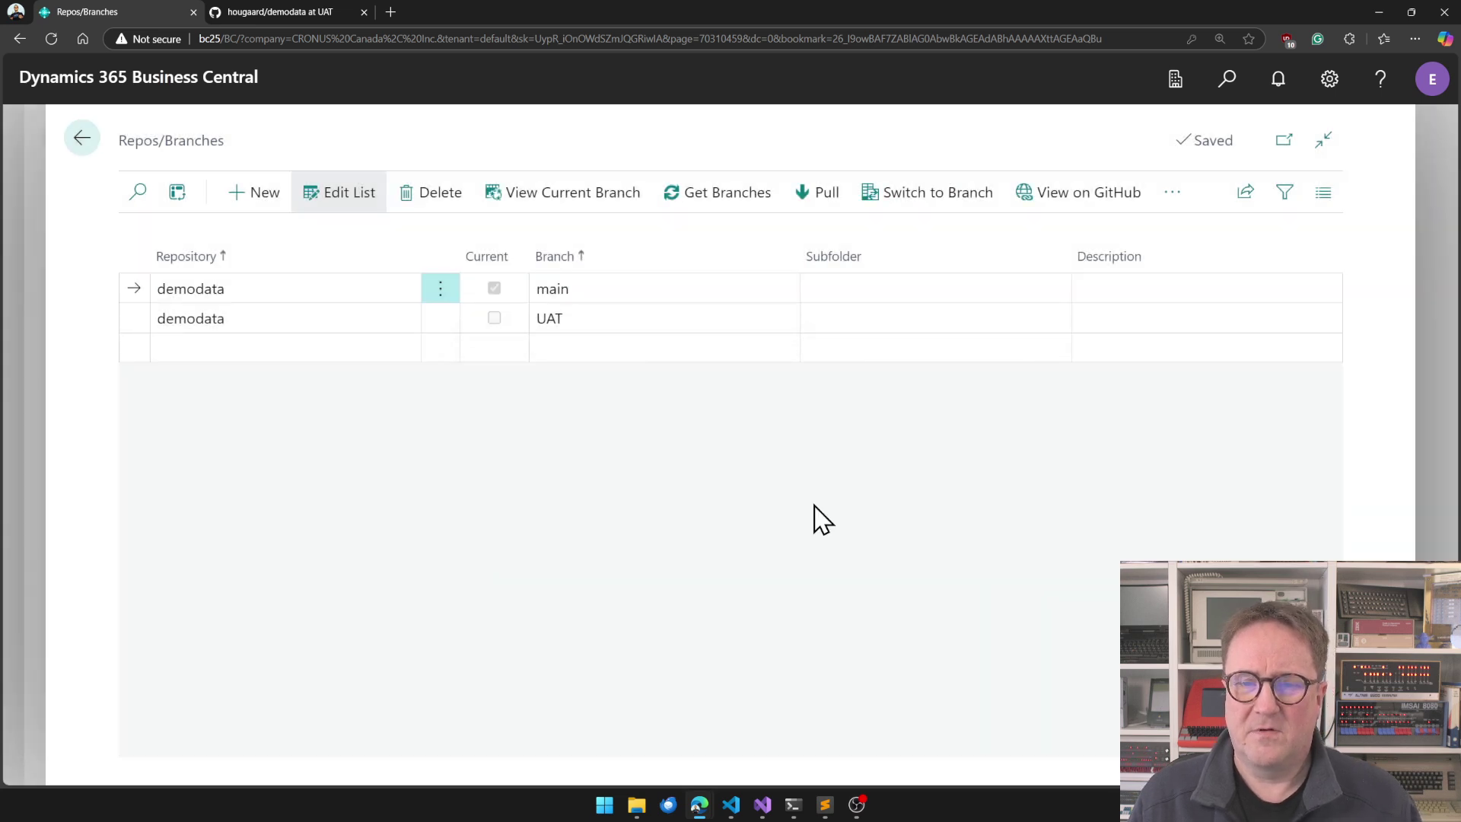
Open Company Information via Tell me to verify Address 2 reads Prod branch, then close it
key("alt+q")
type("companies")
key("BackSpace")
key("BackSpace")
key("BackSpace")
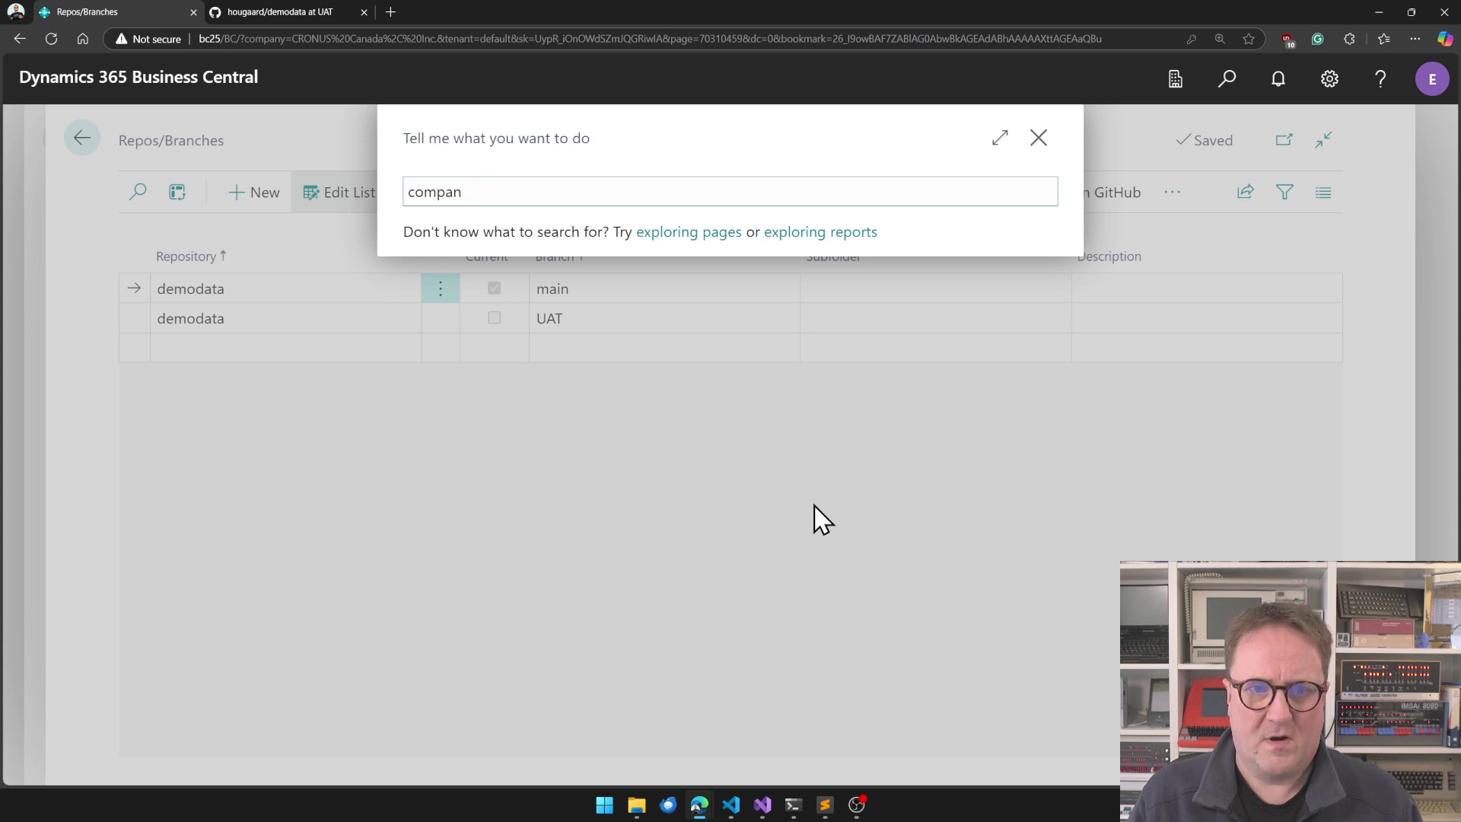
type("y information")
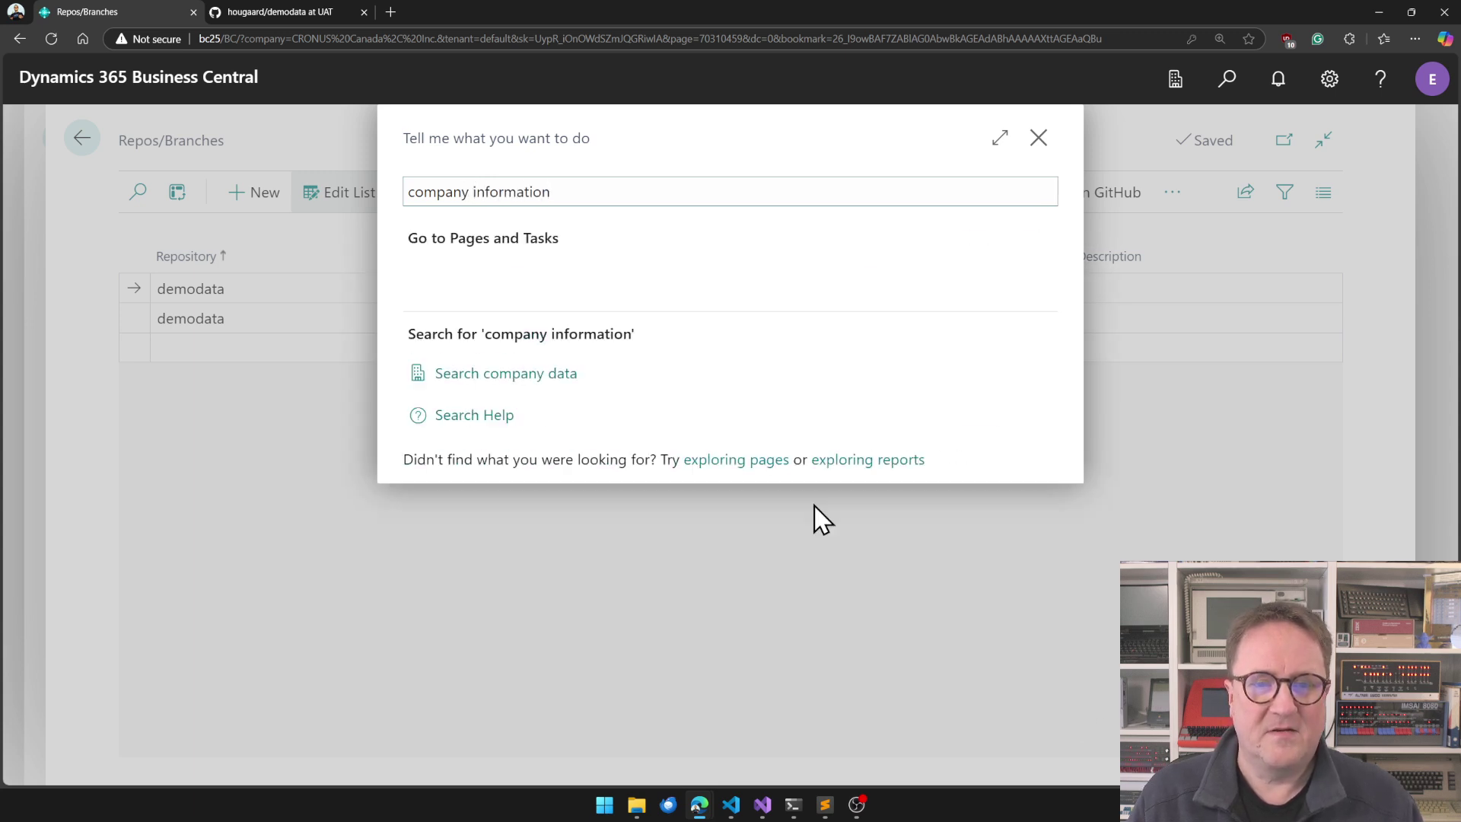
left_click(545, 287)
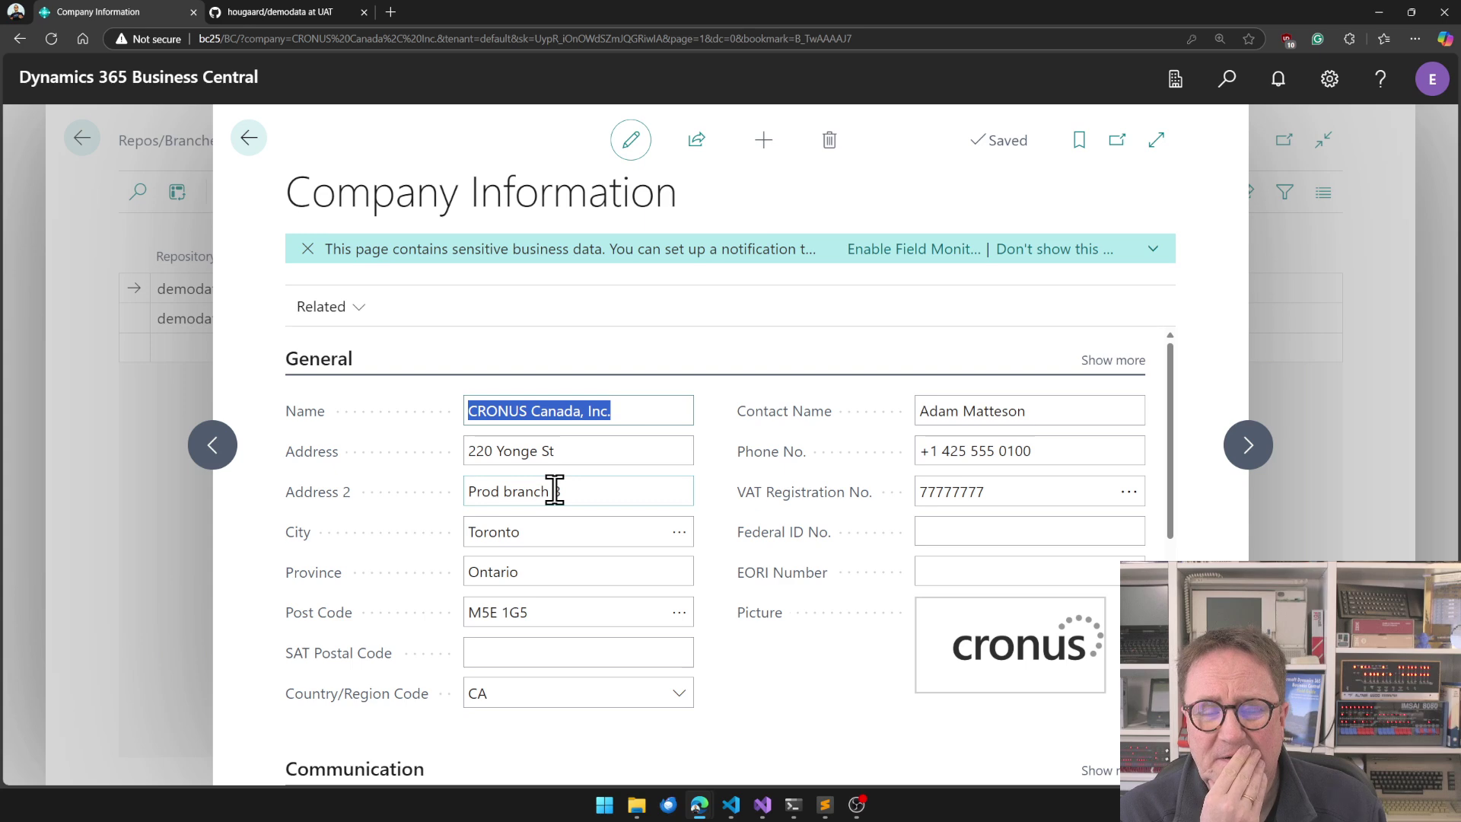
key("Escape")
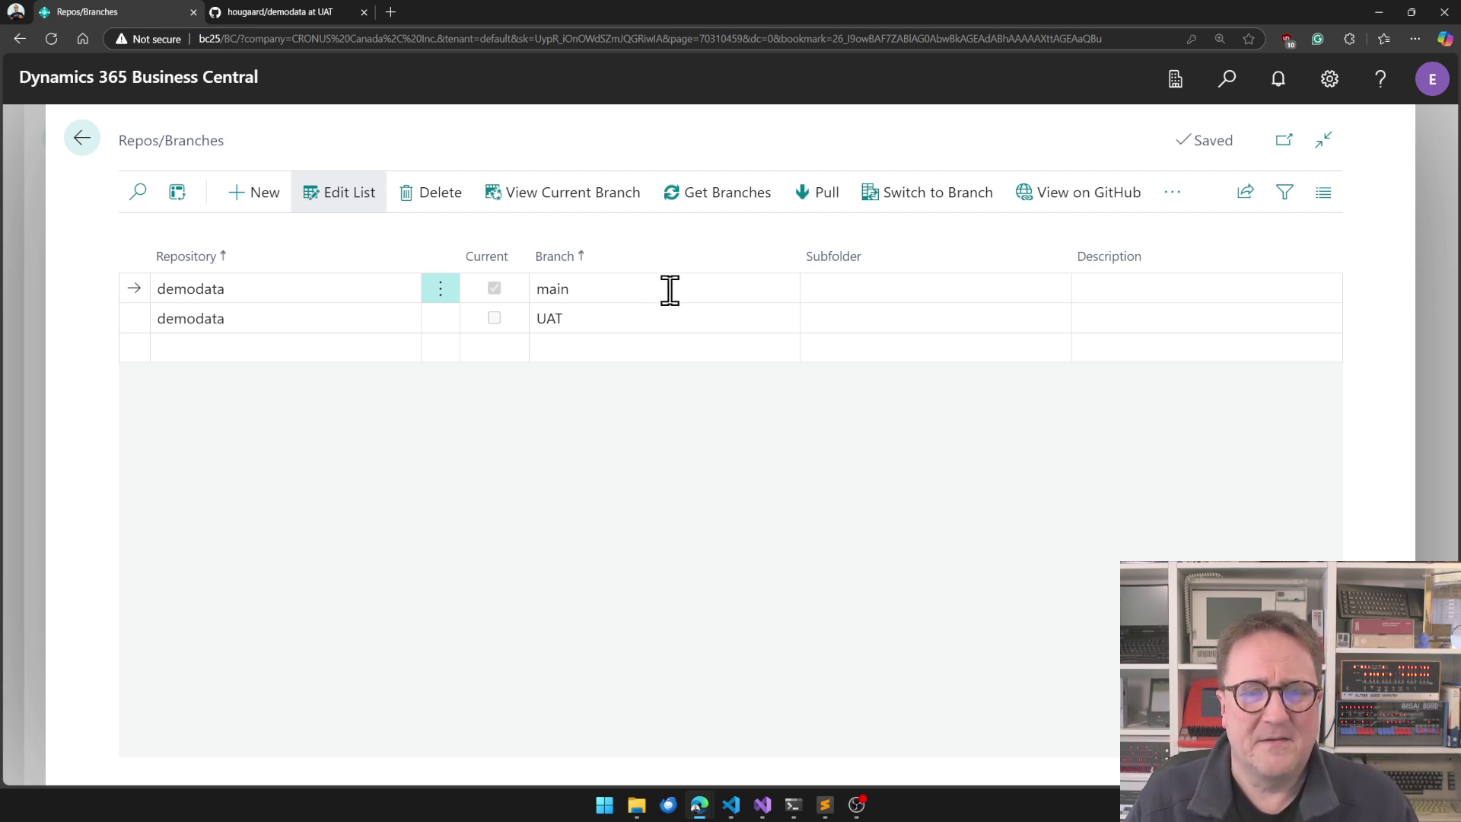
Open the Tables on GitHub list showing table 79 Company Information with a warning status
left_click(571, 204)
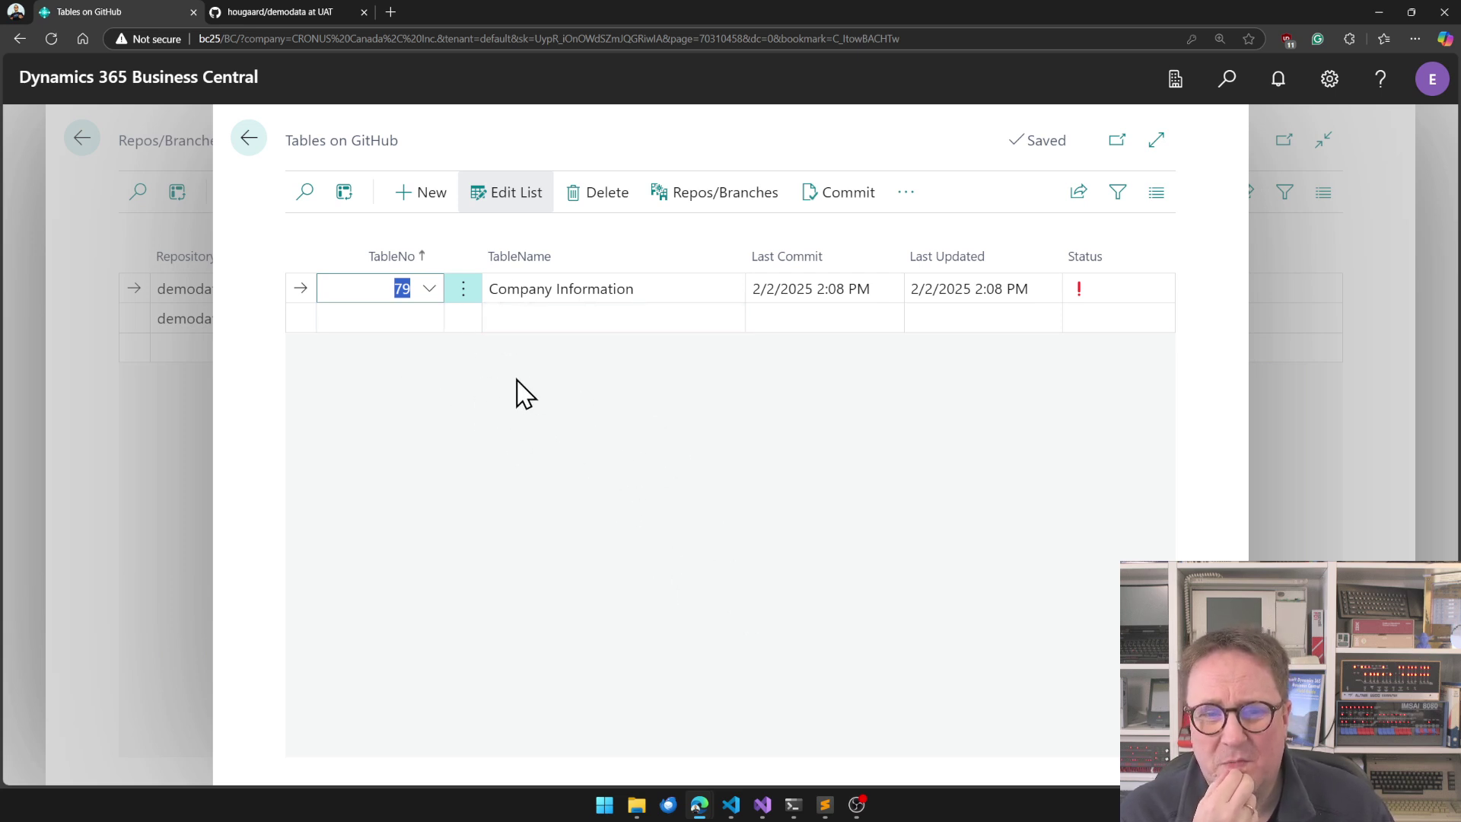
Add tables 3 Payment Terms and 4 Currency to the Tables on GitHub list
left_click(430, 320)
left_click(431, 319)
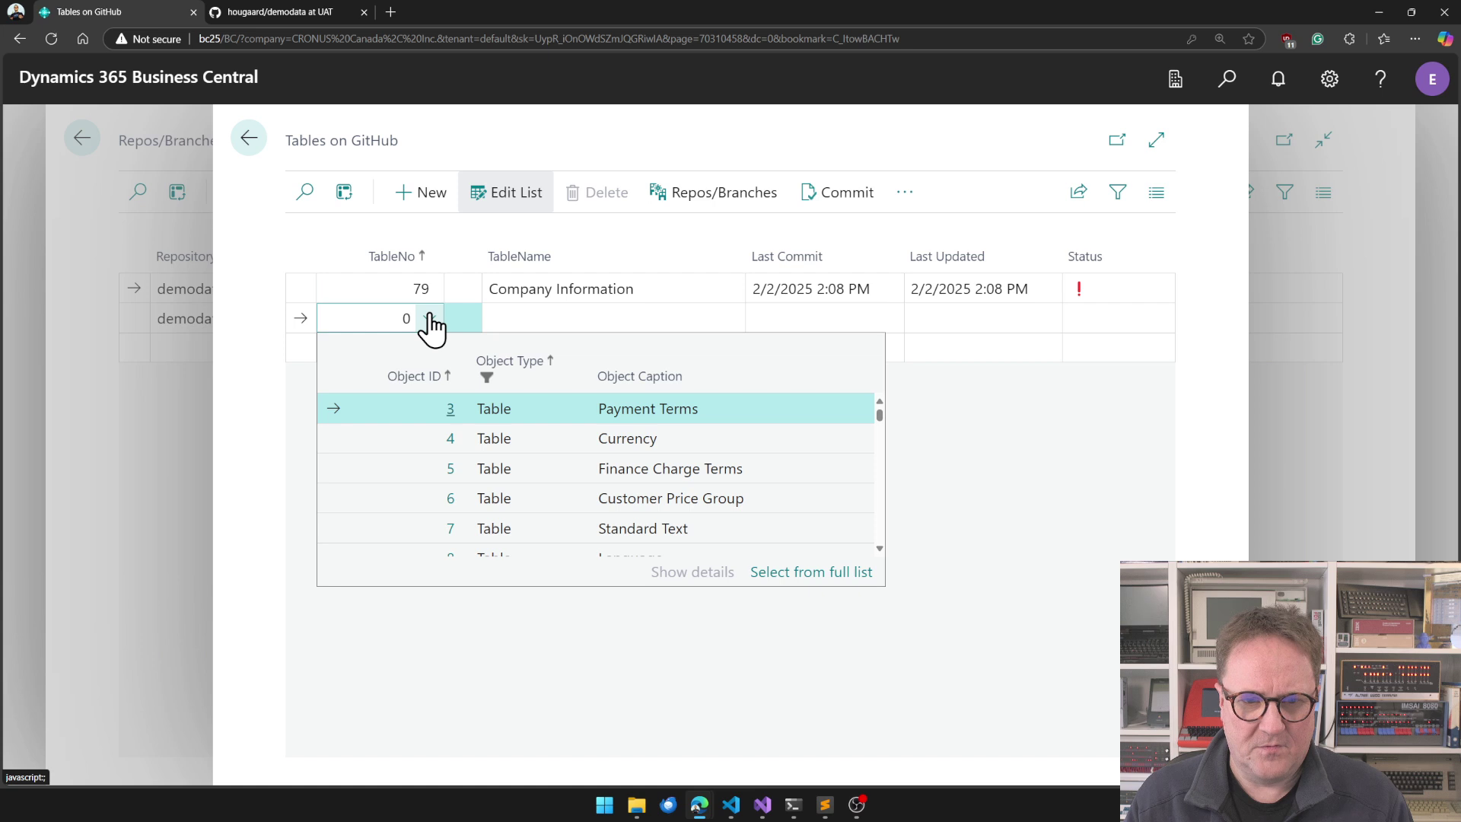
type("3")
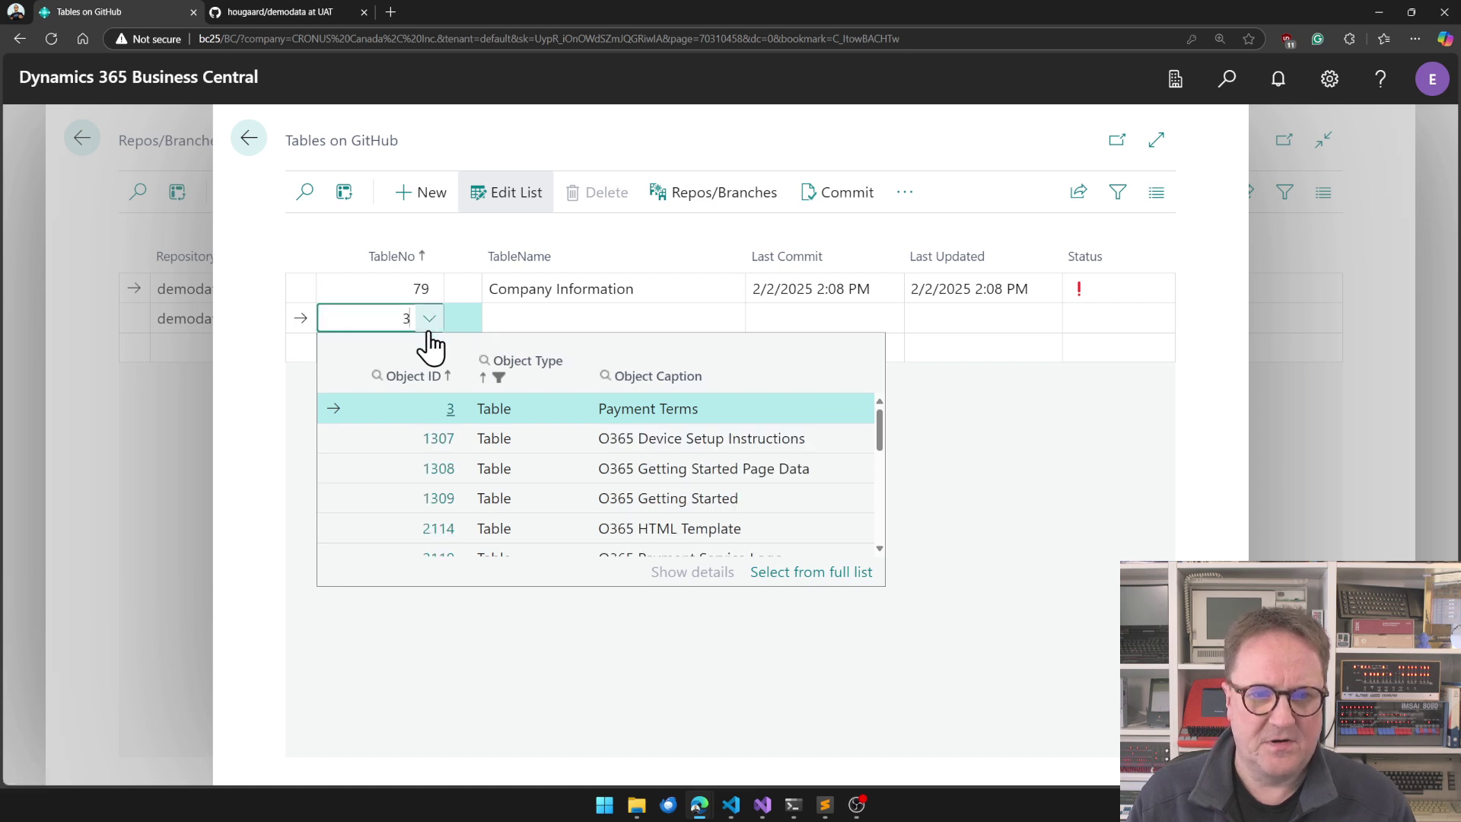
left_click(454, 417)
left_click(404, 350)
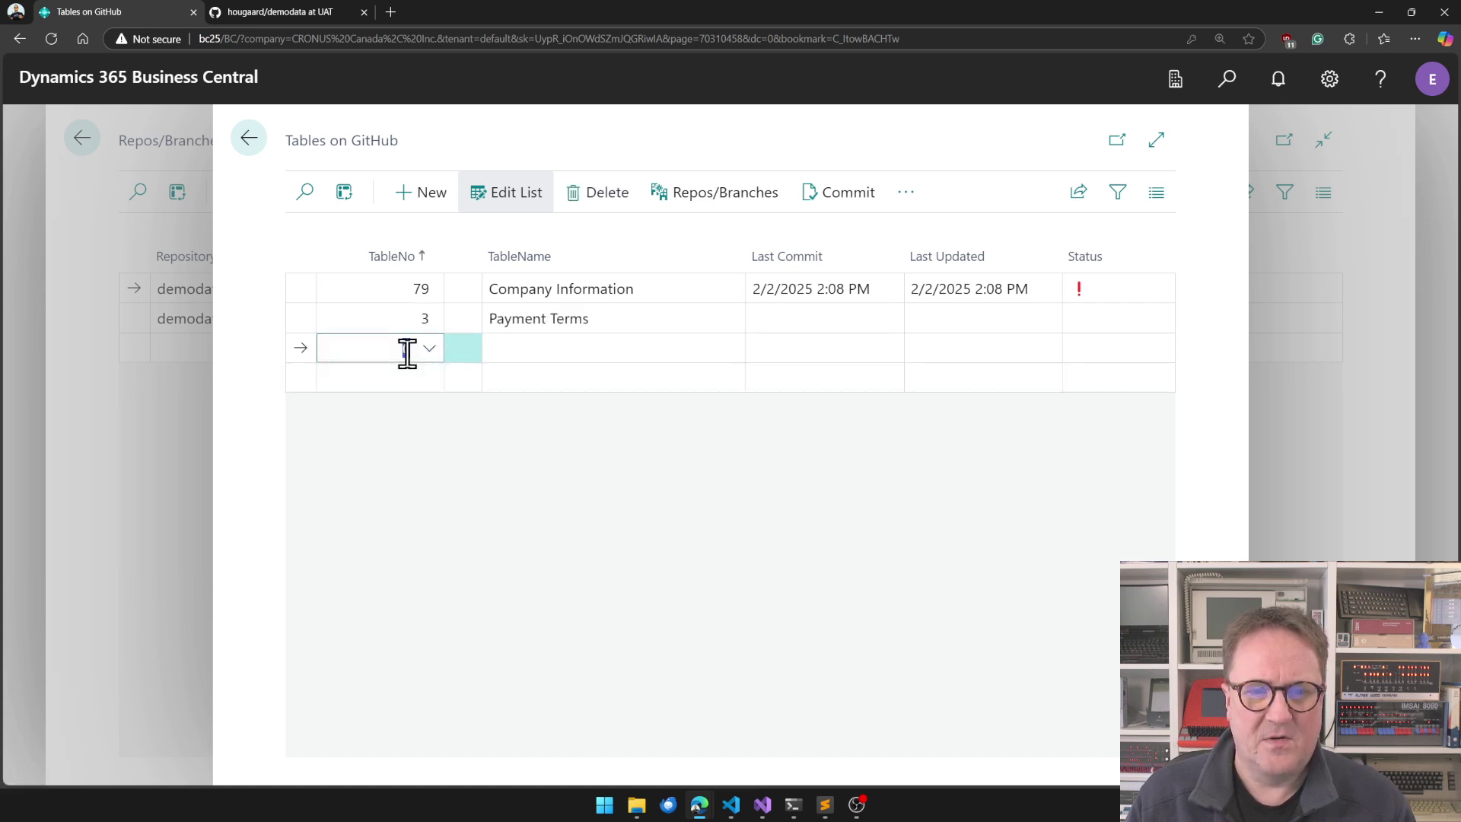
type("4")
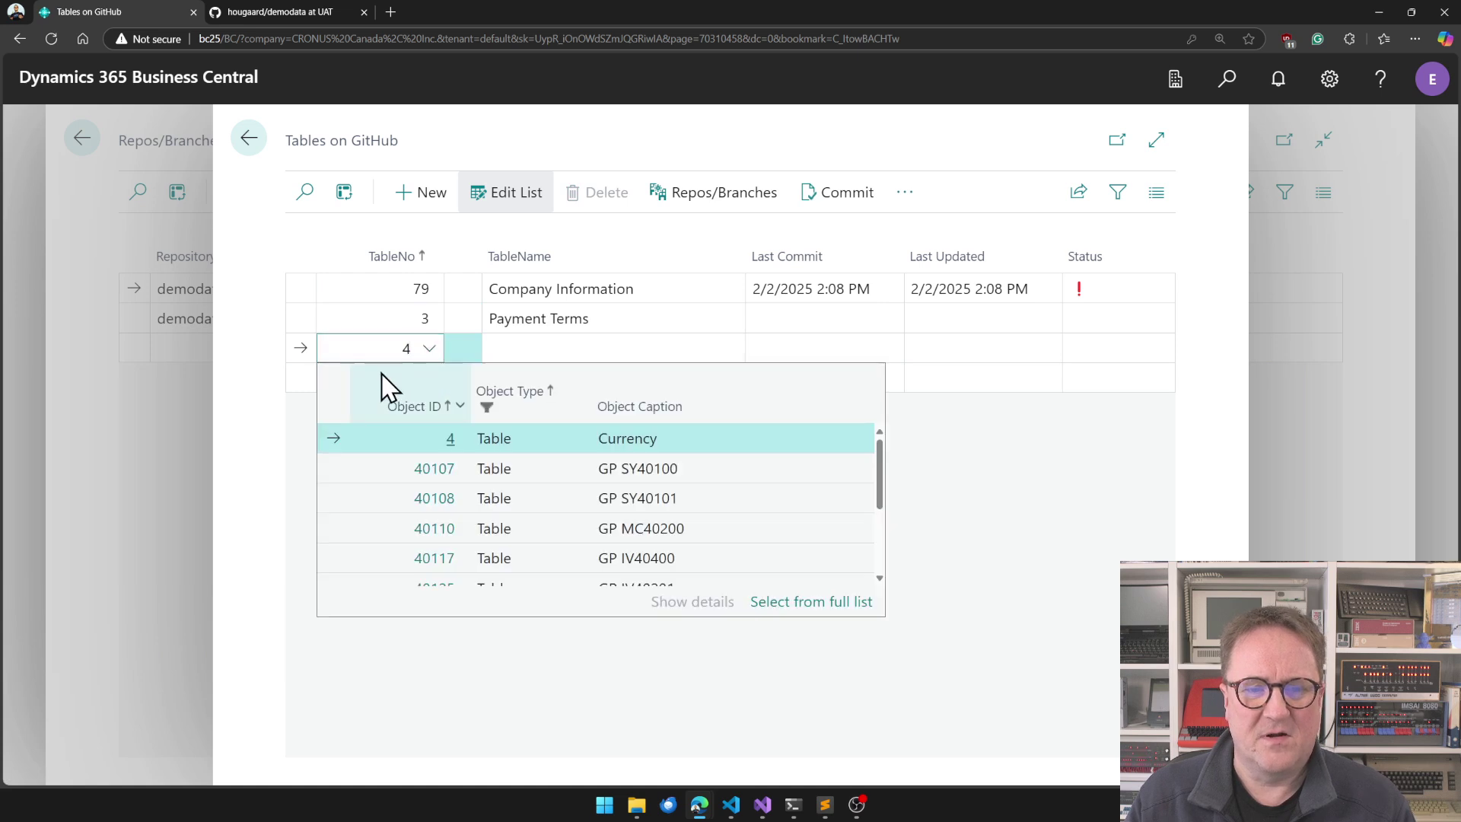
key("Return")
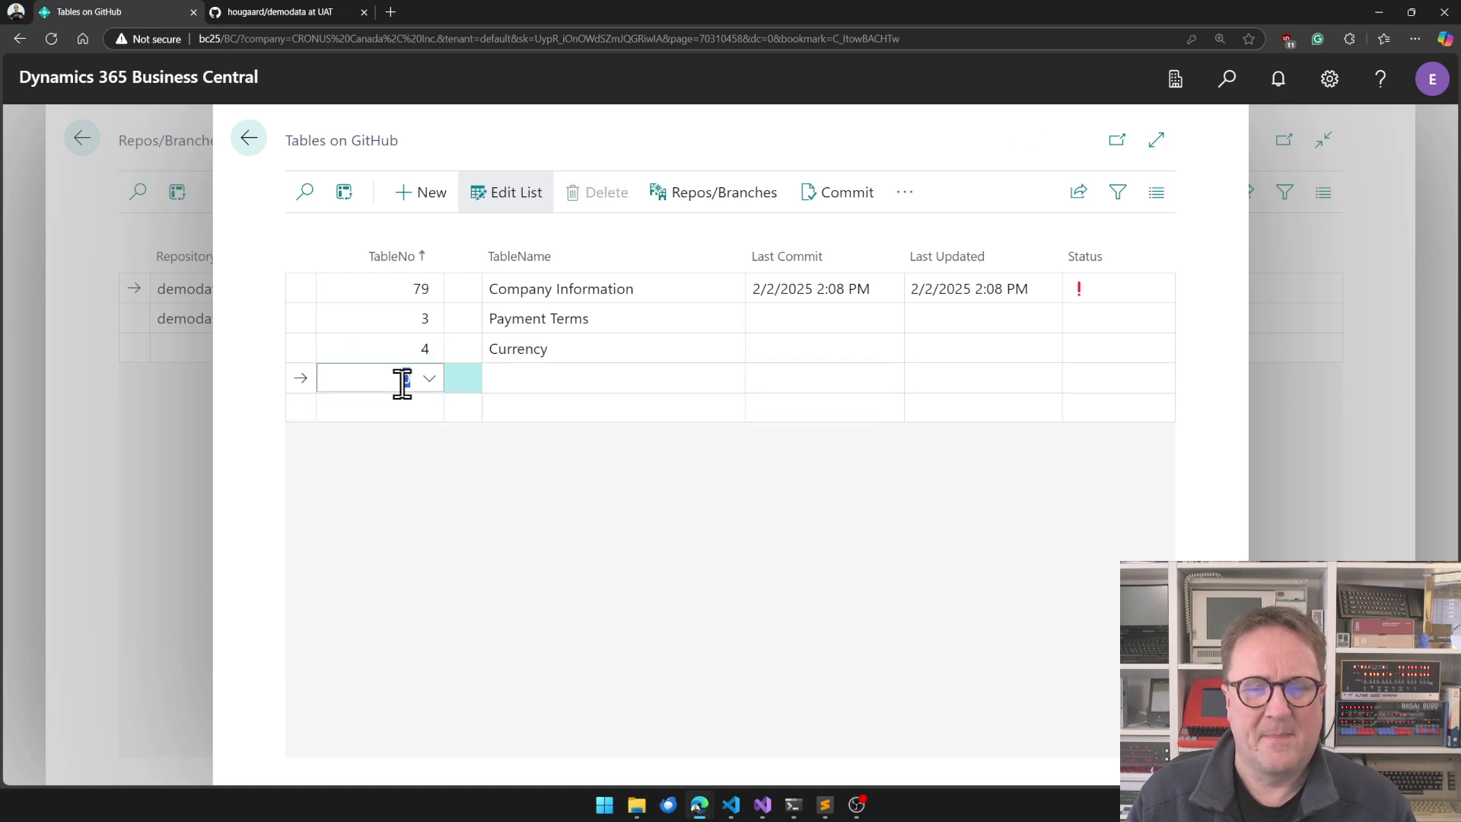
Add tables 10 Shipment Method and 14 Location, dropping the empty row
left_click(432, 378)
scroll(545, 539, "down", 3)
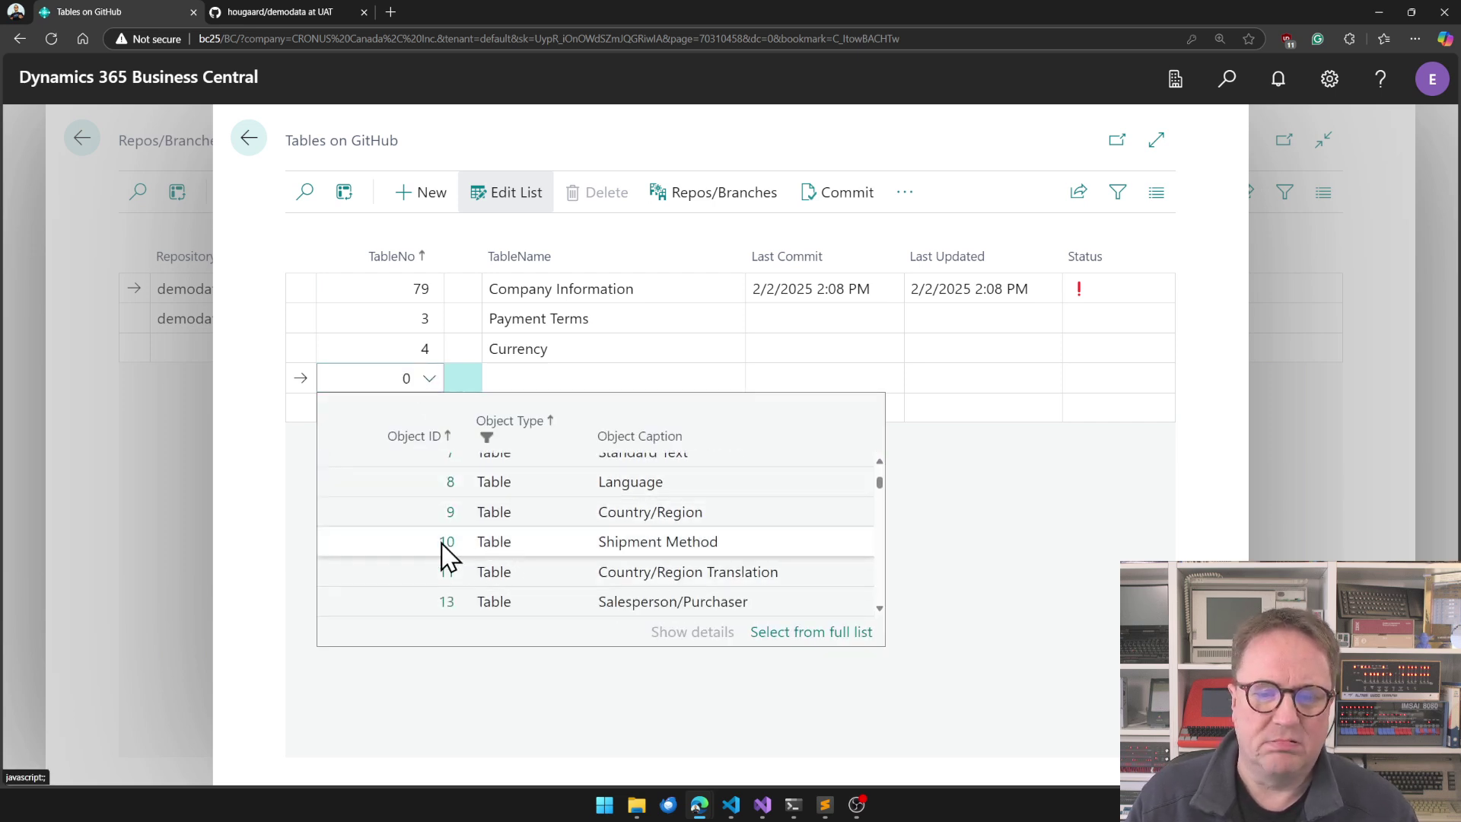
left_click(446, 542)
key("Return")
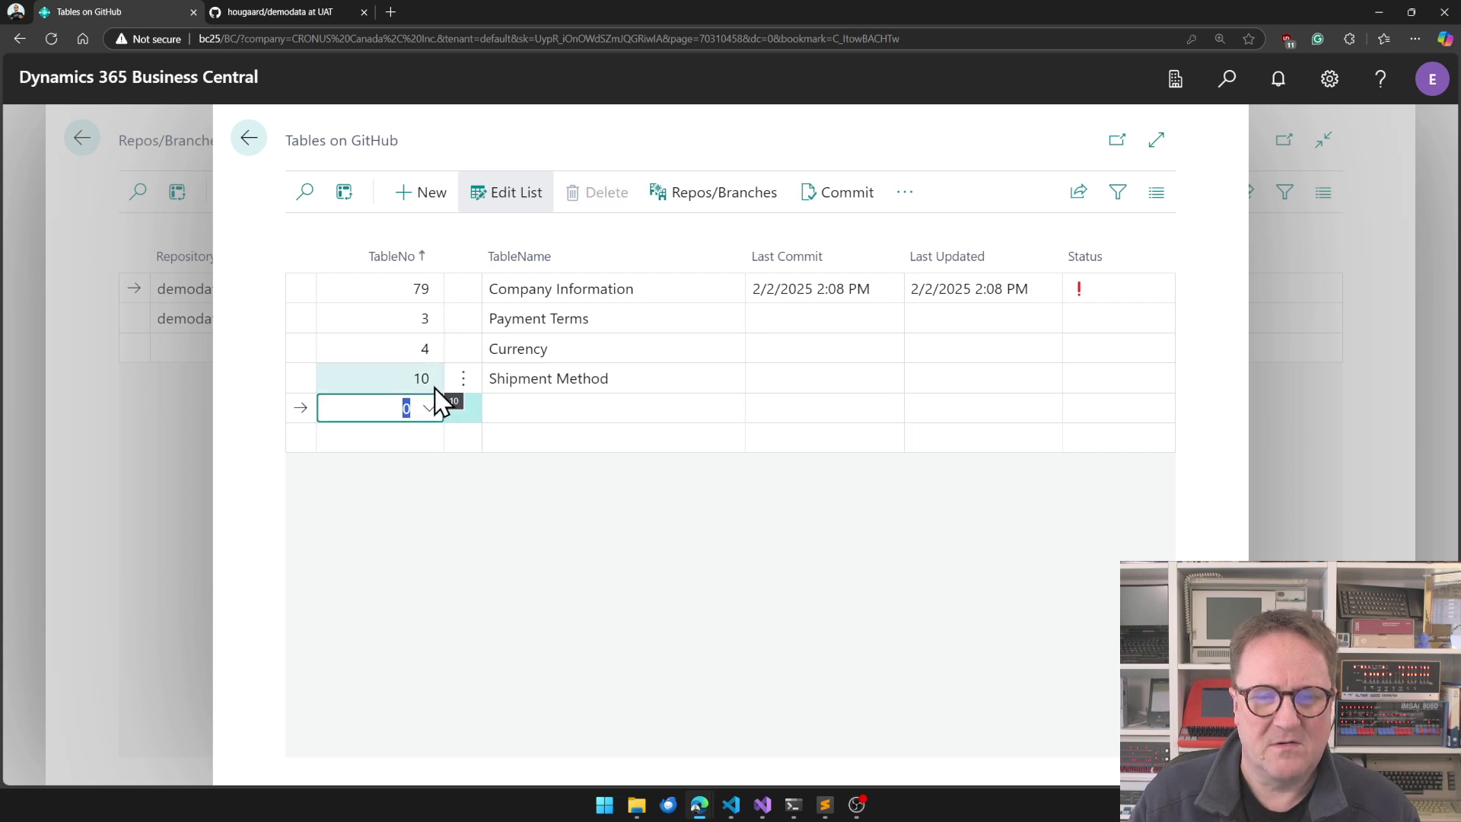
left_click(429, 409)
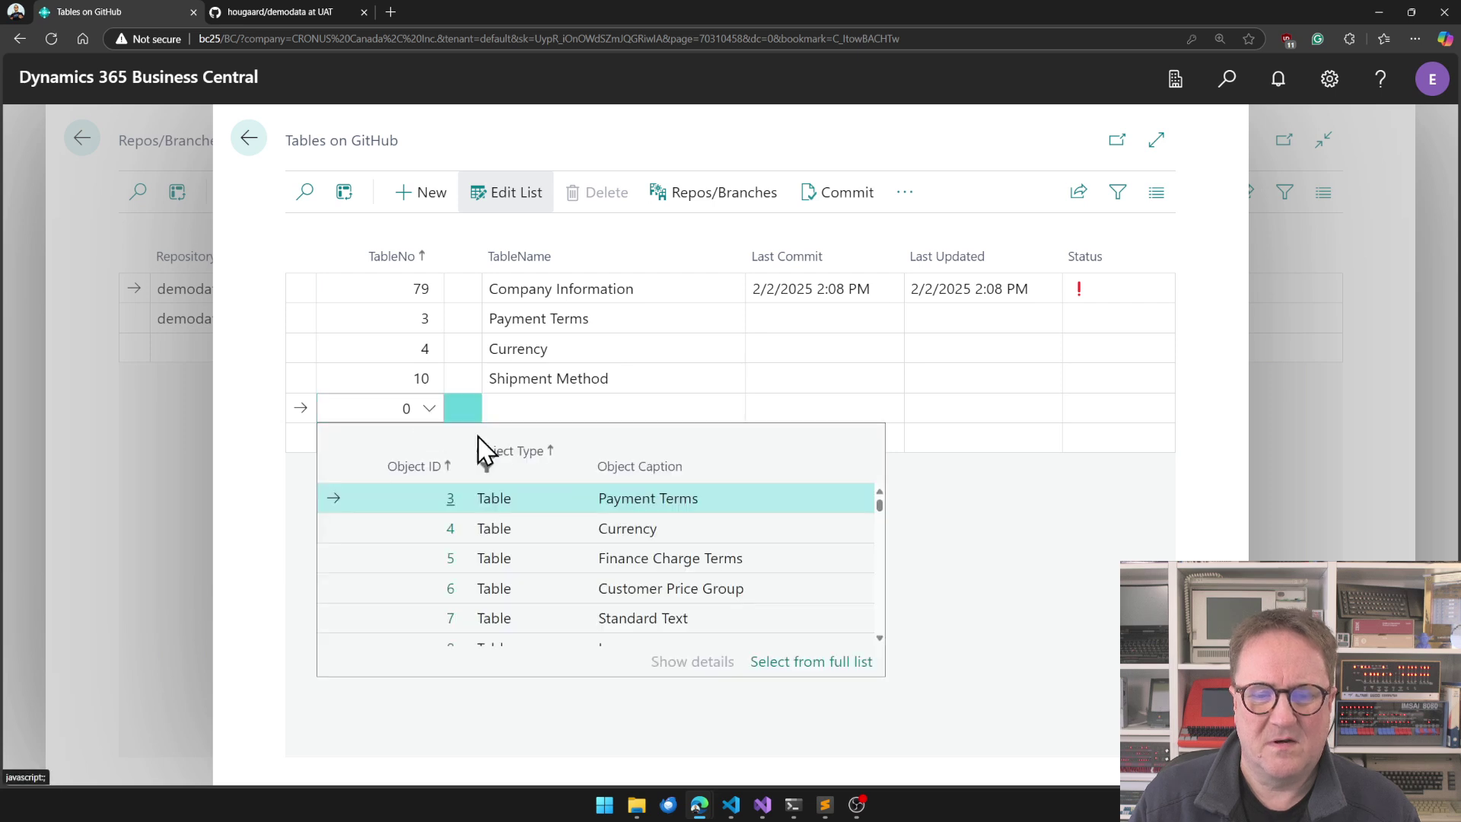
scroll(586, 529, "down", 1)
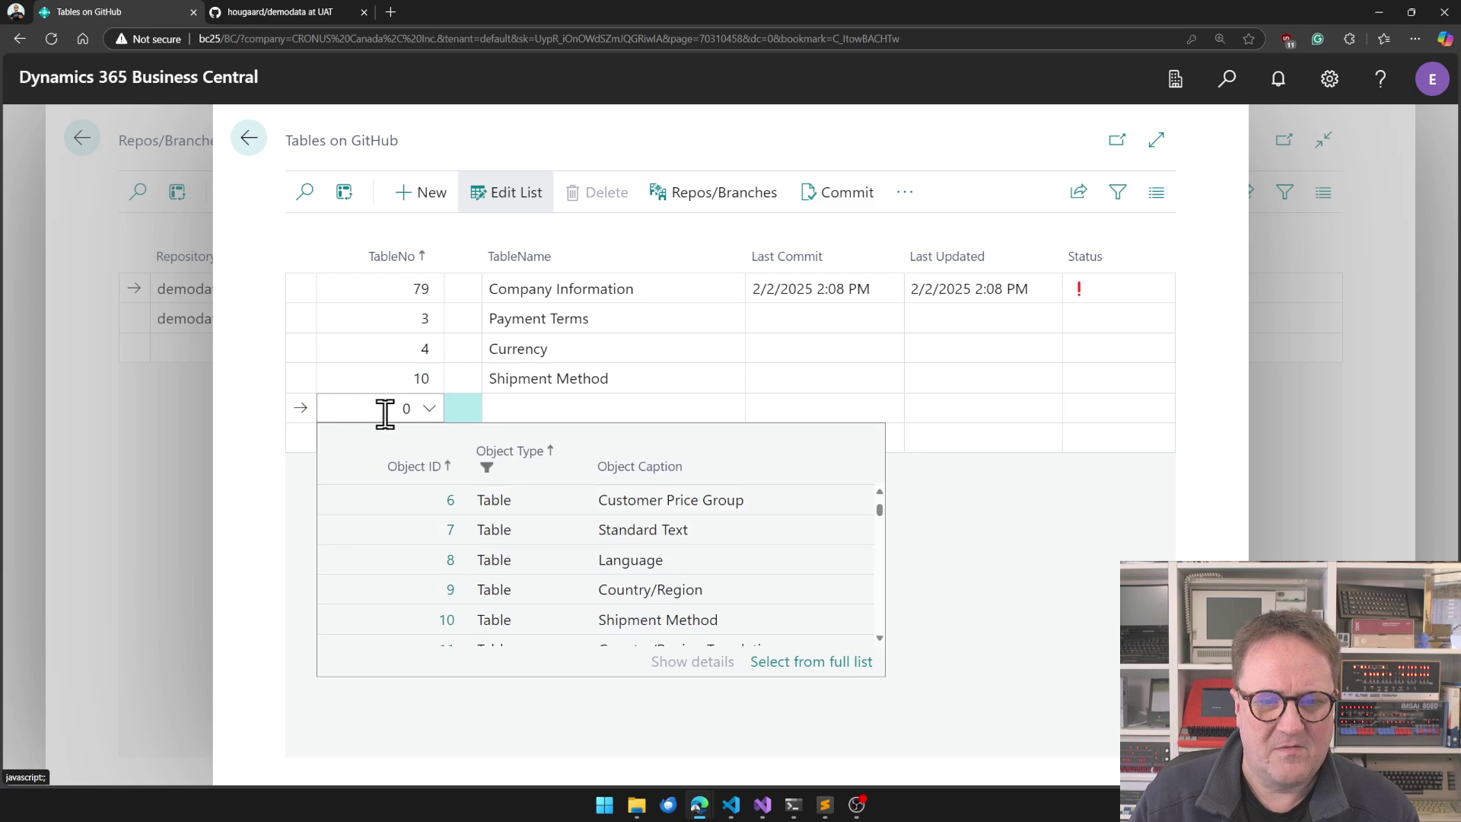
type("14")
key("Return")
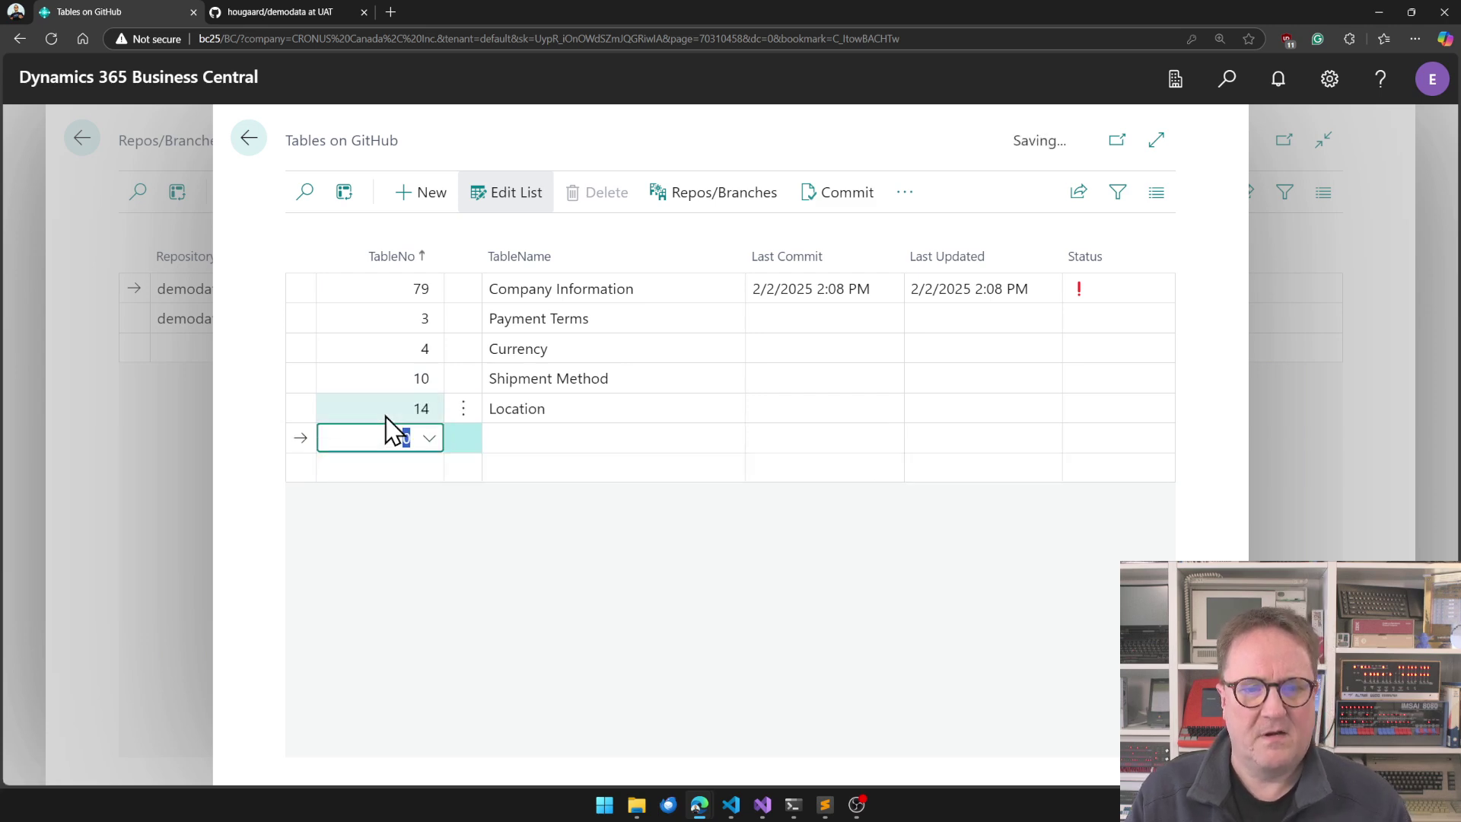
left_click(386, 408)
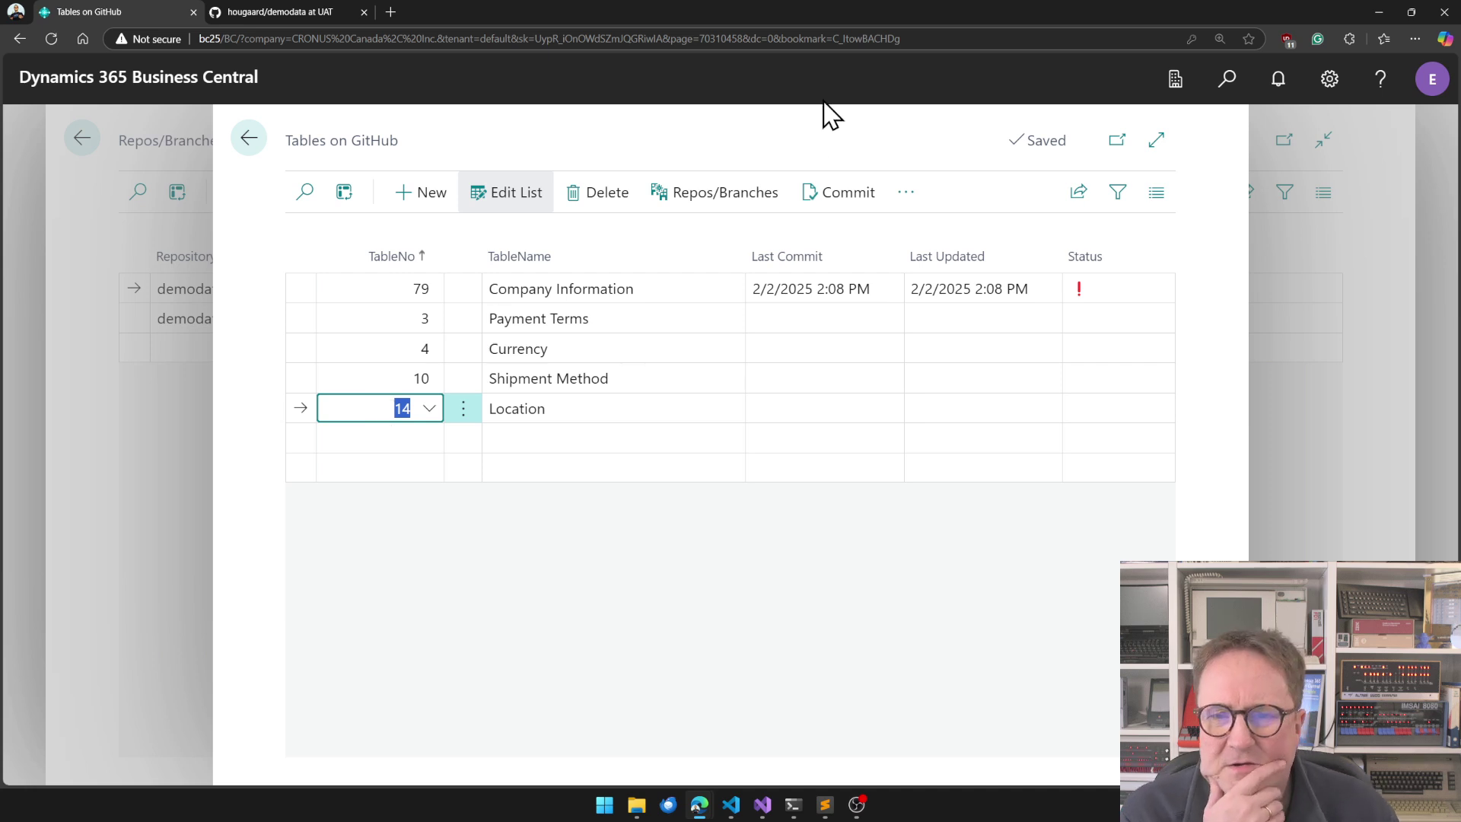
Commit all five tables to GitHub, acknowledge the confirmation, and return to Repos/Branches
left_click(854, 204)
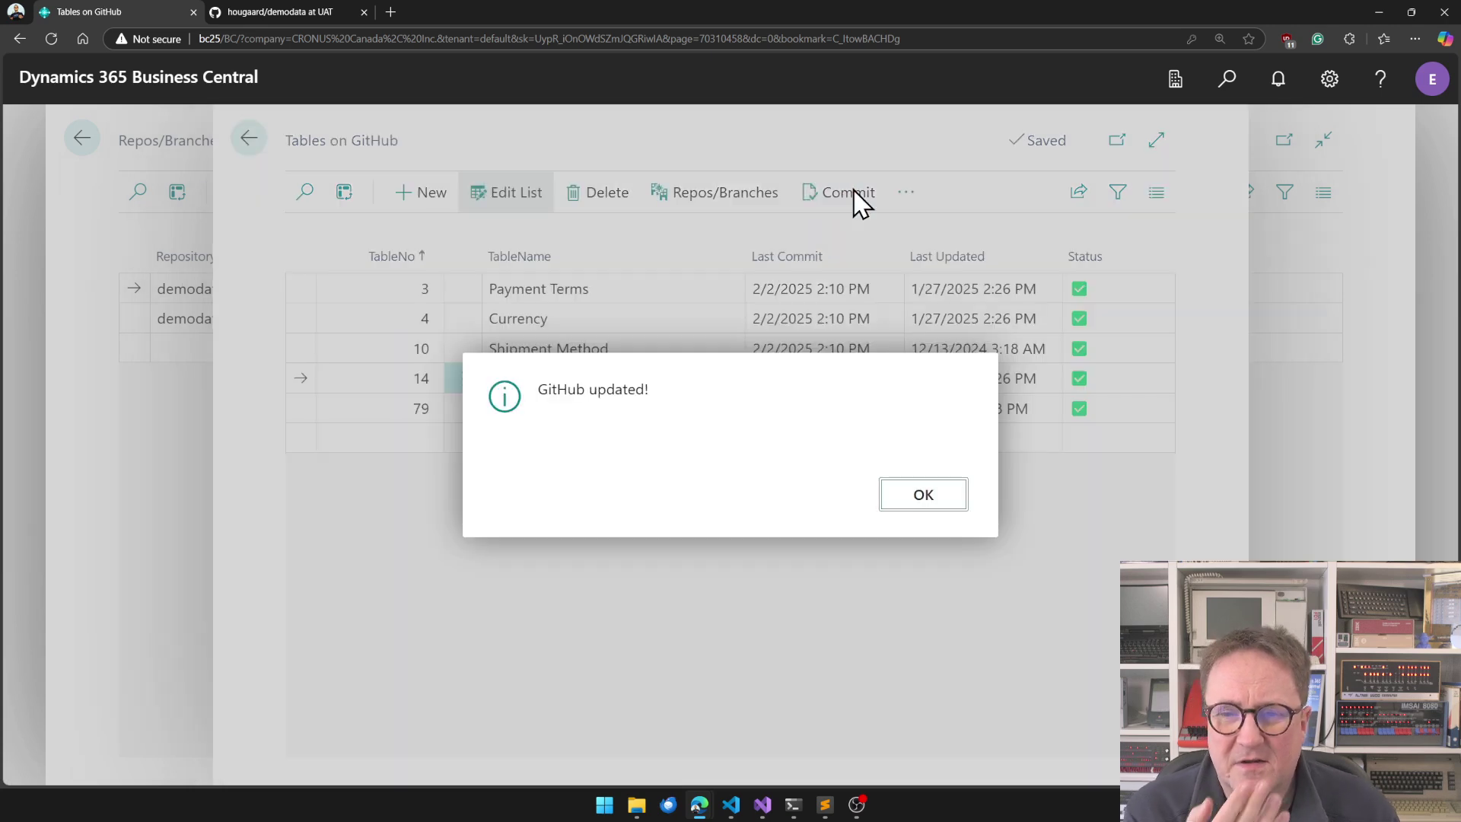
left_click(943, 503)
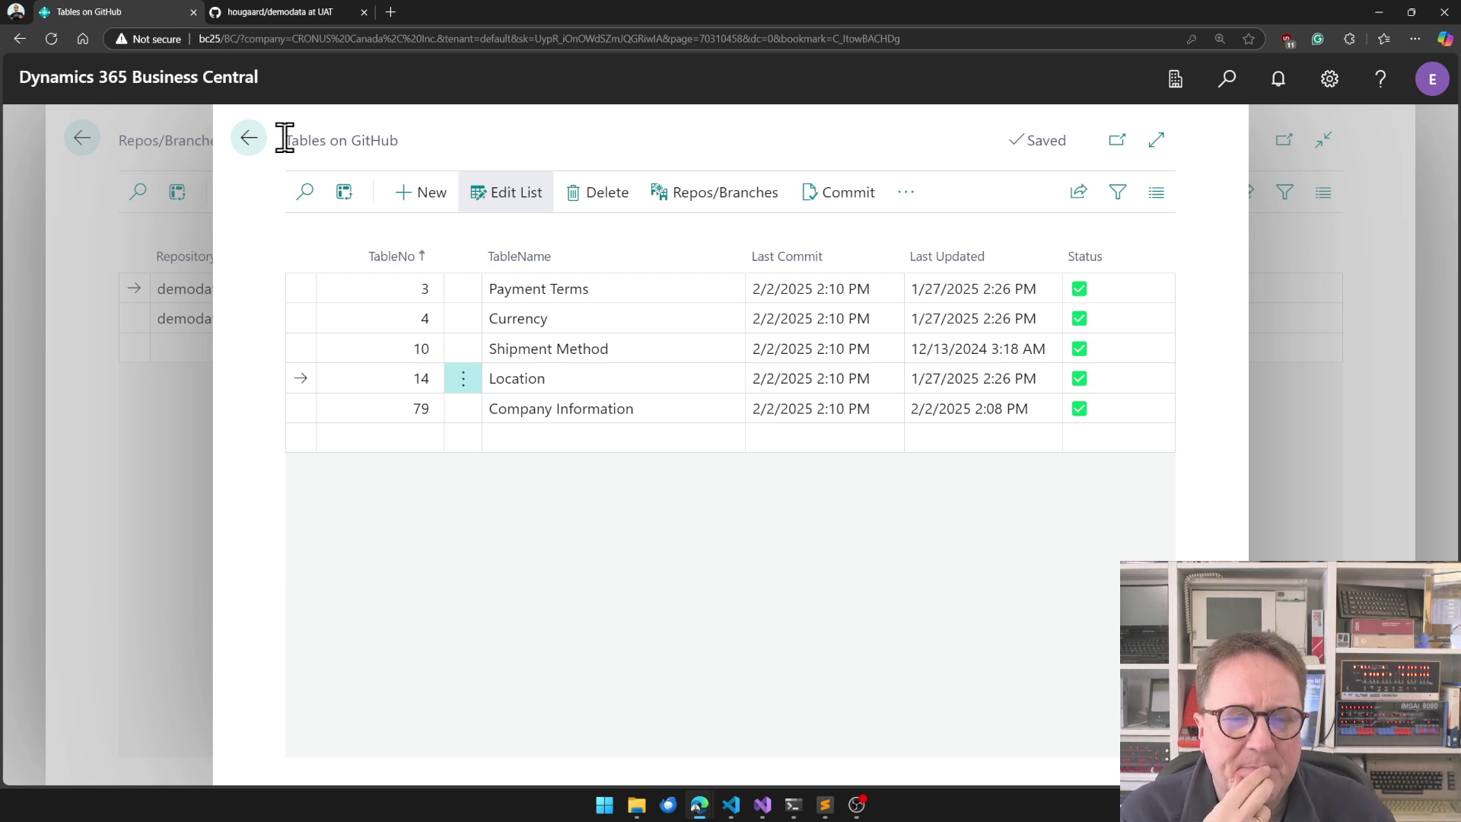
left_click(249, 140)
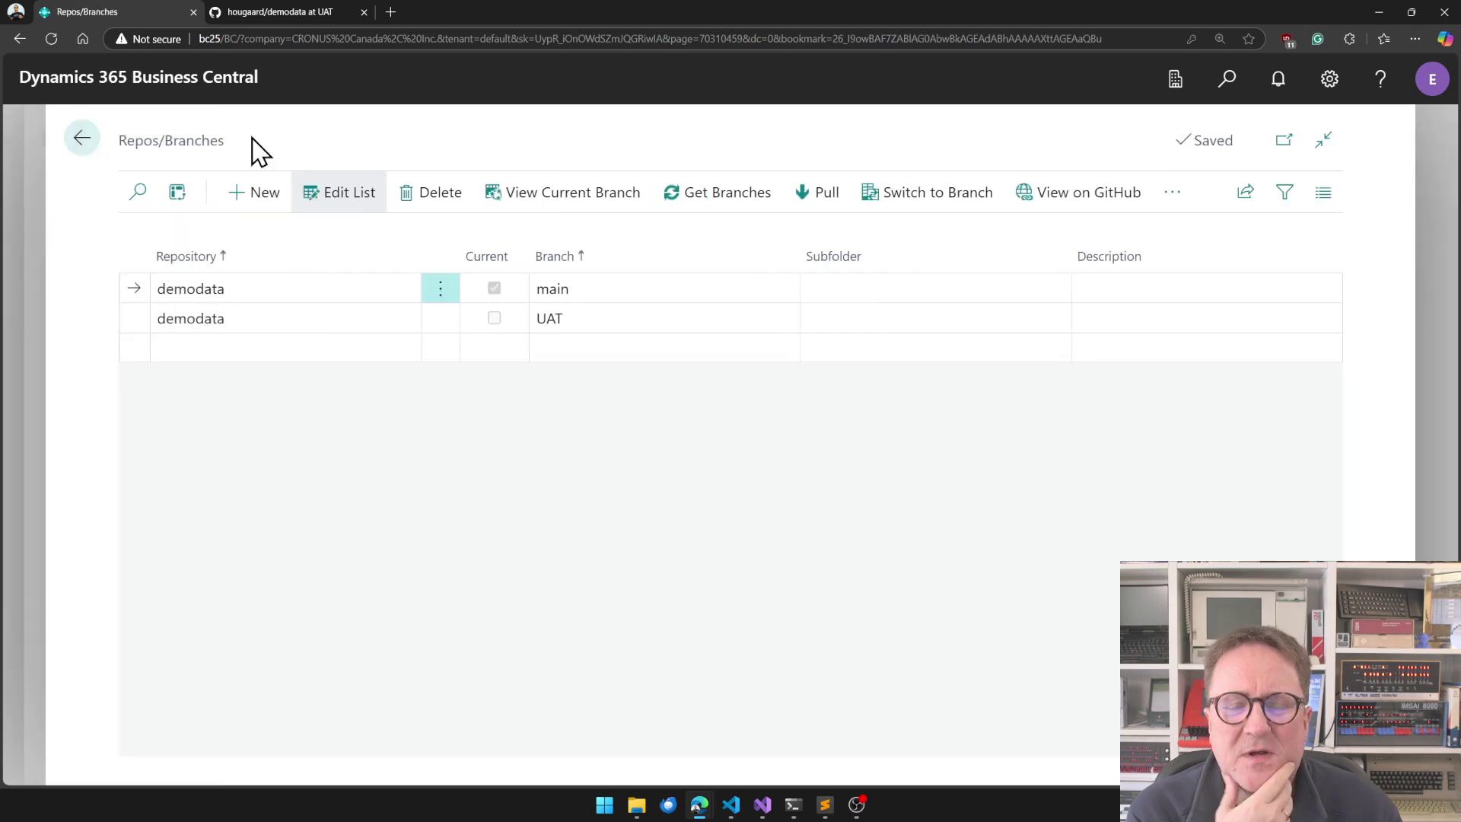